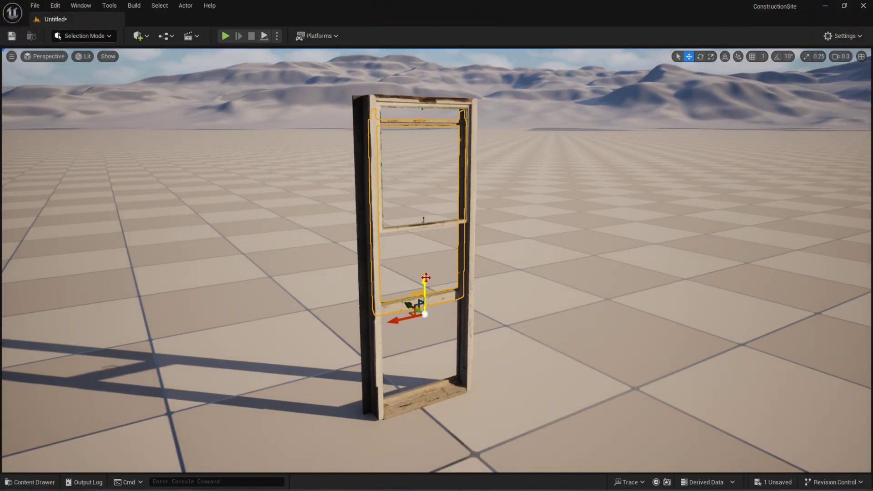
# Lower the bottom window sash until it rests near the sill of the frame.
pyautogui.moveTo(423, 280); pyautogui.dragTo(425, 366)
# Open a Content Browser and locate the window frame's static mesh asset in the OldWindow folder.
pyautogui.click(80, 6)
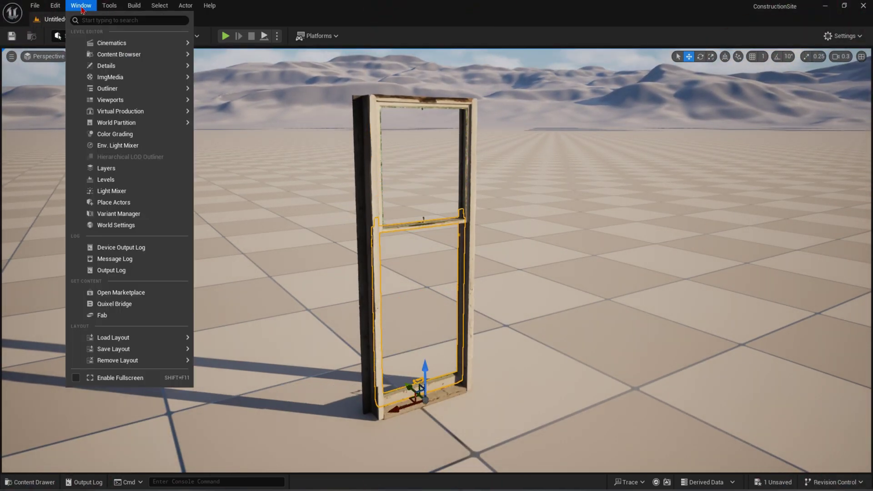
pyautogui.moveTo(109, 54)
pyautogui.click(246, 59)
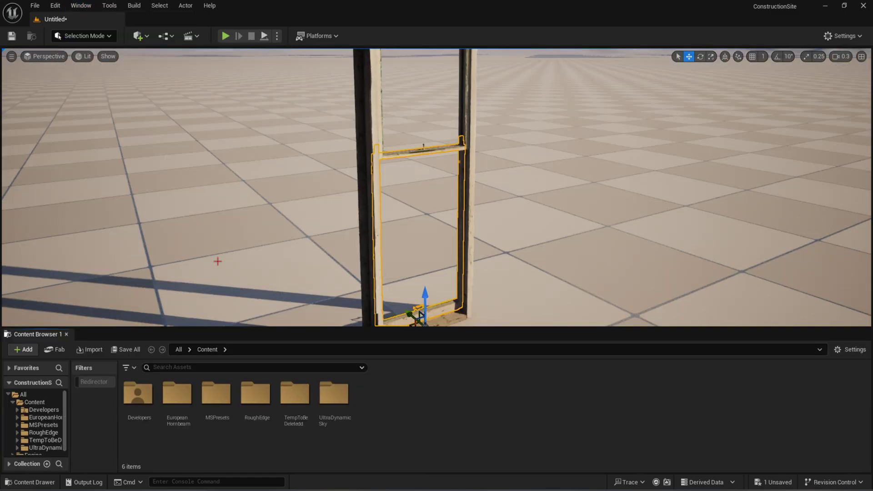
pyautogui.click(255, 400)
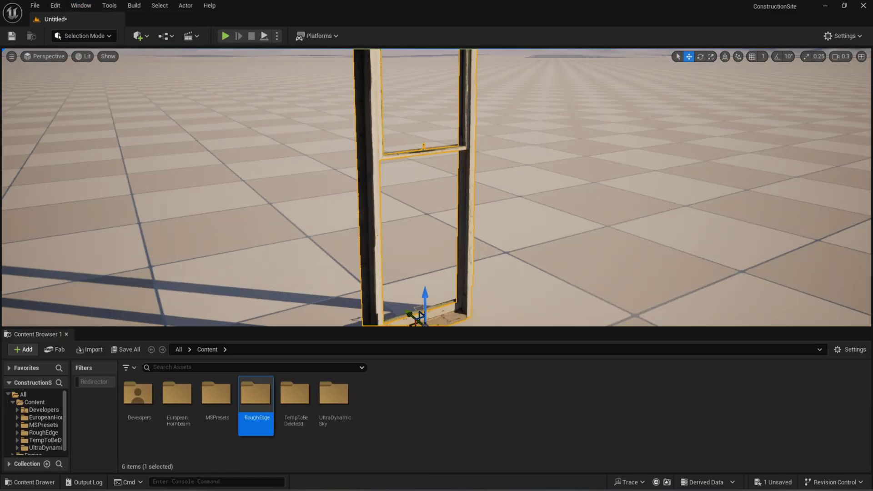
pyautogui.hotkey('ctrl', 'b')
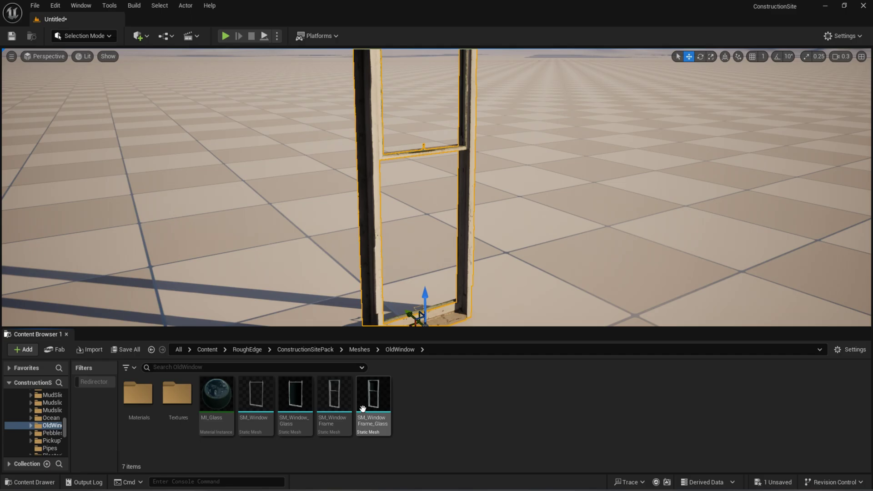
# Open the SM_WindowFrame mesh and examine its geometry from close up and farther away, along with its Nanite statistics.
pyautogui.doubleClick(335, 400)
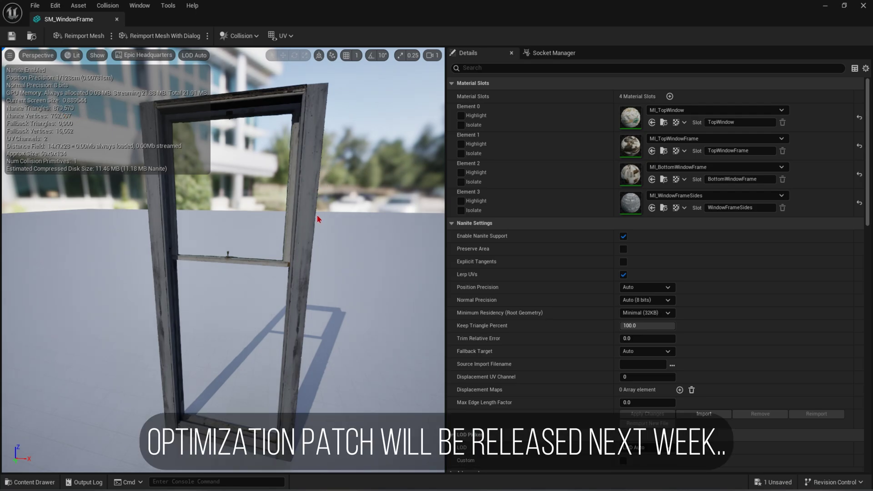
pyautogui.moveTo(318, 219); pyautogui.dragTo(292, 223, button='right')
pyautogui.scroll(-1, 292, 223)
pyautogui.press('s')
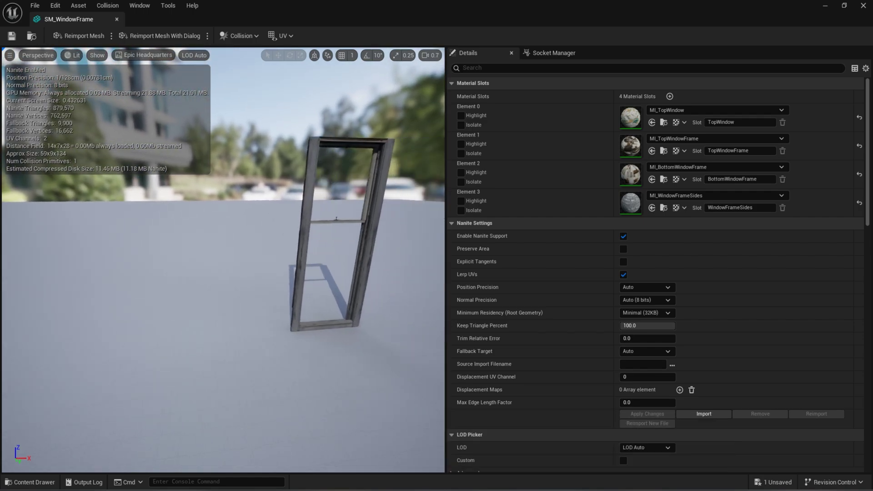
pyautogui.scroll(-2, 223, 259)
pyautogui.press('w')
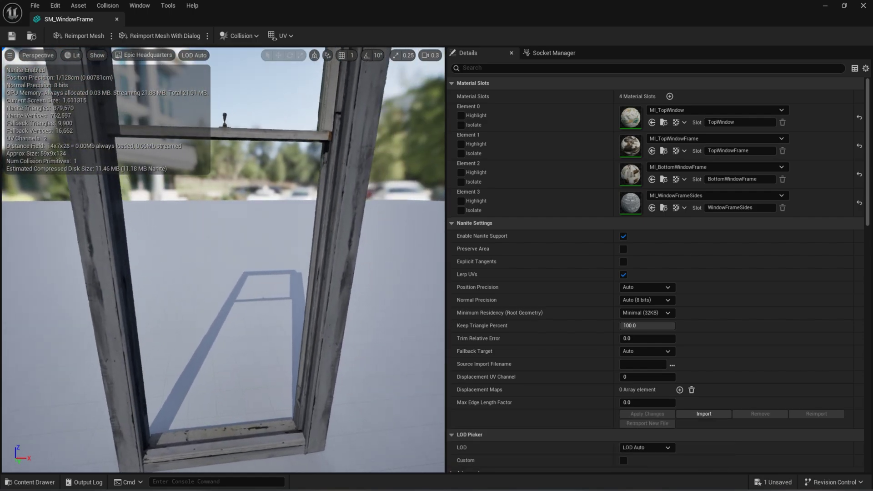
pyautogui.press('s')
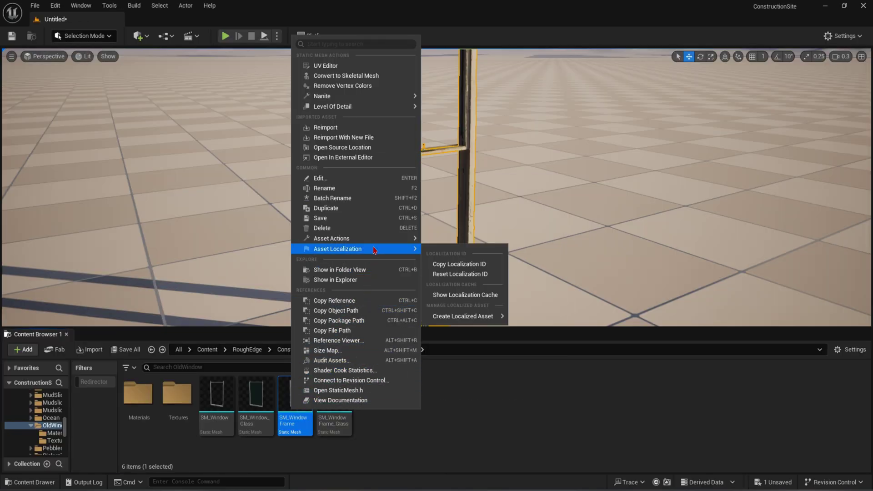
# Export SM_WindowFrame as an FBX file with FBX 2020 compatibility into the ModelOptimizationTutorial folder.
pyautogui.moveTo(383, 240)
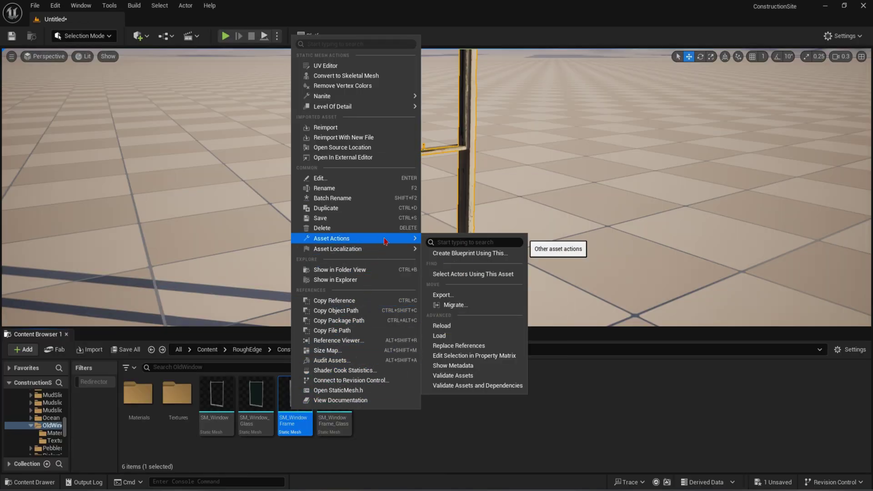
pyautogui.click(468, 298)
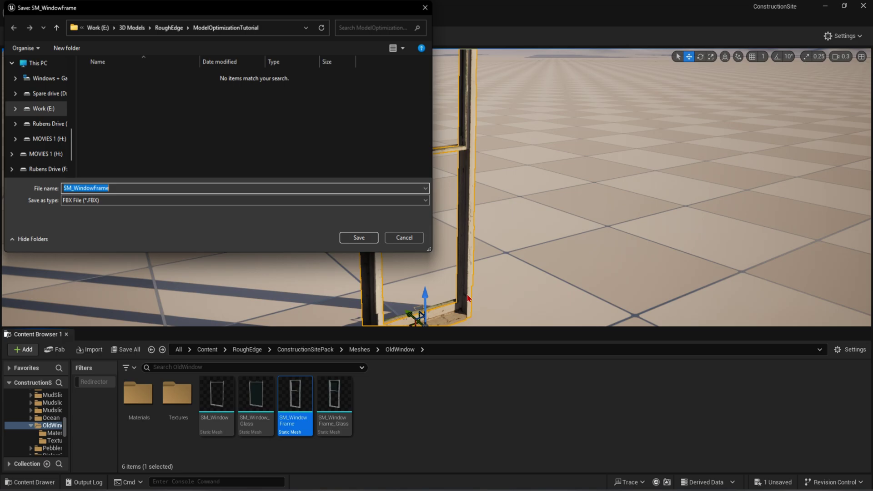
pyautogui.moveTo(258, 12); pyautogui.dragTo(428, 185)
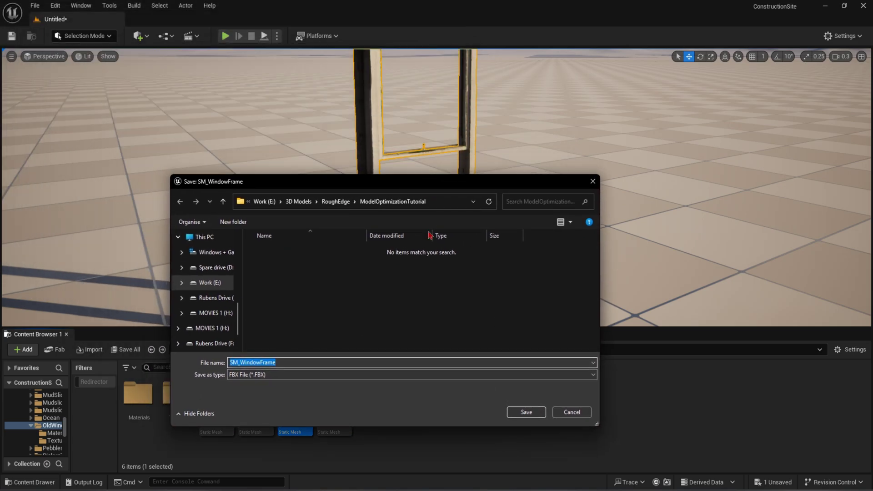
pyautogui.click(524, 413)
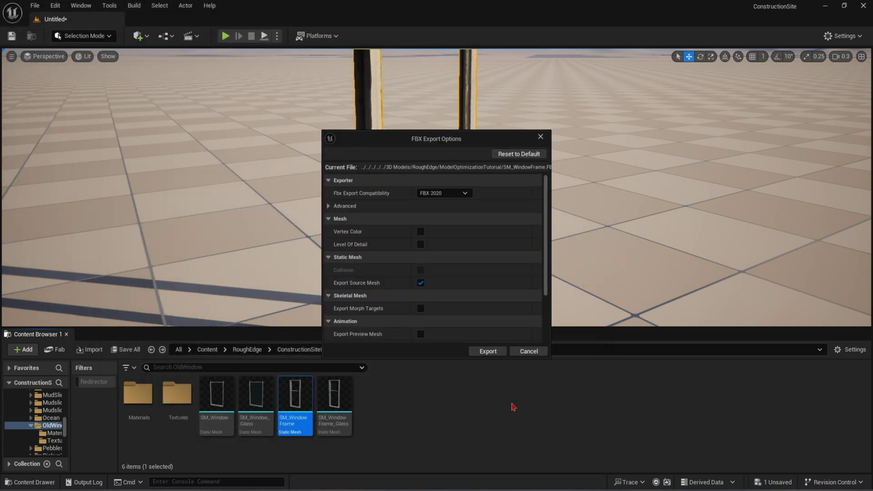
pyautogui.click(454, 194)
pyautogui.click(428, 267)
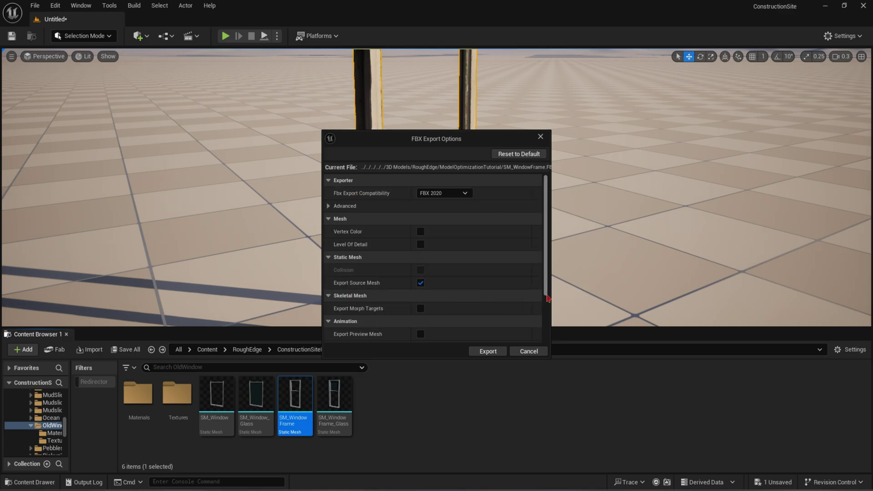
pyautogui.moveTo(549, 280); pyautogui.dragTo(549, 318)
pyautogui.scroll(3, 548, 318)
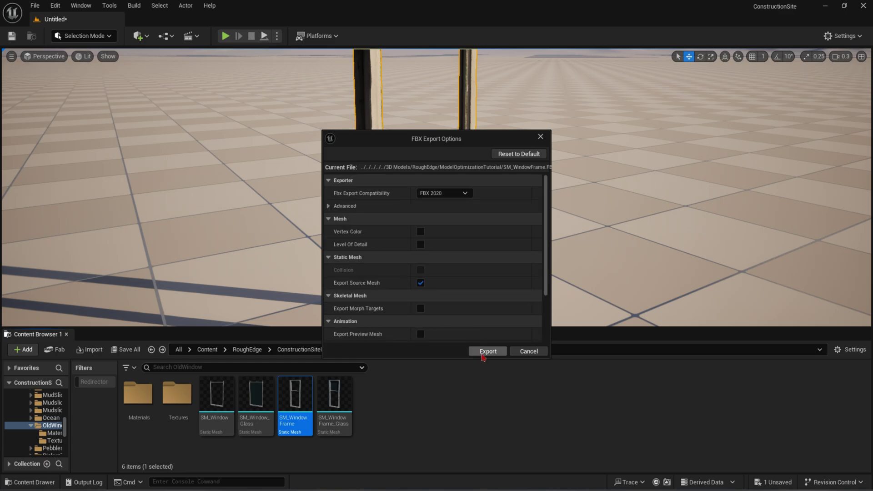
pyautogui.click(486, 352)
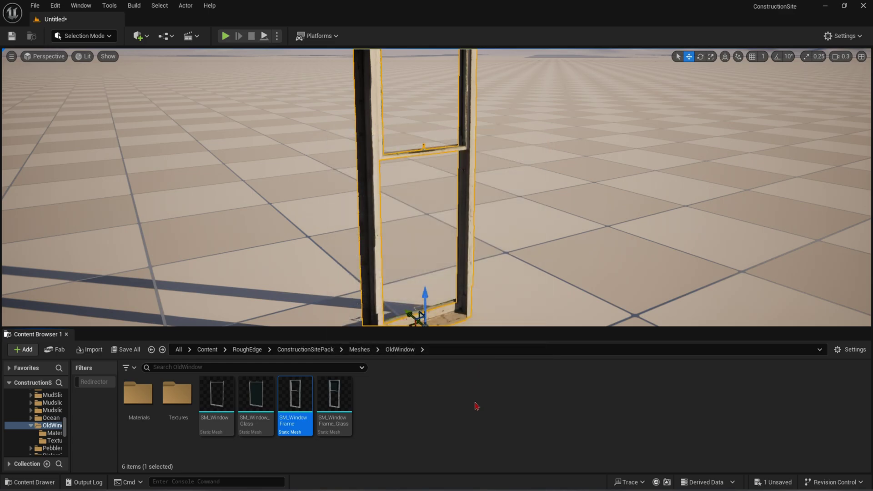
# Bulk export all the textures in OldWindow's Textures folder to the ModelOptimizationTutorial directory.
pyautogui.doubleClick(178, 393)
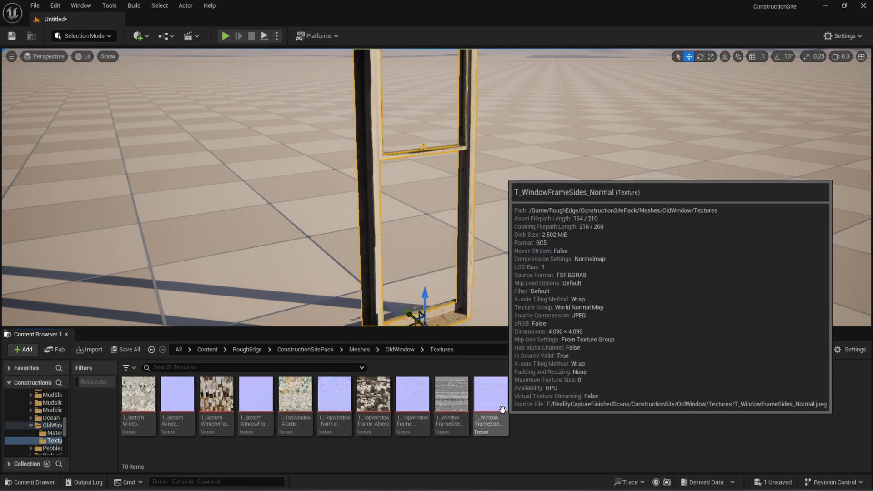
pyautogui.click(499, 393)
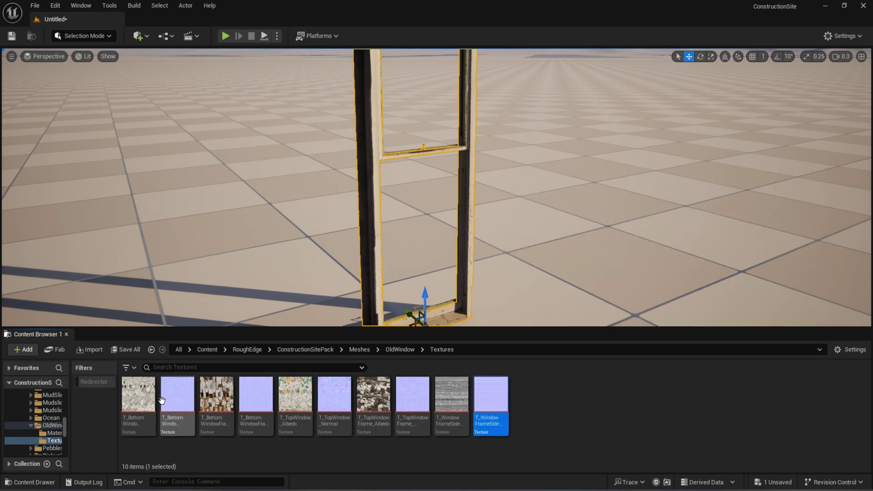
pyautogui.keyDown('shift'); pyautogui.click(138, 394); pyautogui.keyUp('shift')
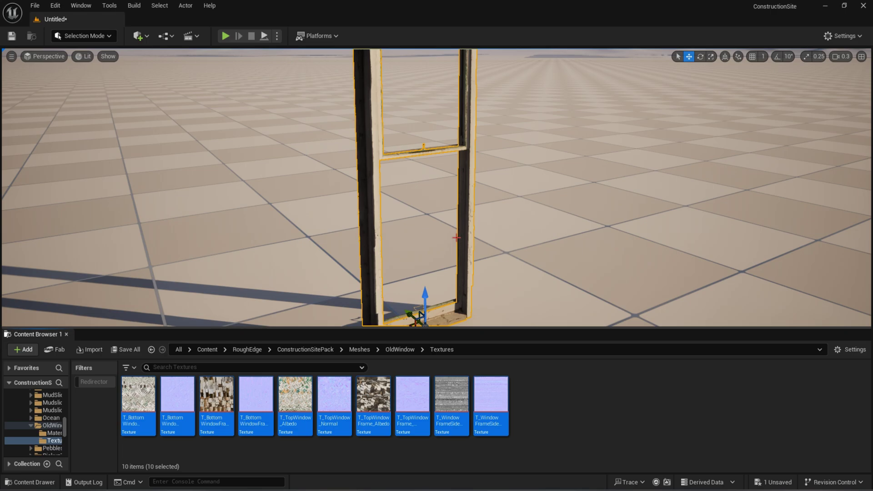
pyautogui.rightClick(379, 400)
pyautogui.moveTo(481, 231)
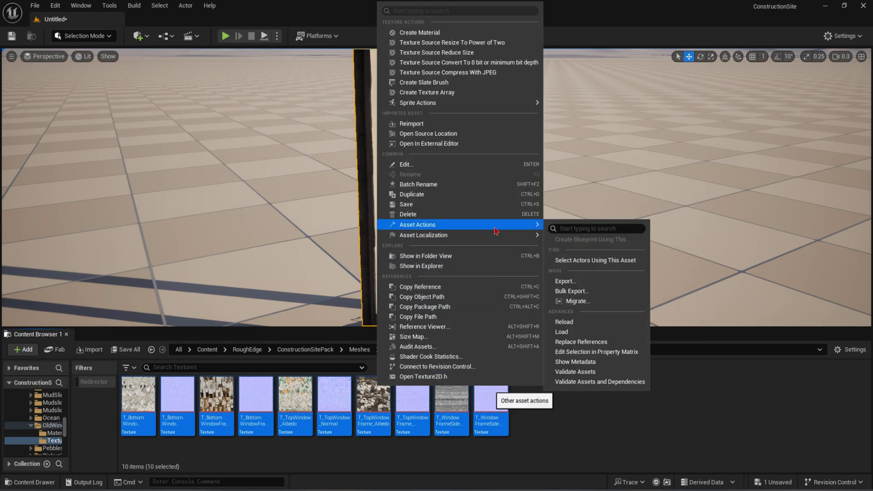
pyautogui.click(560, 292)
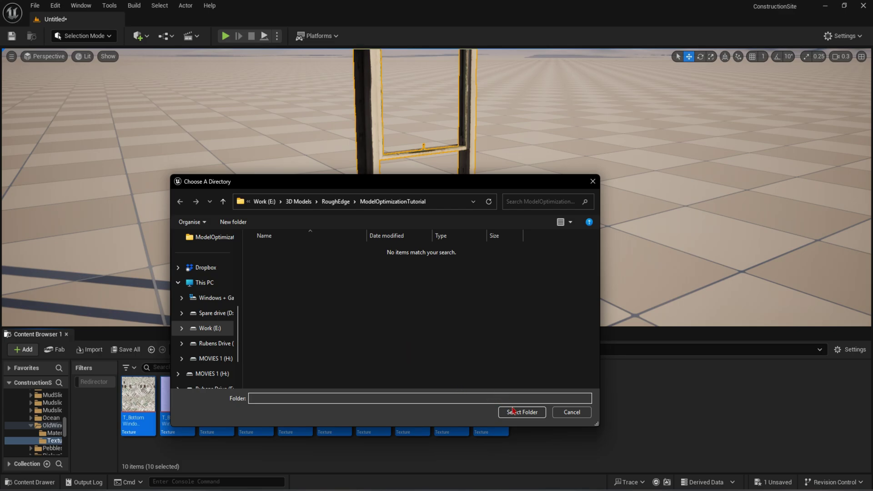
pyautogui.click(390, 206)
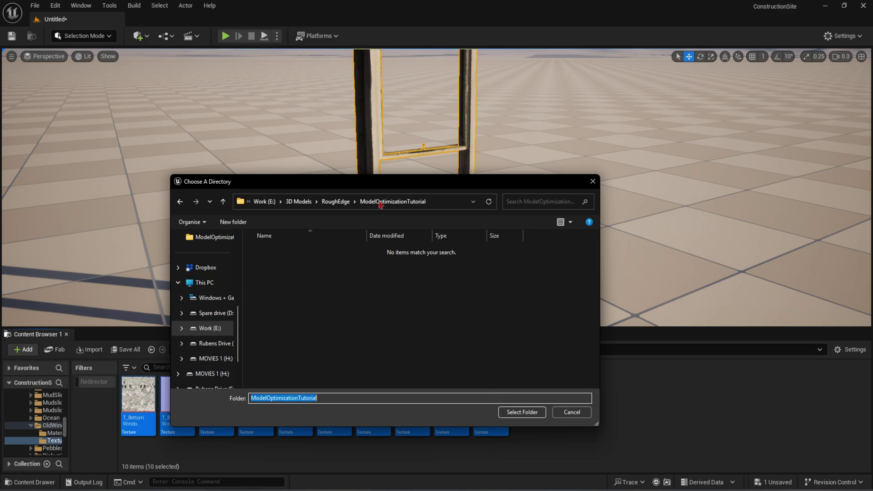
pyautogui.click(528, 413)
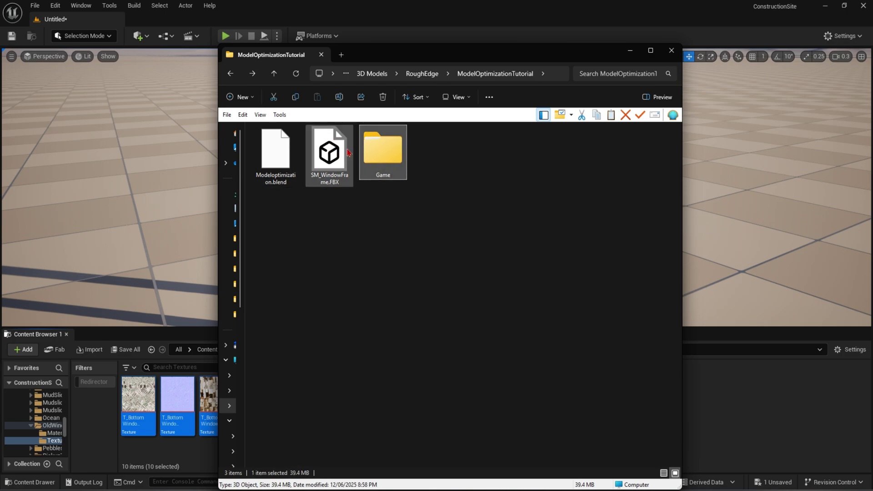
# Check the exported SM_WindowFrame.FBX in File Explorer and browse through the Game folder's nested subfolders to the exported textures.
pyautogui.click(372, 154)
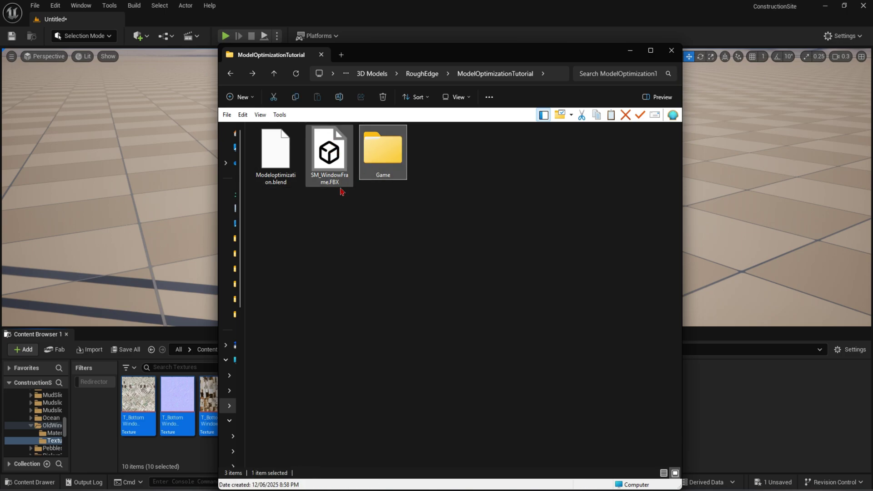
pyautogui.click(333, 153)
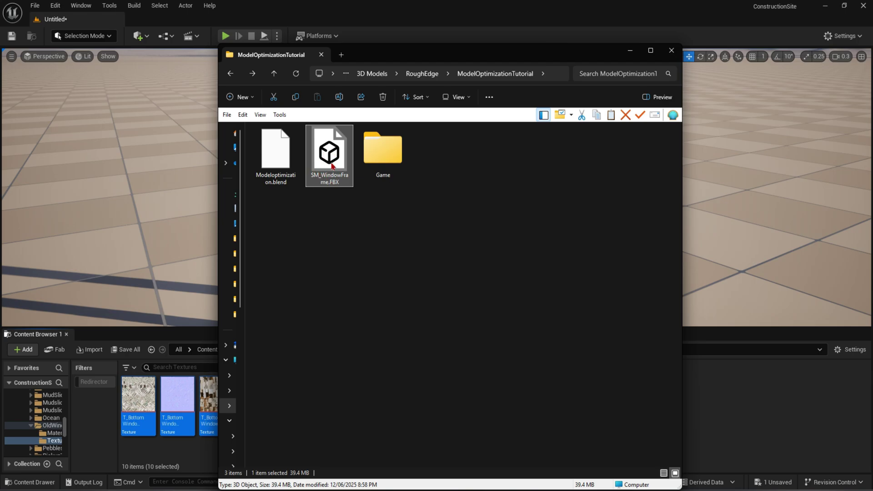
pyautogui.doubleClick(384, 157)
pyautogui.doubleClick(312, 142)
pyautogui.doubleClick(313, 143)
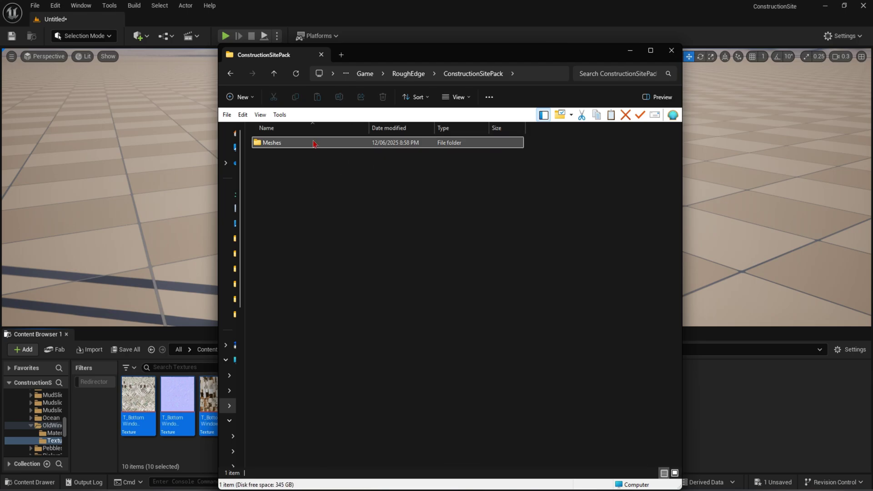
pyautogui.doubleClick(313, 143)
pyautogui.doubleClick(312, 142)
pyautogui.doubleClick(313, 142)
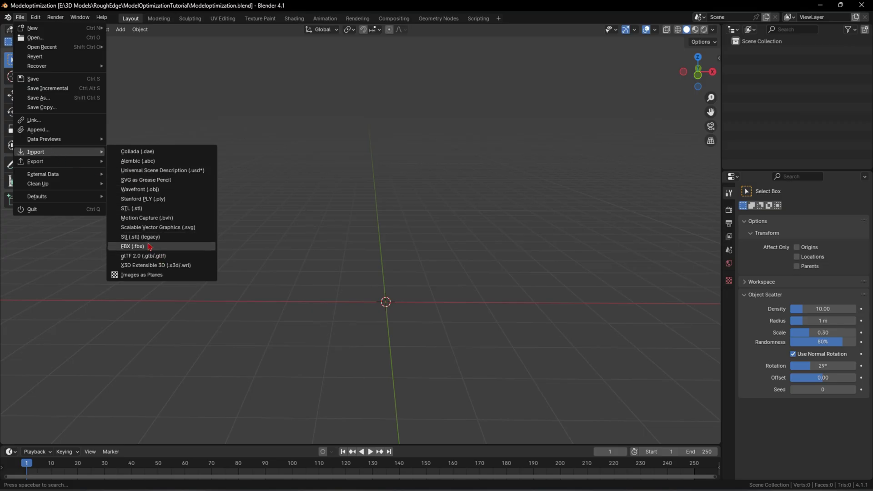
# Switch to Blender and import SM_WindowFrame.FBX from the ModelOptimizationTutorial folder.
pyautogui.click(150, 247)
pyautogui.click(322, 132)
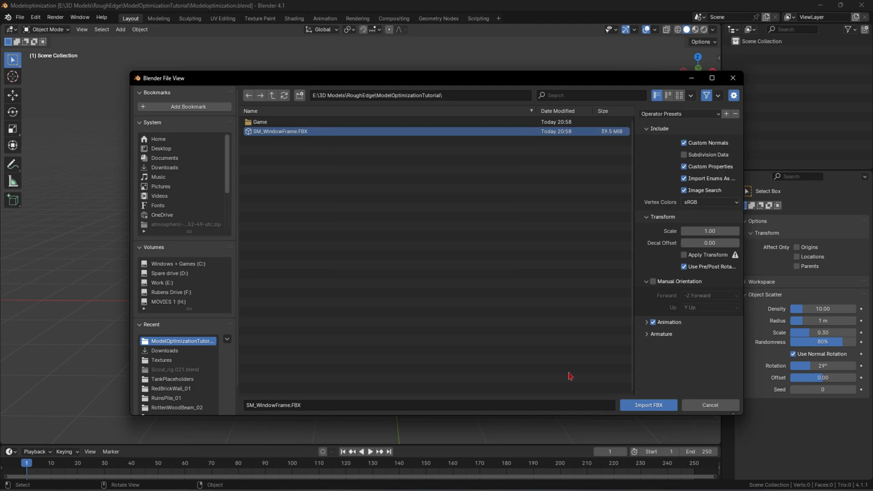
pyautogui.click(648, 407)
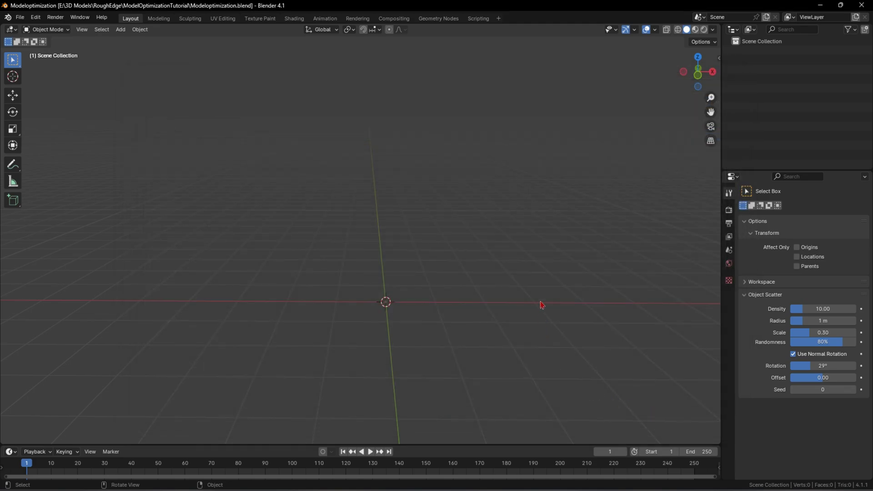
pyautogui.press('KP_Decimal')
# Paste a copy of the window frame object and rename it SM_WindowFrame_Source.
pyautogui.click(791, 93)
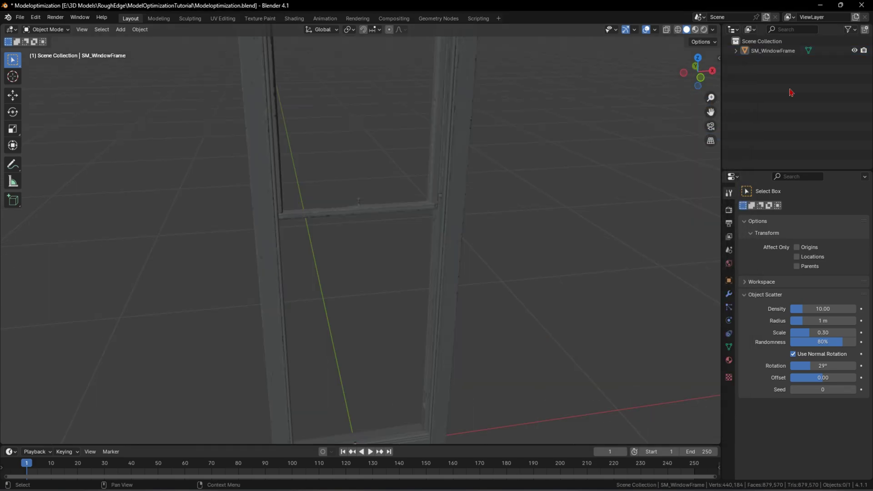
pyautogui.hotkey('ctrl', 'v')
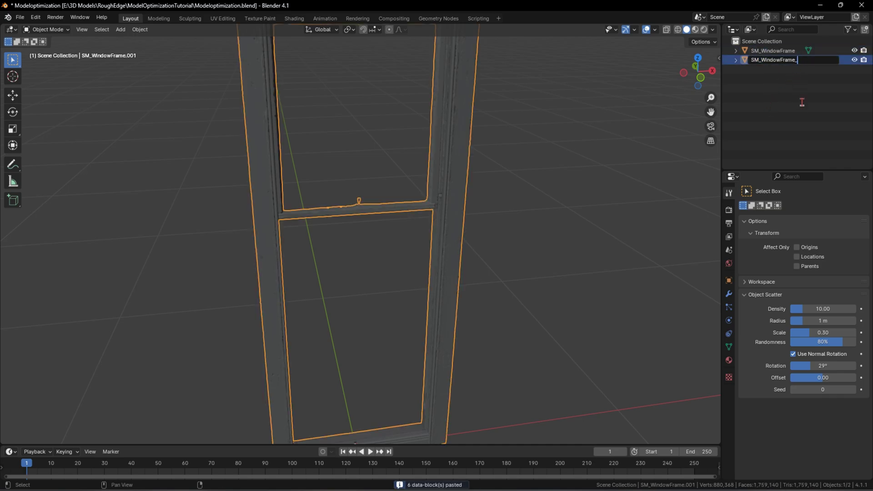
pyautogui.press('Return')
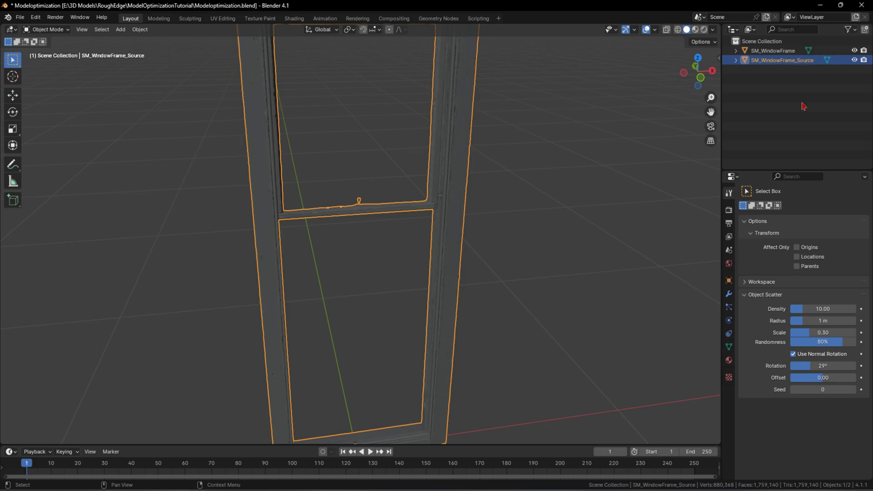
# Set up an FBX export of SM_WindowFrame_Source limited to selected objects and meshes, with Apply Transform enabled, -X Forward and Z Up.
pyautogui.click(20, 17)
pyautogui.moveTo(64, 162)
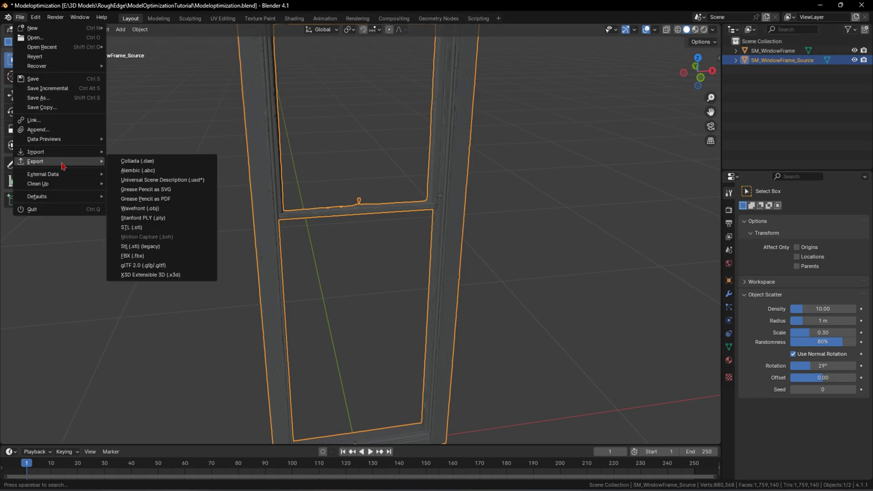
pyautogui.click(137, 255)
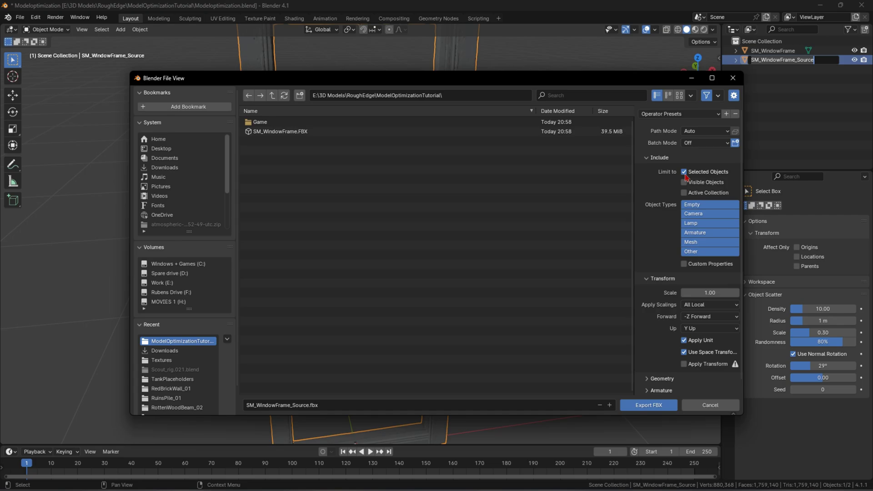
pyautogui.click(703, 244)
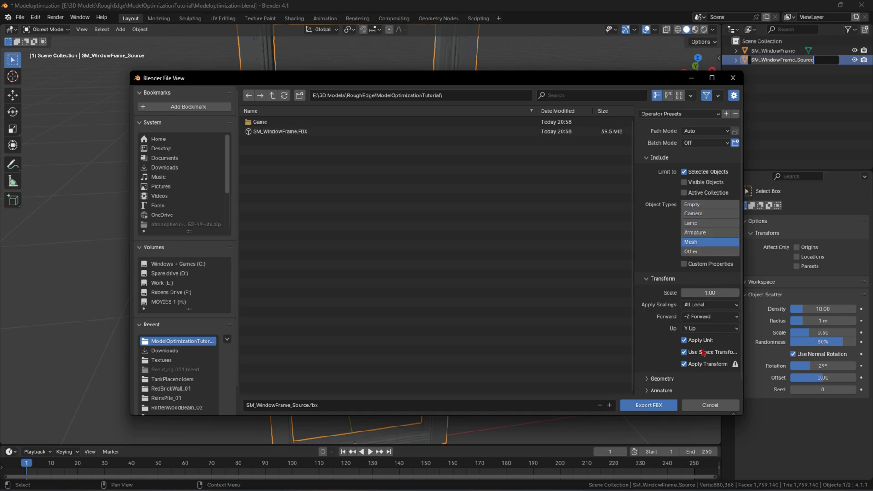
pyautogui.click(713, 332)
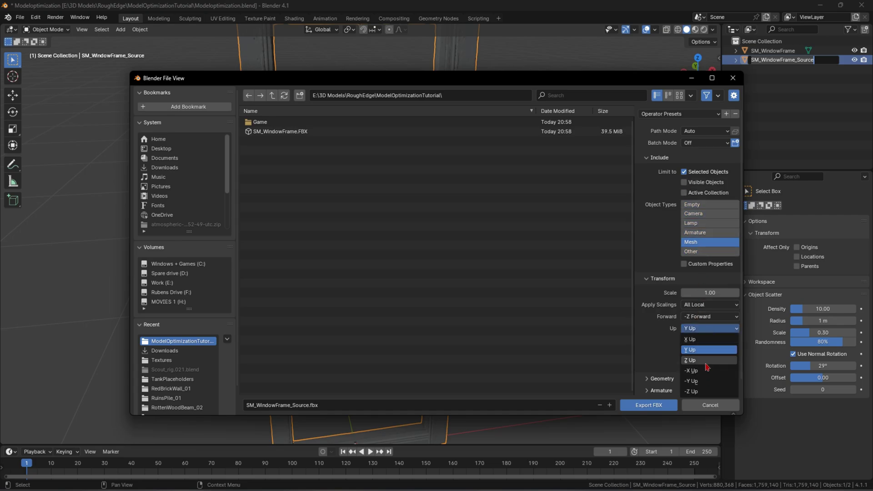
pyautogui.click(707, 361)
pyautogui.scroll(-1, 742, 263)
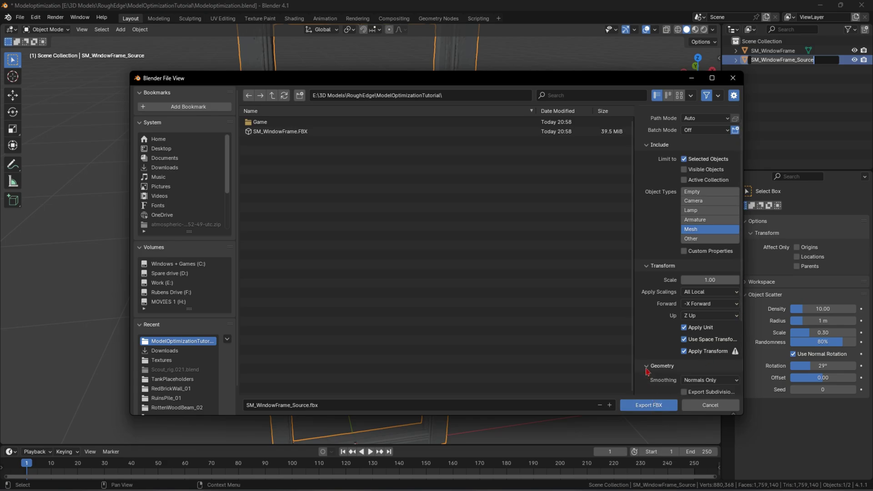
# Set the geometry smoothing to Face, enable Tangent Space, and export SM_WindowFrame_Source.fbx to the ModelOptimizationTutorial folder.
pyautogui.moveTo(624, 73); pyautogui.dragTo(624, 26)
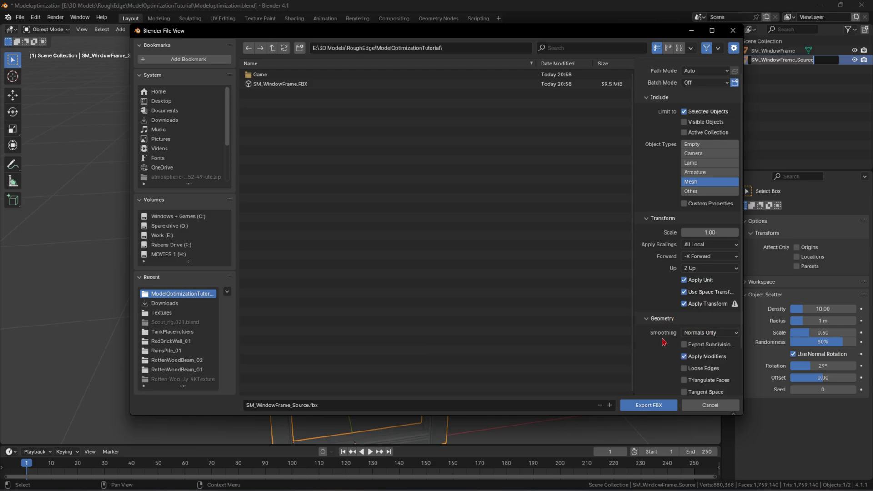
pyautogui.click(710, 333)
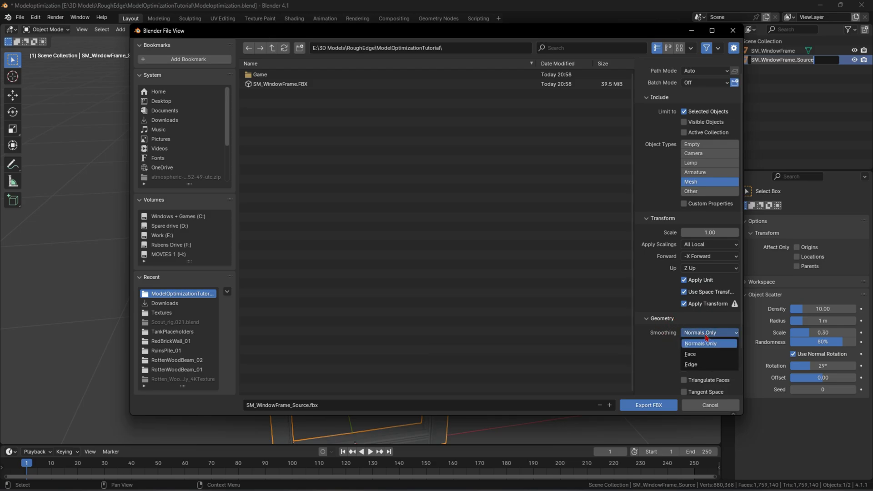
pyautogui.click(701, 354)
pyautogui.scroll(-2, 687, 387)
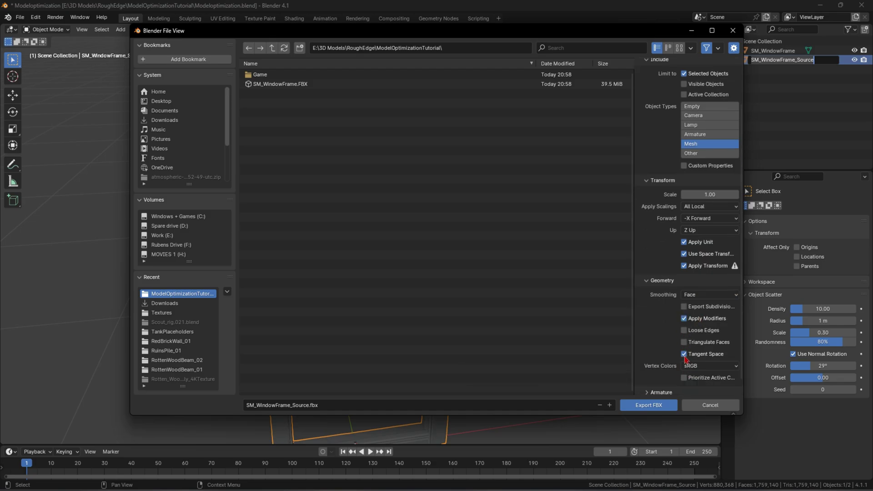
pyautogui.click(645, 406)
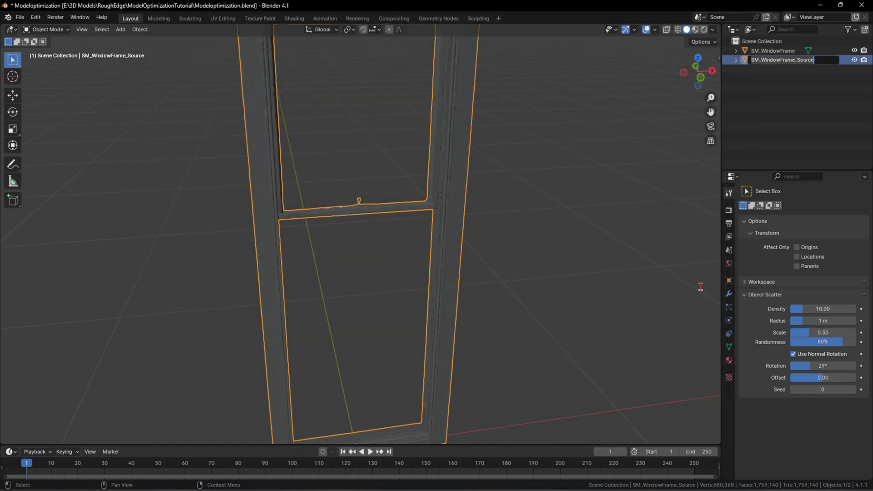
# Apply location, rotation and scale to the SM_WindowFrame_Source object.
pyautogui.press('Return')
pyautogui.hotkey('ctrl', 'a')
pyautogui.click(450, 255)
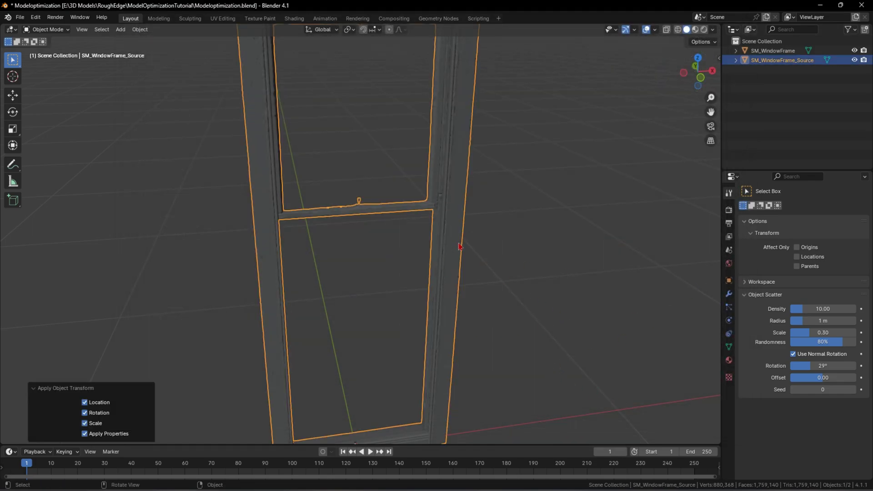
pyautogui.click(469, 256)
# Select the original SM_WindowFrame, show its object transforms, and apply its location, rotation and scale.
pyautogui.click(729, 281)
pyautogui.click(776, 51)
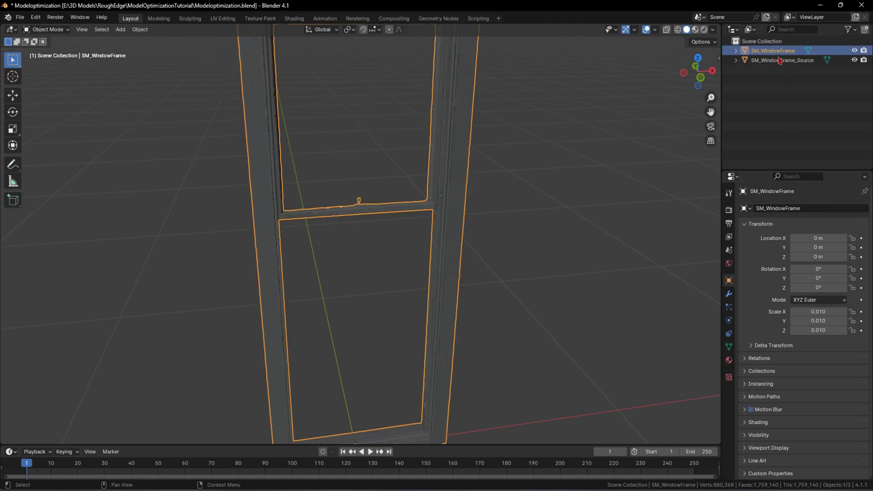
pyautogui.moveTo(536, 266); pyautogui.dragTo(511, 265, button='middle')
pyautogui.moveTo(636, 335); pyautogui.dragTo(473, 313, button='middle')
pyautogui.hotkey('ctrl', 'a')
pyautogui.click(468, 305)
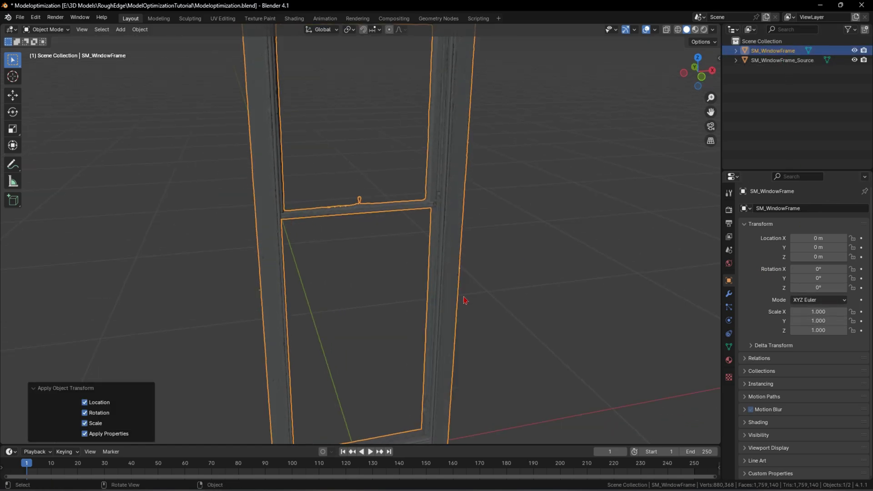
pyautogui.click(555, 313)
# Select SM_WindowFrame_Source and bring up its MI_TopWindow.006 material nodes in the Shading workspace.
pyautogui.click(439, 215)
pyautogui.hotkey('ctrl', 'a')
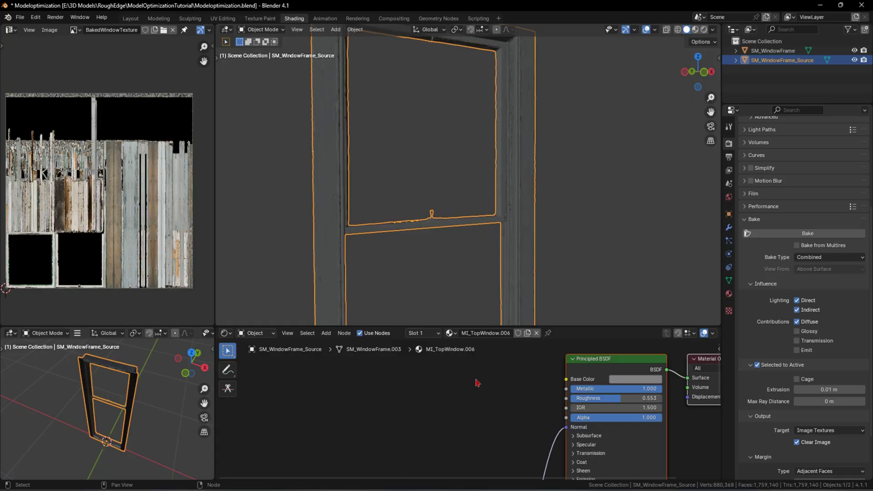
pyautogui.scroll(-3, 488, 443)
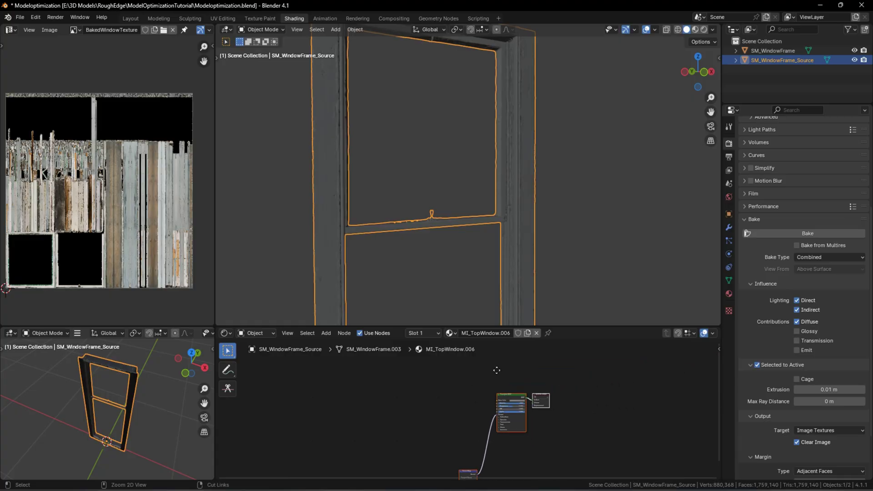
pyautogui.scroll(2, 488, 444)
pyautogui.moveTo(488, 444); pyautogui.dragTo(470, 424, button='middle')
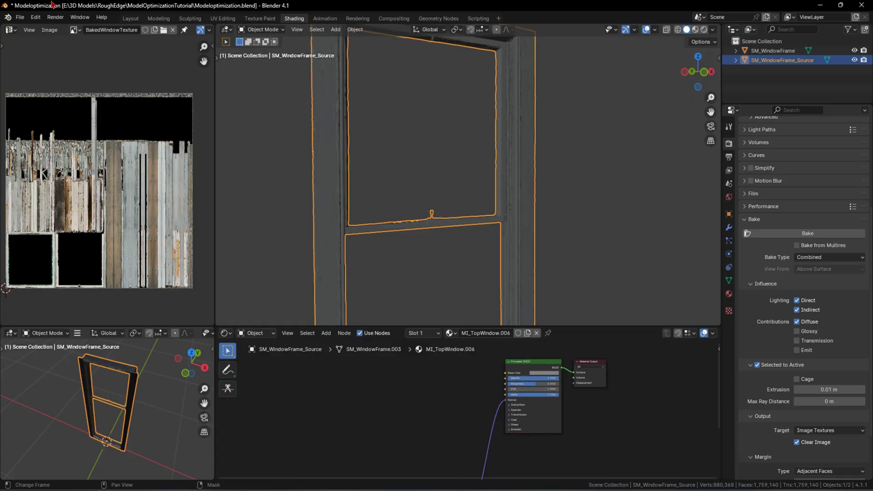
# Search the add-ons in the preferences for "Node" to check whether Node Wrangler is enabled.
pyautogui.click(20, 18)
pyautogui.moveTo(36, 18)
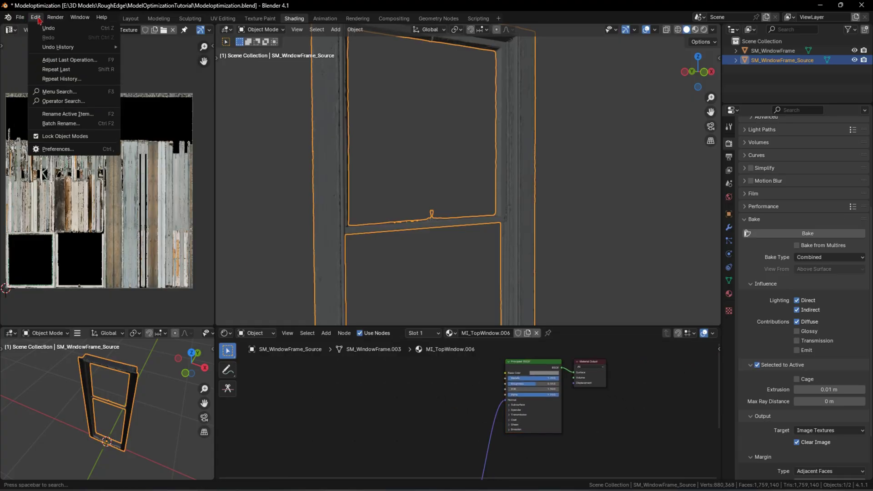
pyautogui.click(59, 149)
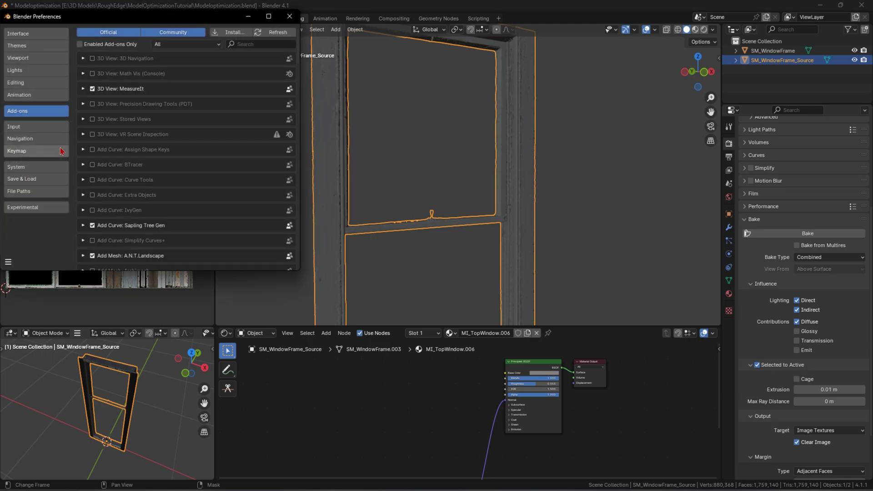
pyautogui.moveTo(189, 19); pyautogui.dragTo(335, 104)
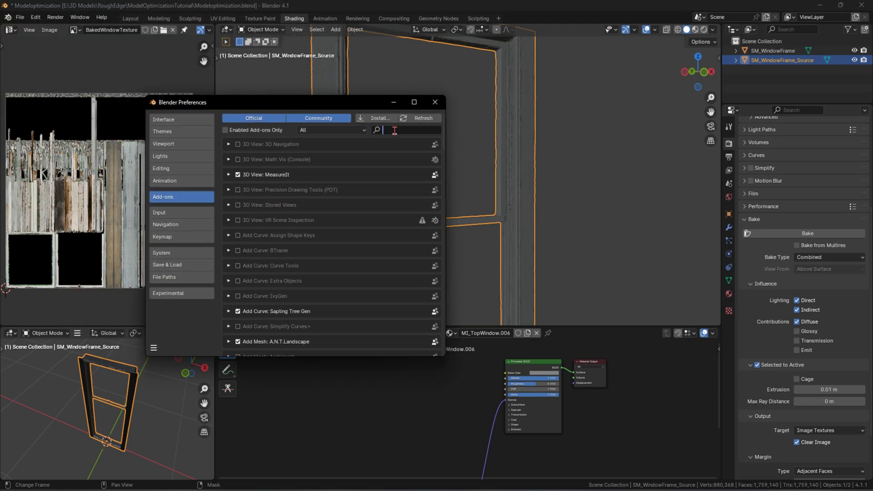
pyautogui.write('Node')
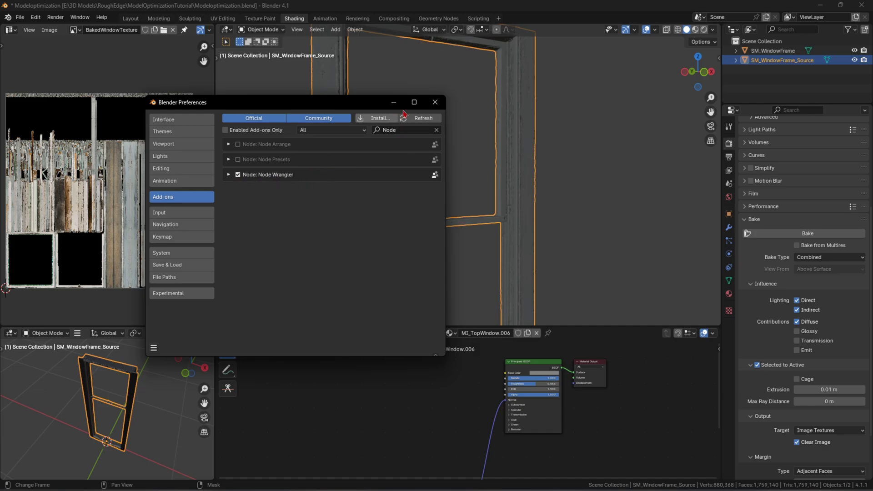
pyautogui.click(435, 101)
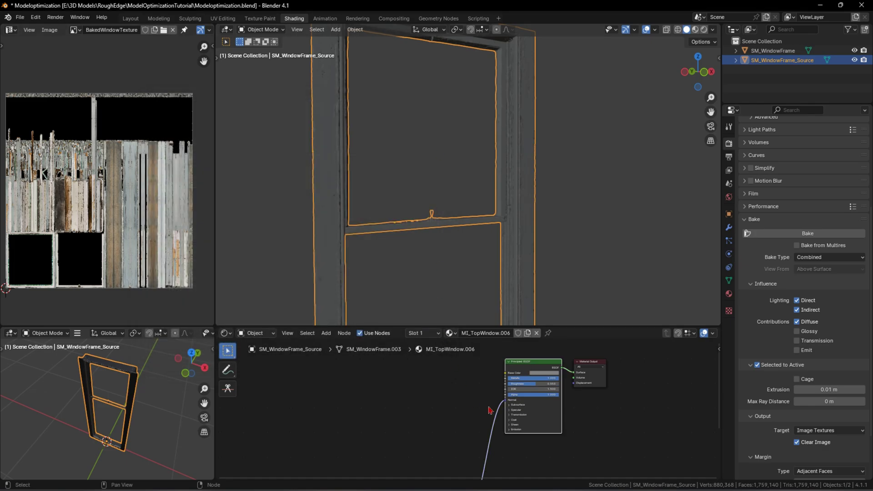
# Clear the old normal nodes from MI_TopWindow.006 and add T_TopWindow_Albedo.PNG and T_TopWindow_Normal.PNG from OldWindow's Textures folder with Principled Texture Setup.
pyautogui.scroll(-3, 489, 411)
pyautogui.moveTo(416, 327); pyautogui.dragTo(417, 266)
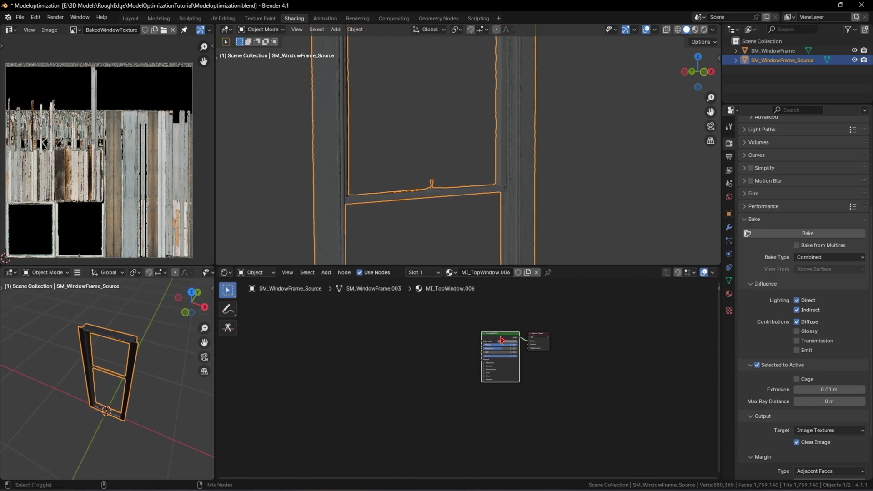
pyautogui.hotkey('ctrl', 'shift', 't')
pyautogui.doubleClick(284, 99)
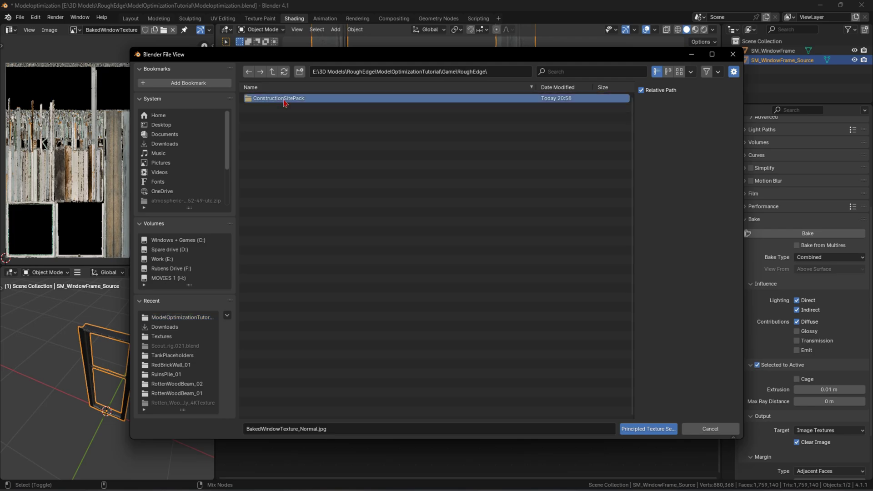
pyautogui.doubleClick(285, 100)
pyautogui.doubleClick(284, 99)
pyautogui.doubleClick(285, 99)
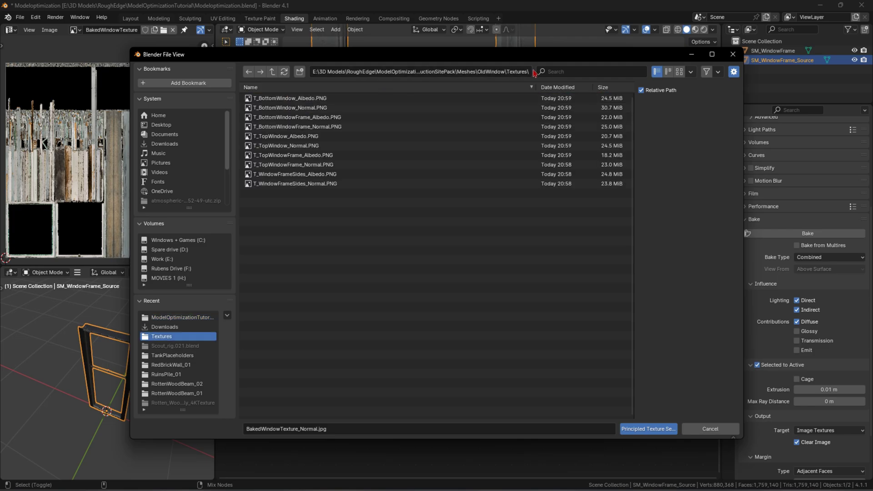
pyautogui.moveTo(569, 60); pyautogui.dragTo(480, 71)
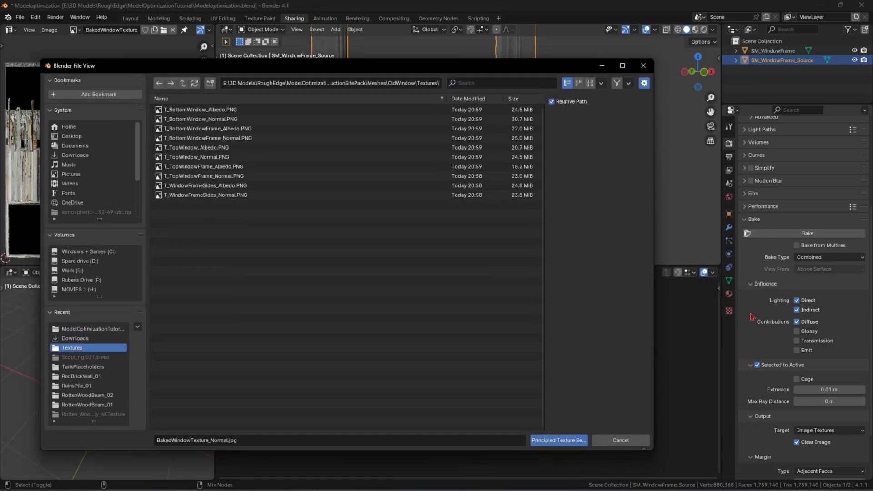
pyautogui.click(729, 294)
pyautogui.moveTo(207, 157); pyautogui.dragTo(207, 150)
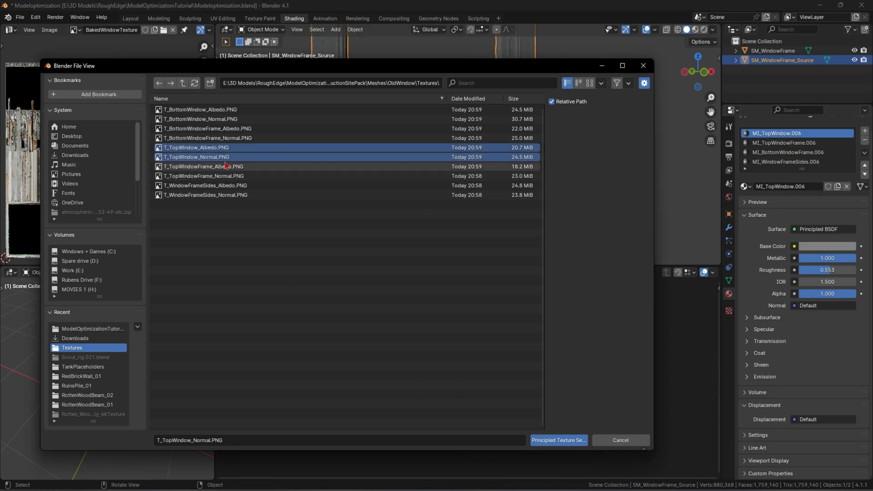
pyautogui.click(560, 441)
# Add T_TopWindowFrame_Albedo.PNG and T_TopWindowFrame_Normal.PNG to MI_TopWindowFrame.006 with Principled Texture Setup.
pyautogui.click(783, 143)
pyautogui.hotkey('ctrl', 'shift', 't')
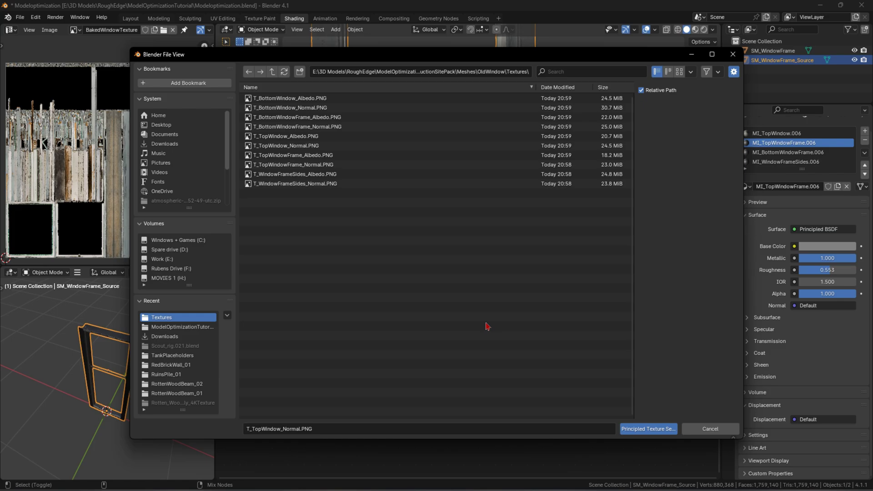
pyautogui.moveTo(312, 152); pyautogui.dragTo(312, 162)
pyautogui.click(643, 425)
# Add T_BottomWindow_Albedo.PNG and T_BottomWindow_Normal.PNG to MI_BottomWindowFrame.006 with Principled Texture Setup.
pyautogui.click(775, 153)
pyautogui.hotkey('ctrl', 'shift', 't')
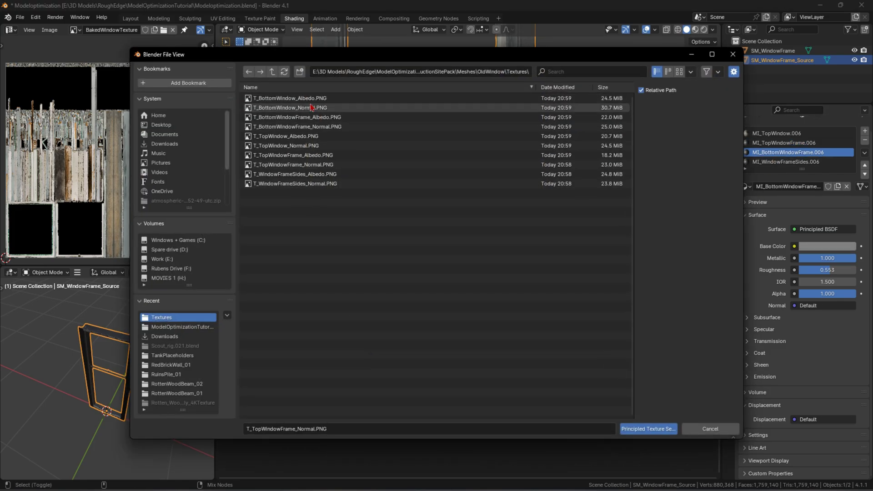
pyautogui.moveTo(312, 100); pyautogui.dragTo(312, 111)
pyautogui.click(655, 427)
# Add T_WindowFrameSides_Albedo.PNG and T_WindowFrameSides_Normal.PNG to MI_WindowFrameSides.006 with Principled Texture Setup.
pyautogui.click(787, 162)
pyautogui.hotkey('ctrl', 'shift', 't')
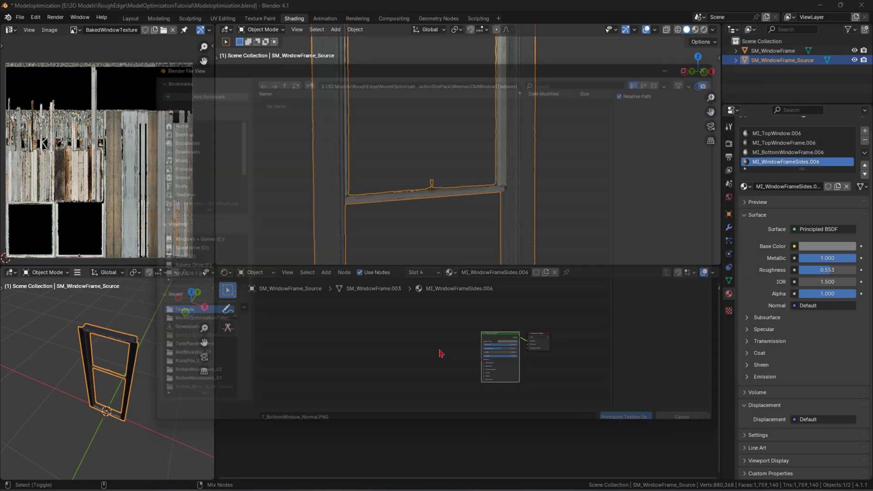
pyautogui.moveTo(312, 172); pyautogui.dragTo(313, 181)
pyautogui.click(647, 431)
pyautogui.click(607, 411)
pyautogui.moveTo(569, 132); pyautogui.dragTo(475, 223, button='middle')
# Replace the texture nodes of MI_BottomWindowFrame.006 with T_BottomWindowFrame_Albedo.PNG and T_BottomWindowFrame_Normal.PNG.
pyautogui.click(802, 153)
pyautogui.press('x')
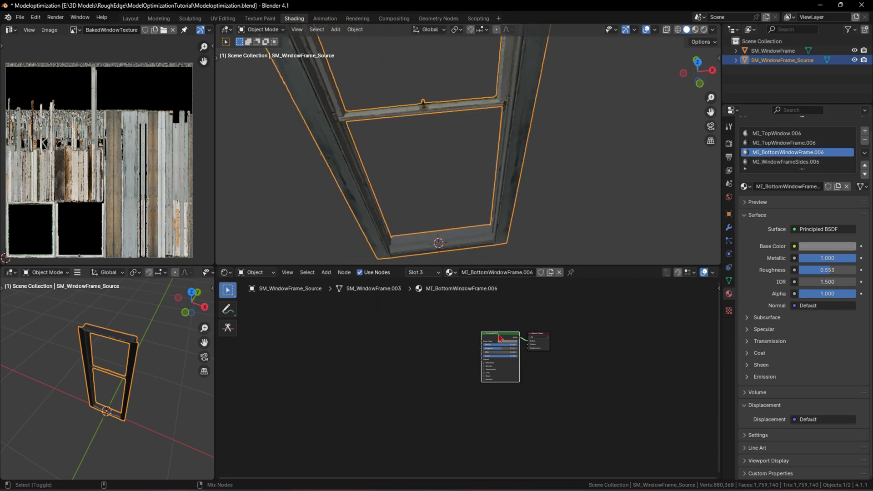
pyautogui.hotkey('ctrl', 'shift', 't')
pyautogui.moveTo(266, 117); pyautogui.dragTo(267, 127)
pyautogui.click(648, 429)
# Set Metallic to 0 and Roughness to 1 in the window frame sides, bottom frame, top frame and top window materials.
pyautogui.moveTo(455, 137); pyautogui.dragTo(564, 219, button='middle')
pyautogui.moveTo(548, 329); pyautogui.dragTo(548, 367, button='middle')
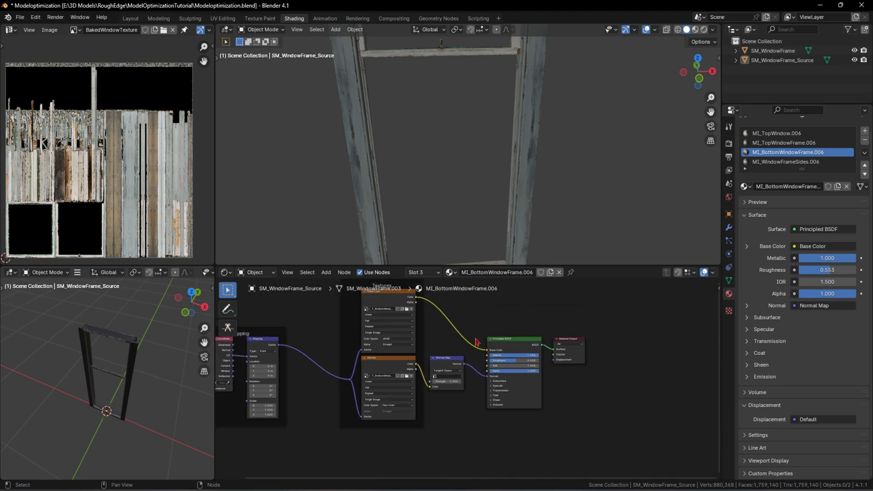
pyautogui.click(801, 162)
pyautogui.moveTo(555, 335); pyautogui.dragTo(578, 345)
pyautogui.rightClick(578, 346)
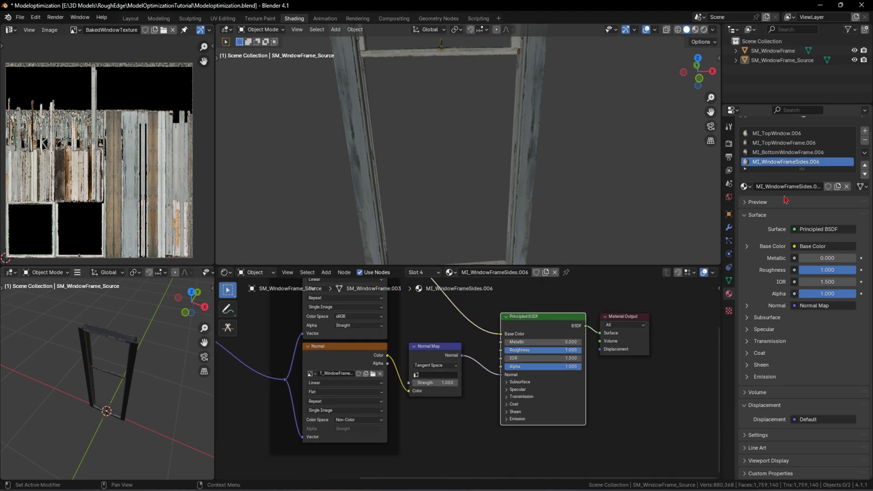
pyautogui.click(802, 153)
pyautogui.click(802, 143)
pyautogui.click(802, 133)
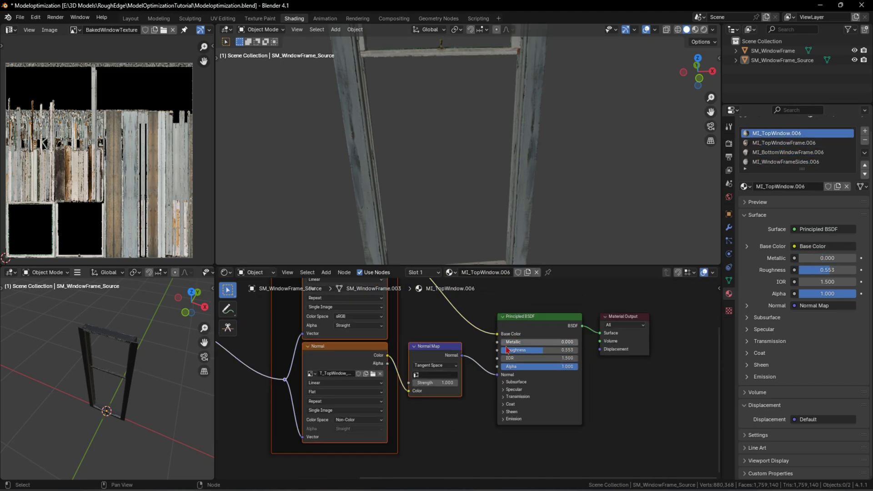
pyautogui.moveTo(505, 213); pyautogui.dragTo(518, 244, button='middle')
pyautogui.moveTo(579, 266); pyautogui.dragTo(579, 291)
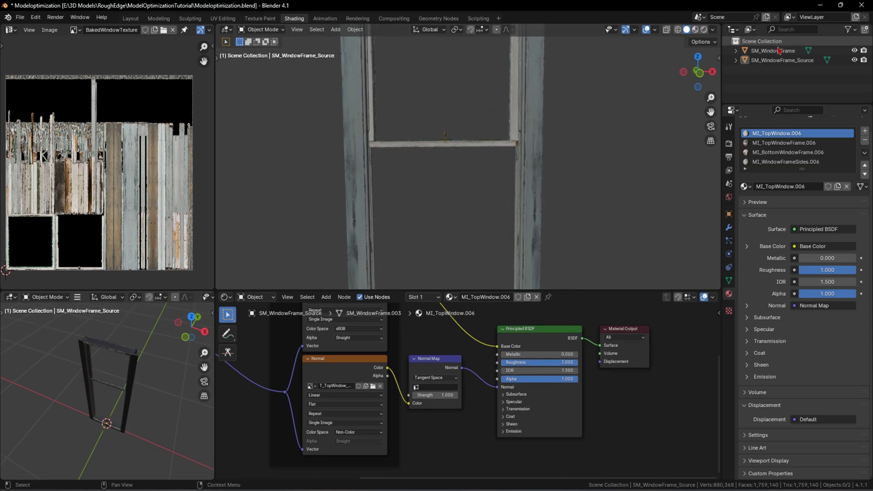
# Save the file and return to the Layout workspace with SM_WindowFrame_Source hidden and SM_WindowFrame selected.
pyautogui.hotkey('ctrl', 's')
pyautogui.click(131, 18)
pyautogui.click(774, 51)
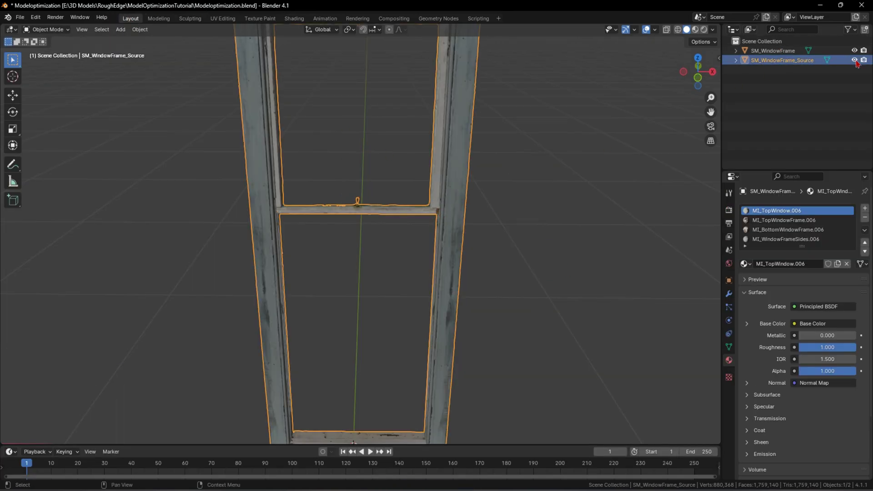
pyautogui.click(854, 60)
pyautogui.moveTo(434, 225); pyautogui.dragTo(600, 236, button='middle')
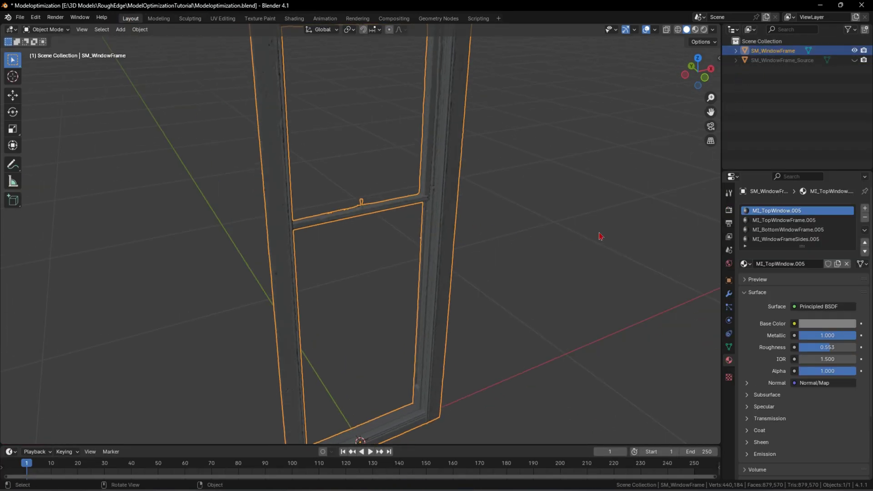
# Remove all the material slots from SM_WindowFrame.
pyautogui.click(866, 217)
pyautogui.click(866, 218)
pyautogui.click(865, 219)
pyautogui.click(866, 219)
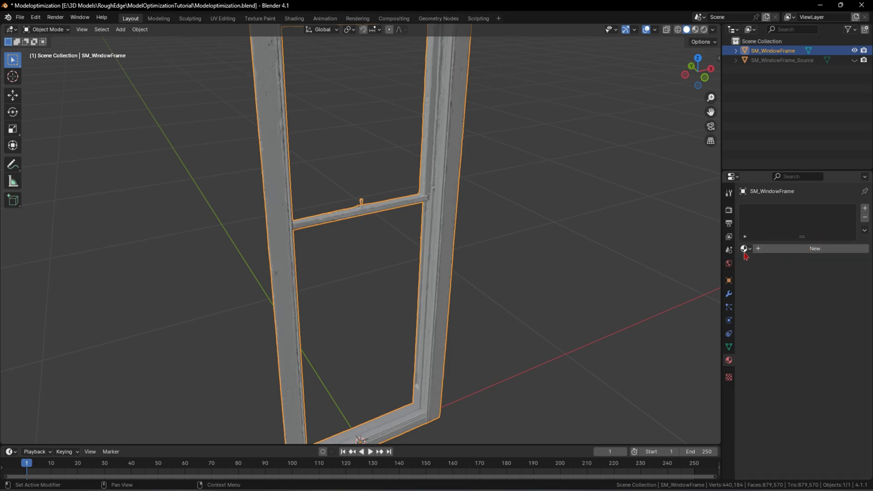
# Create a new material for SM_WindowFrame and name it MI_Window.
pyautogui.click(764, 248)
pyautogui.doubleClick(773, 249)
pyautogui.write('MI_W')
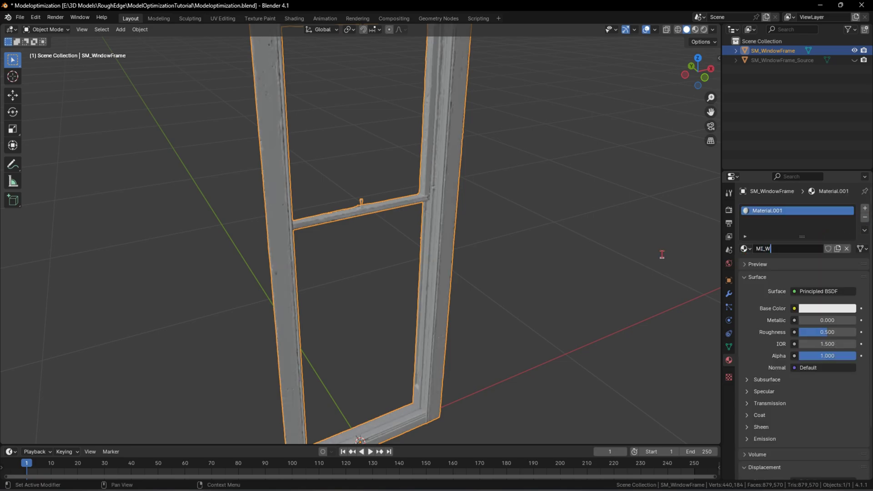
pyautogui.write('indow')
pyautogui.press('Return')
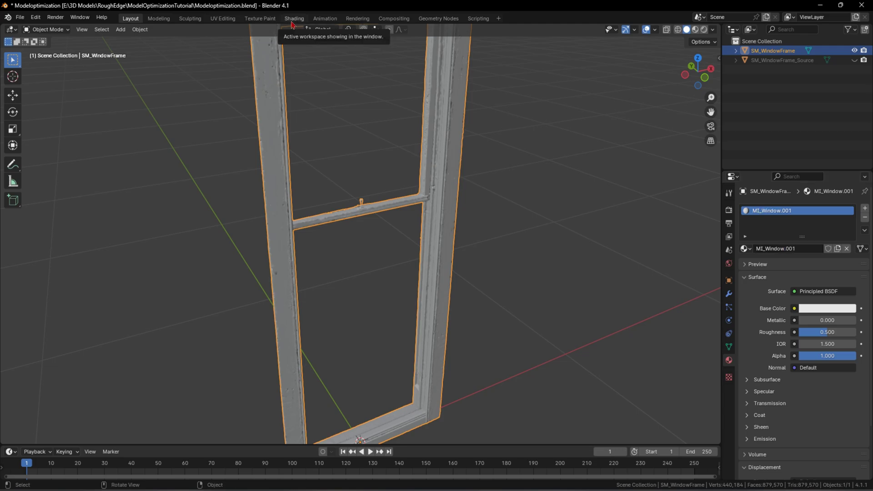
# Add an Image Texture node feeding the material's Base Color, with a new 4096 x 4096 px image named T_Window_Albedo.
pyautogui.click(294, 18)
pyautogui.hotkey('shift', 'a')
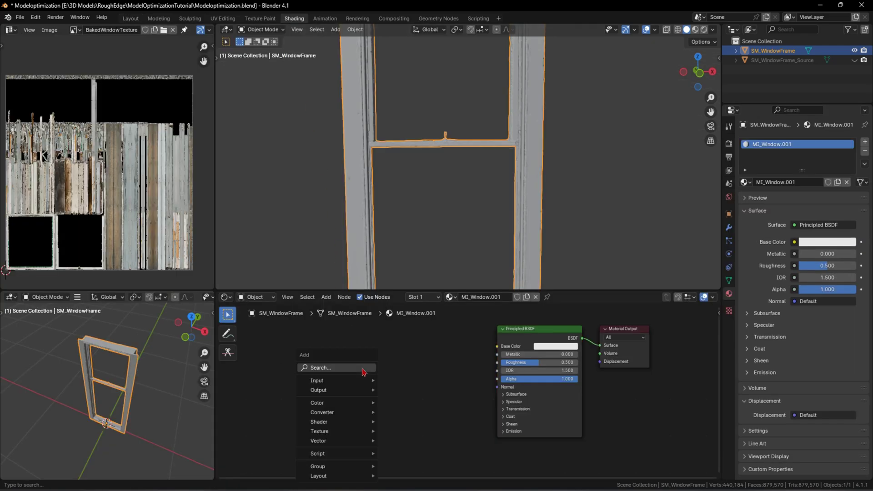
pyautogui.write('image')
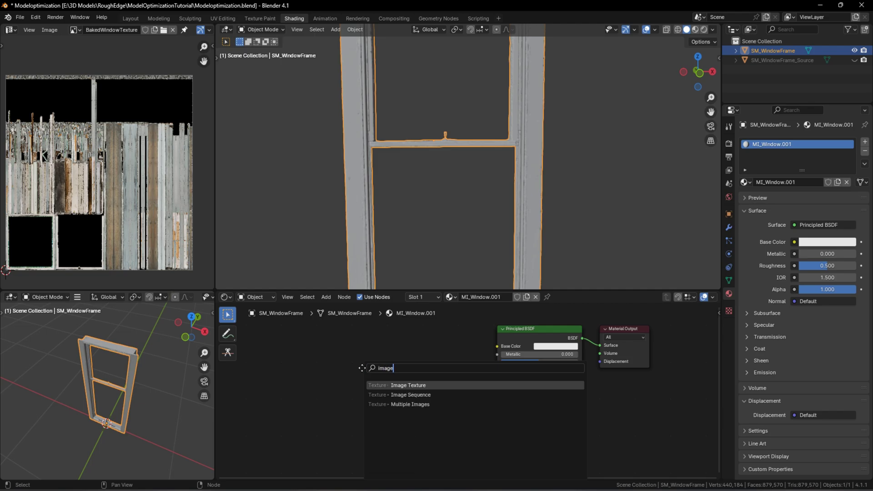
pyautogui.press('Return')
pyautogui.click(366, 367)
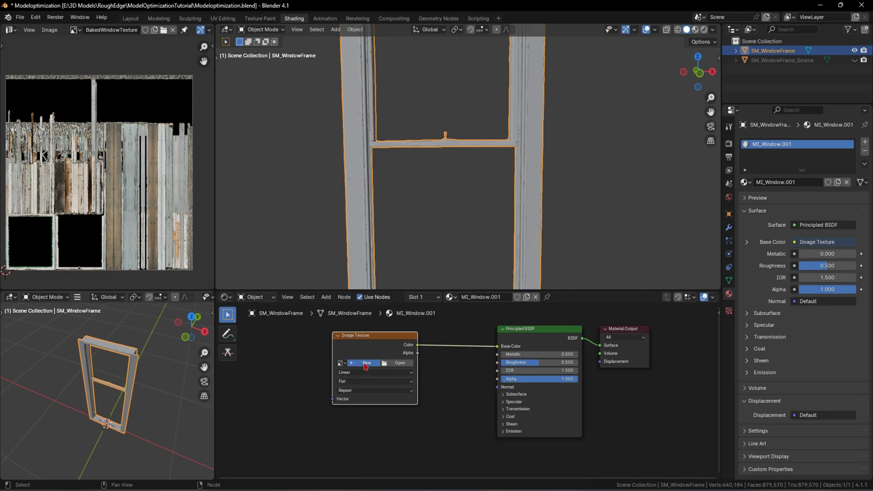
pyautogui.click(366, 366)
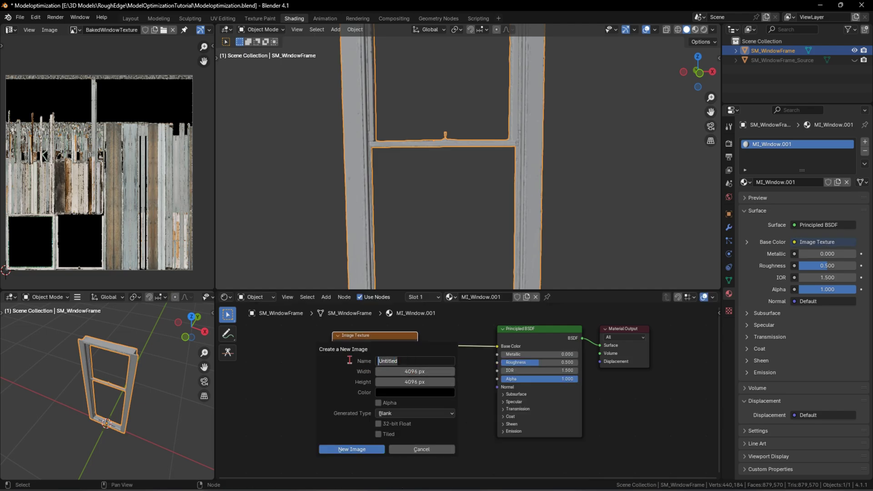
pyautogui.write('T_Window_Albedo')
pyautogui.click(361, 451)
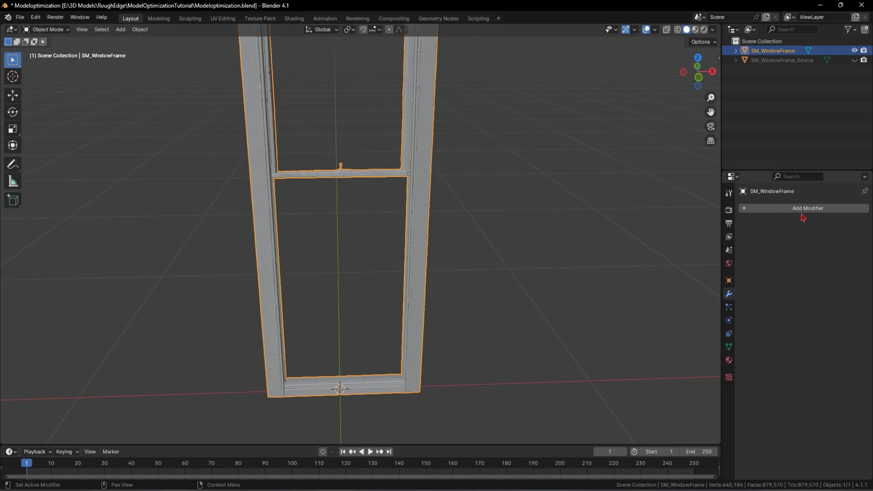
# Add a Decimate modifier to SM_WindowFrame with a Collapse ratio of 0.025.
pyautogui.click(800, 207)
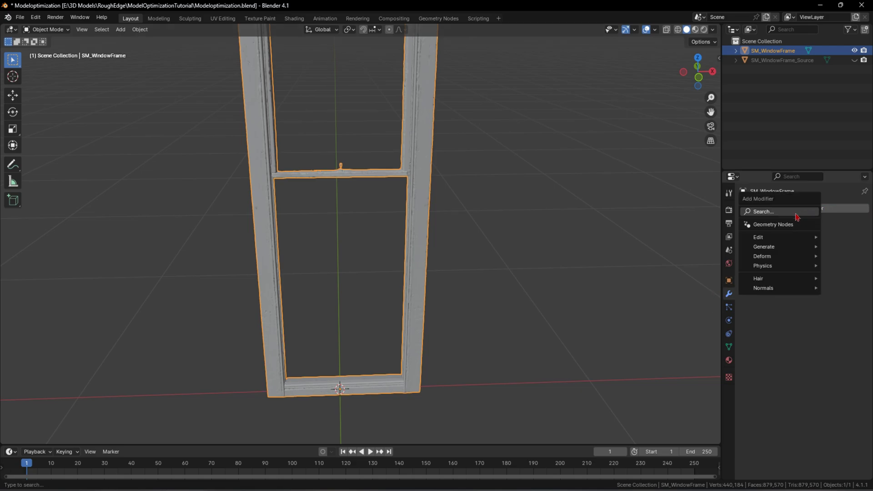
pyautogui.click(789, 215)
pyautogui.click(700, 232)
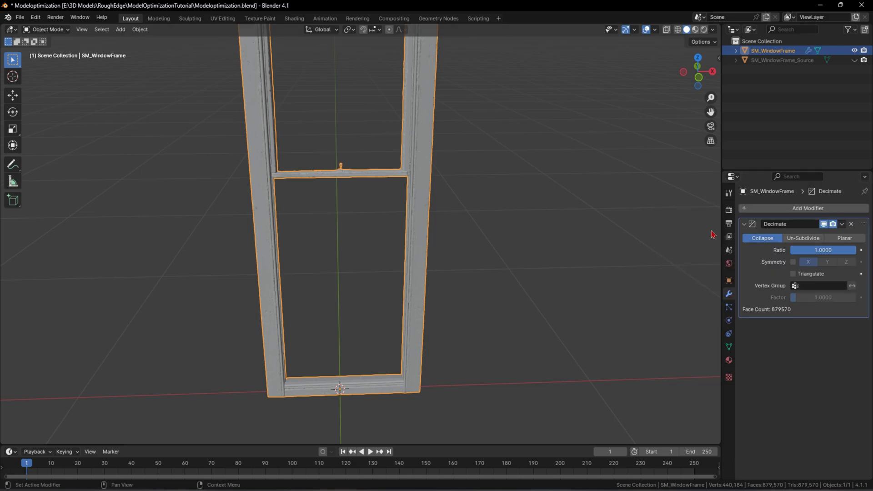
pyautogui.moveTo(559, 264); pyautogui.dragTo(417, 253, button='middle')
pyautogui.scroll(4, 417, 253)
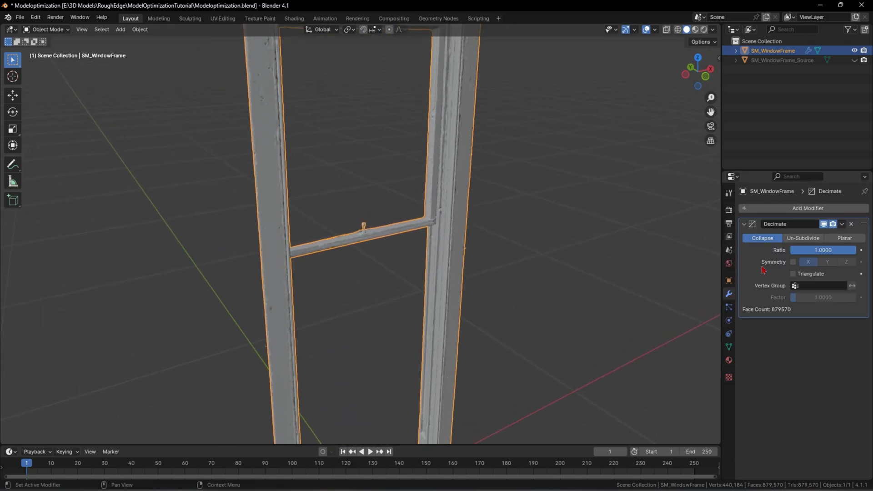
pyautogui.click(818, 253)
pyautogui.write('.025')
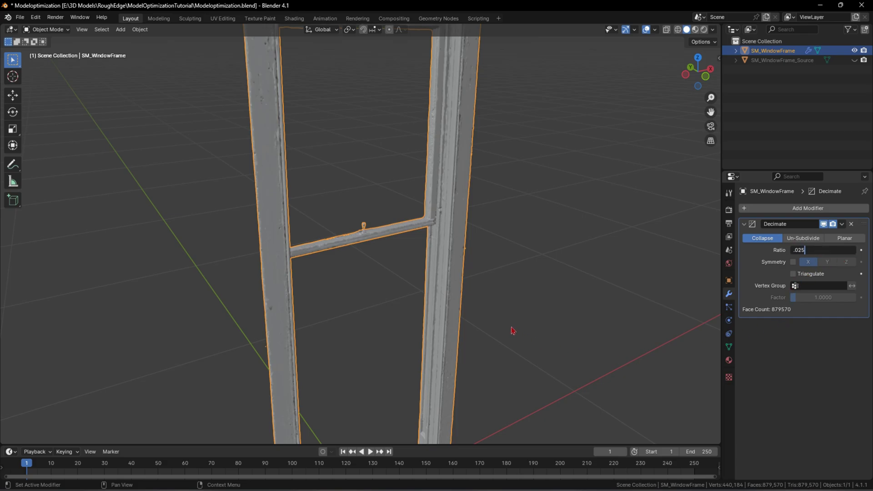
pyautogui.press('Return')
# Raise the Decimate ratio slightly and apply the modifier to SM_WindowFrame.
pyautogui.moveTo(512, 331); pyautogui.dragTo(432, 295, button='middle')
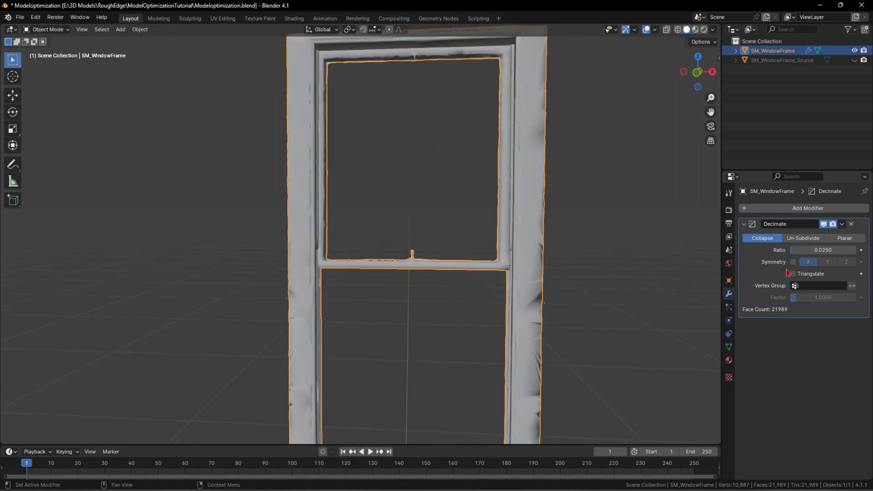
pyautogui.click(832, 251)
pyautogui.click(833, 250)
pyautogui.press('Return')
pyautogui.hotkey('ctrl', 'a')
# Examine the decimated window frame's shading and triangle layout from several angles.
pyautogui.moveTo(552, 290); pyautogui.dragTo(393, 227, button='middle')
pyautogui.click(394, 227)
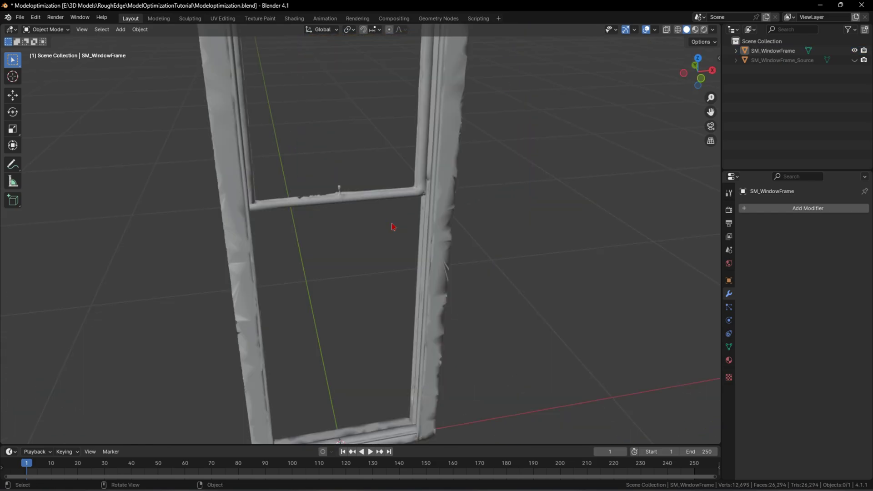
pyautogui.press('Tab')
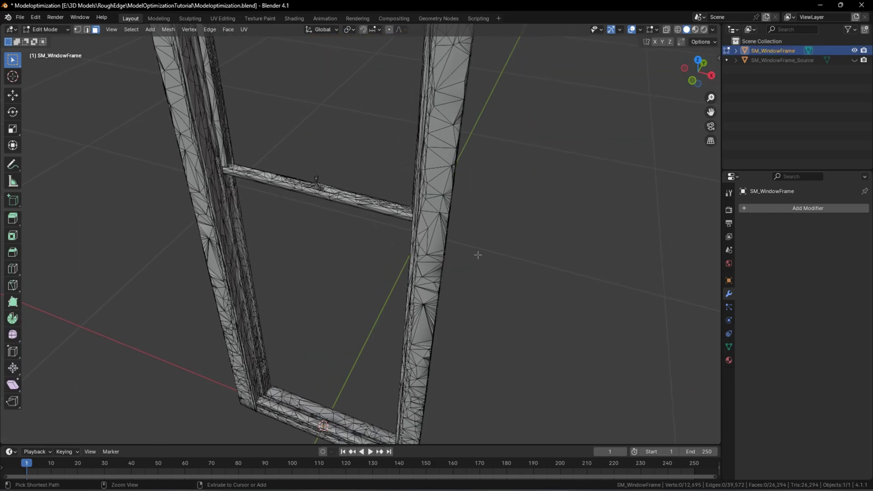
pyautogui.moveTo(478, 254); pyautogui.dragTo(437, 327, button='middle')
pyautogui.press('Tab')
pyautogui.scroll(3, 416, 275)
pyautogui.keyDown('shift'); pyautogui.moveTo(415, 275); pyautogui.dragTo(392, 224, button='middle'); pyautogui.keyUp('shift')
# Select all connected faces of the upper window sash by growing the selection from one face, and separate them into their own object.
pyautogui.press('Tab')
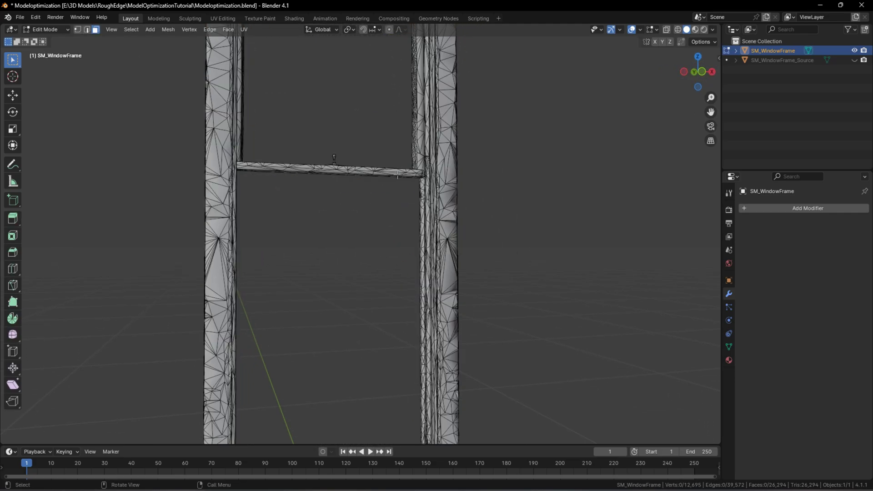
pyautogui.click(390, 171)
pyautogui.press('ctrl+KP_Add')
pyautogui.press('ctrl+KP_Add')
pyautogui.press('ctrl+KP_Add')
pyautogui.press('ctrl+KP_Add')
pyautogui.press('ctrl+KP_Add')
pyautogui.press('ctrl+KP_Add')
pyautogui.press('ctrl+KP_Add')
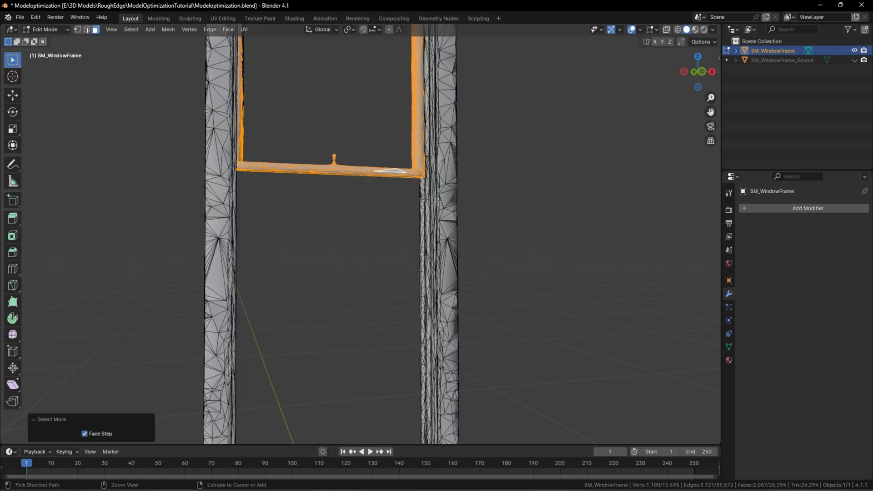
pyautogui.press('p')
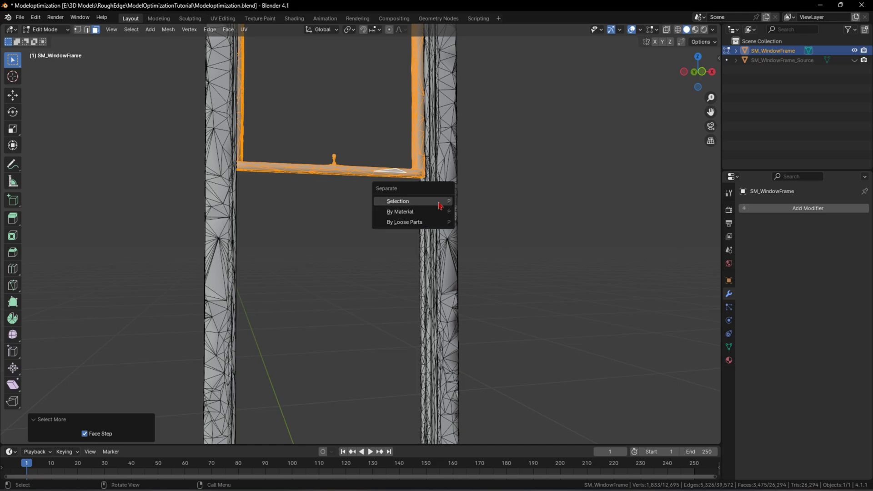
pyautogui.click(440, 206)
# Hide the separated sash in Object Mode and select the remaining outer window frame.
pyautogui.press('Tab')
pyautogui.click(352, 172)
pyautogui.press('h')
pyautogui.click(456, 231)
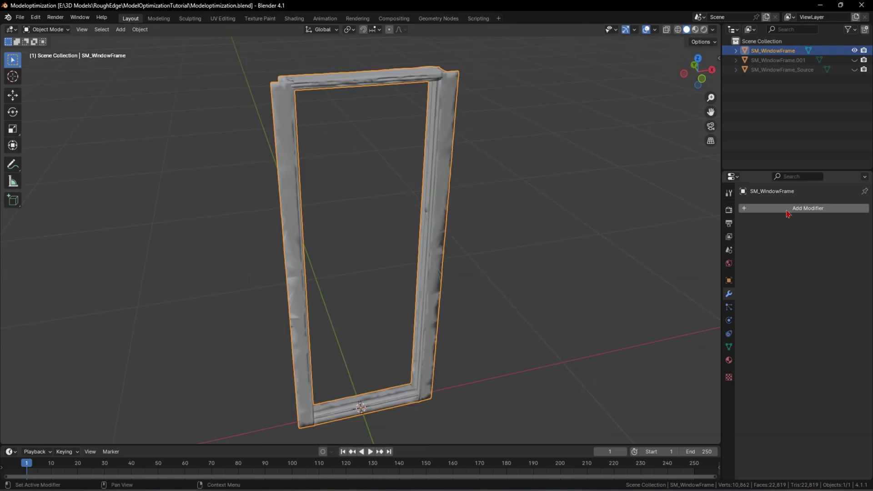
# Add a Voxel Remesh modifier to SM_WindowFrame, reduce its voxel size, apply it and check the resulting mesh.
pyautogui.click(790, 209)
pyautogui.write('re')
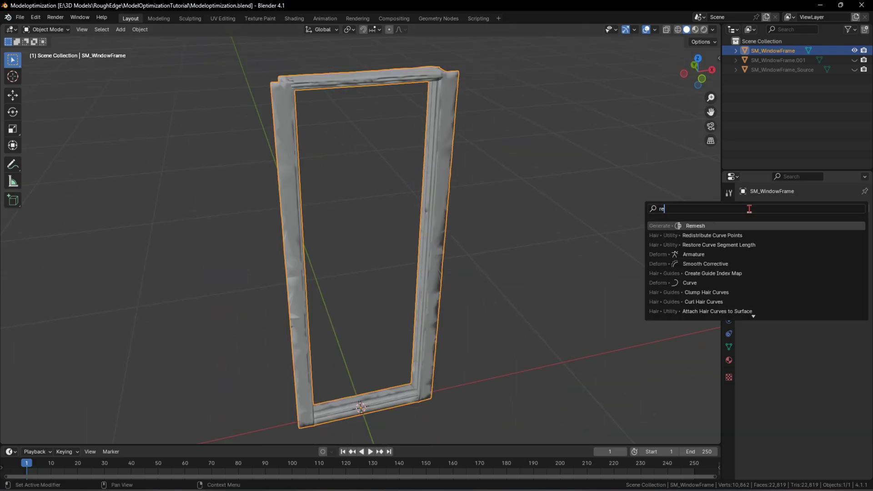
pyautogui.click(717, 225)
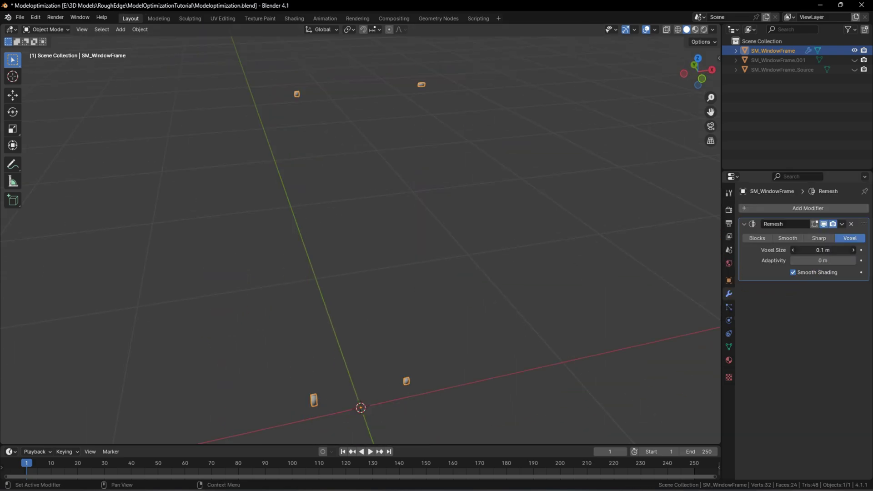
pyautogui.moveTo(824, 250); pyautogui.dragTo(753, 250)
pyautogui.hotkey('ctrl', 'a')
pyautogui.moveTo(591, 274); pyautogui.dragTo(568, 269, button='middle')
pyautogui.press('Tab')
pyautogui.scroll(8, 343, 132)
pyautogui.moveTo(302, 170); pyautogui.dragTo(397, 239, button='middle')
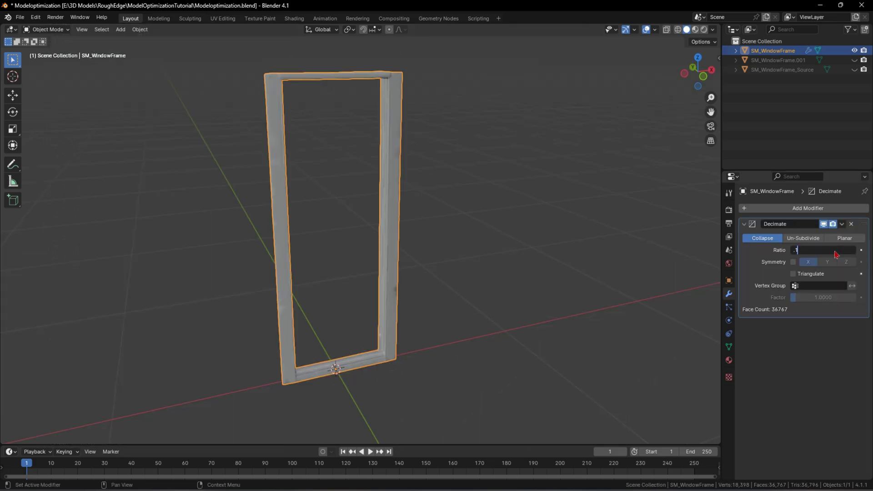
# Set the Decimate ratio to 0.1 on the remeshed SM_WindowFrame and apply the modifier.
pyautogui.press('Return')
pyautogui.click(843, 224)
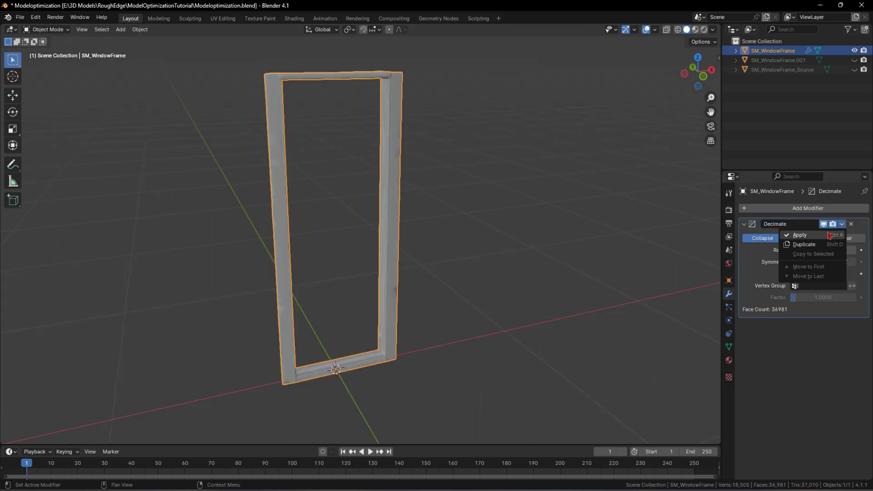
pyautogui.hotkey('ctrl', 'a')
# Examine the remeshed and decimated outer frame's topology and surface shading.
pyautogui.press('Tab')
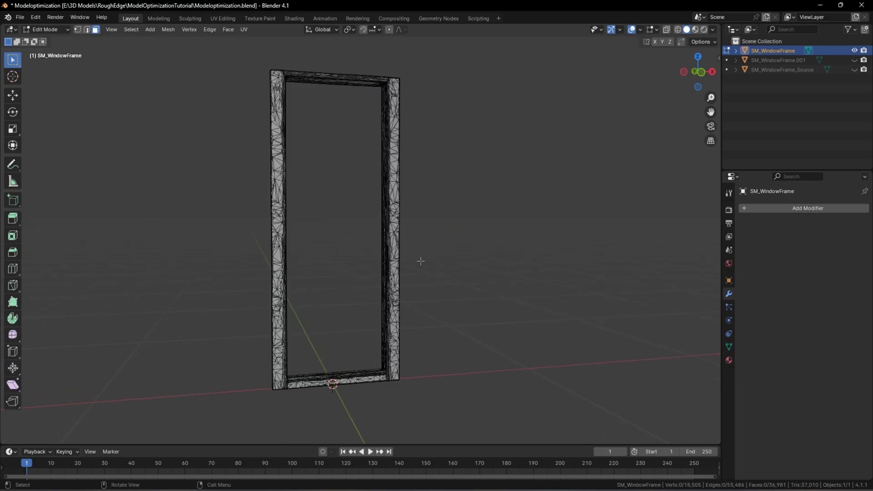
pyautogui.moveTo(419, 259); pyautogui.dragTo(402, 266, button='middle')
pyautogui.scroll(5, 402, 266)
pyautogui.moveTo(429, 151); pyautogui.dragTo(427, 191, button='middle')
pyautogui.scroll(-4, 428, 191)
pyautogui.press('Tab')
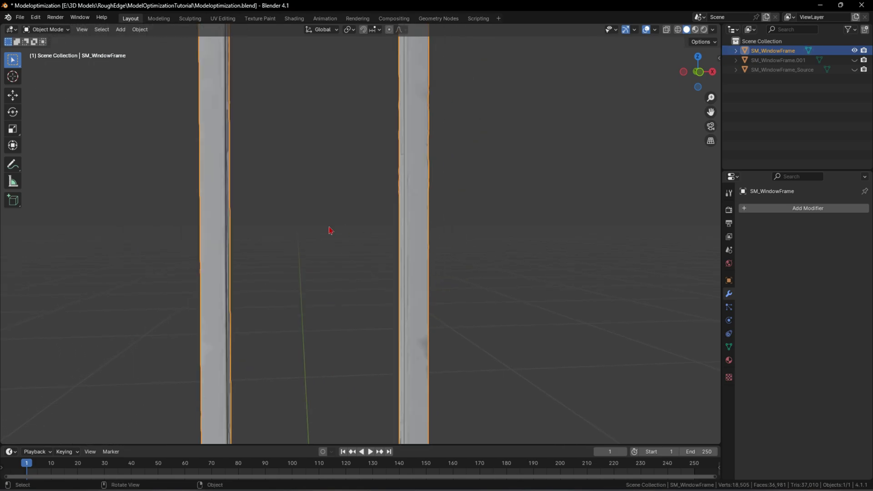
pyautogui.moveTo(329, 232); pyautogui.dragTo(390, 229, button='middle')
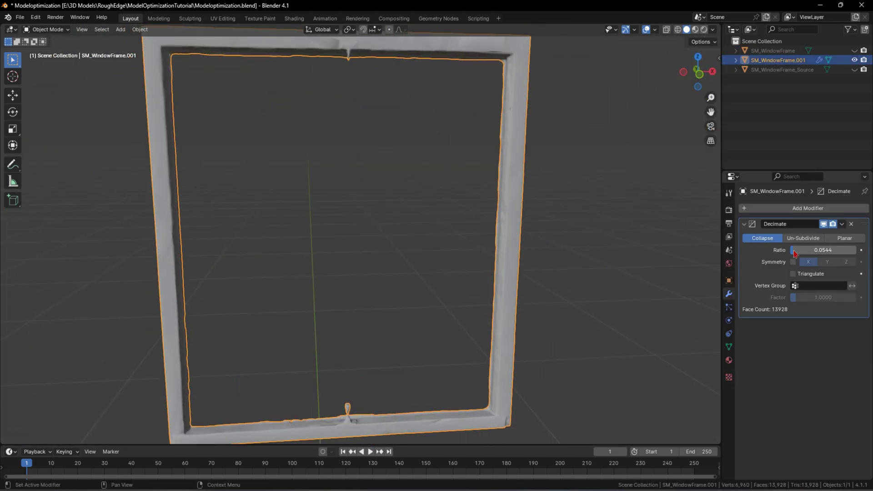
# Check the reduced sash SM_WindowFrame.001, show SM_WindowFrame alongside it and save the file.
pyautogui.moveTo(431, 240); pyautogui.dragTo(369, 272, button='middle')
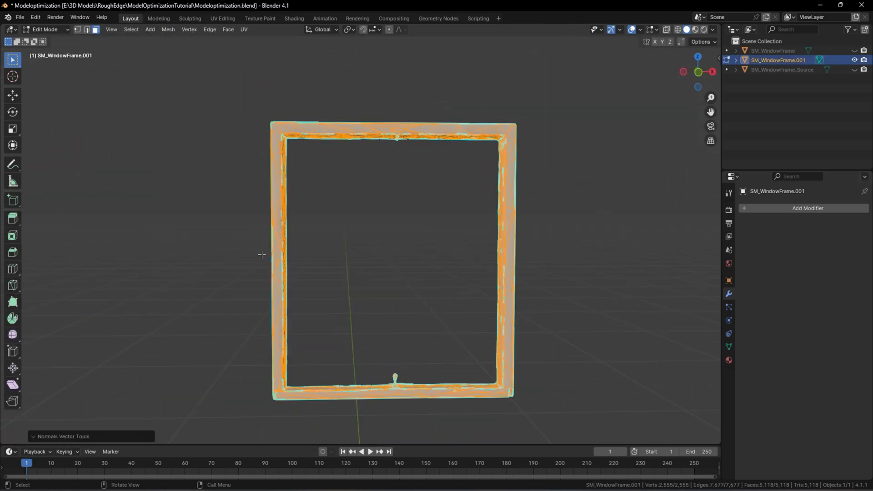
pyautogui.moveTo(261, 252); pyautogui.dragTo(403, 314, button='middle')
pyautogui.click(855, 50)
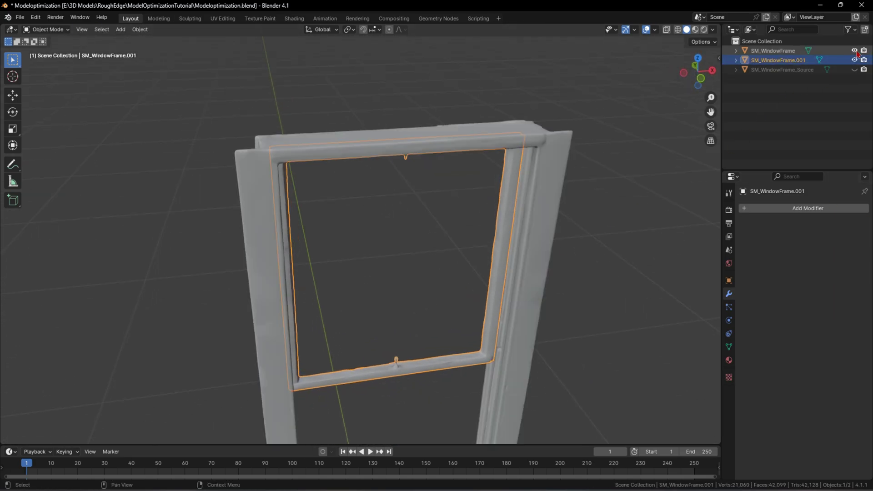
pyautogui.hotkey('ctrl', 's')
# Join the sash SM_WindowFrame.001 and the outer frame into the single object SM_WindowFrame.
pyautogui.scroll(4, 355, 197)
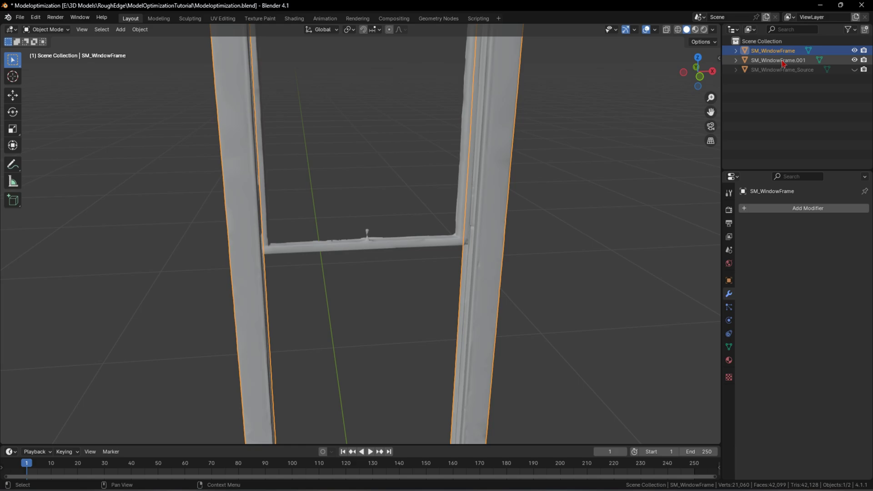
pyautogui.keyDown('shift'); pyautogui.click(507, 174); pyautogui.keyUp('shift')
pyautogui.press('Delete')
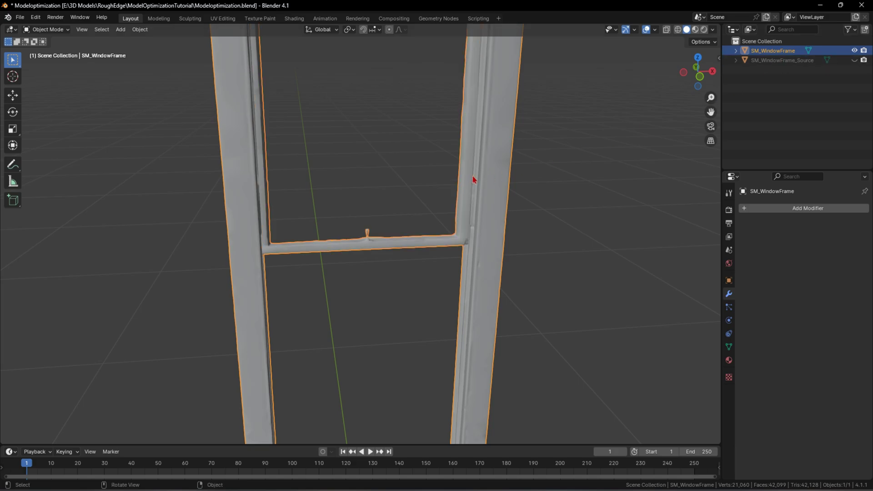
# Reveal SM_WindowFrame_Source and compare it with the optimized window frame.
pyautogui.hotkey('alt', 'h')
pyautogui.scroll(-8, 288, 263)
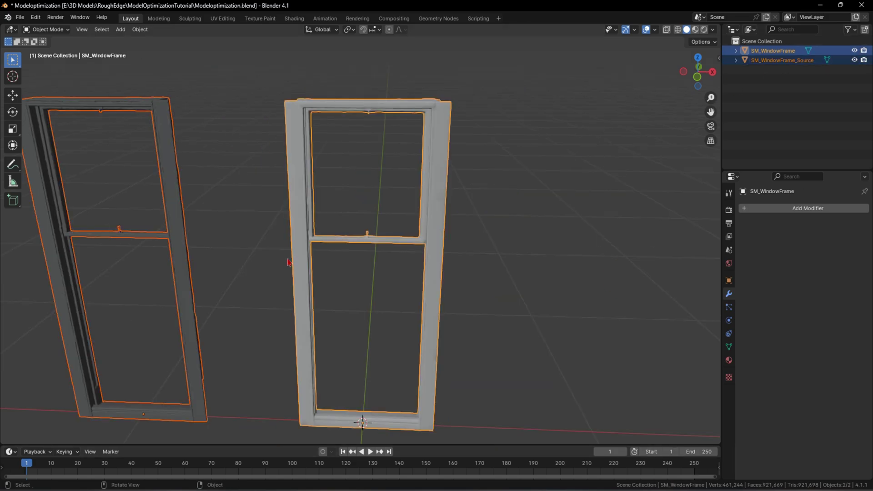
pyautogui.press('Tab')
pyautogui.moveTo(244, 266); pyautogui.dragTo(331, 235, button='middle')
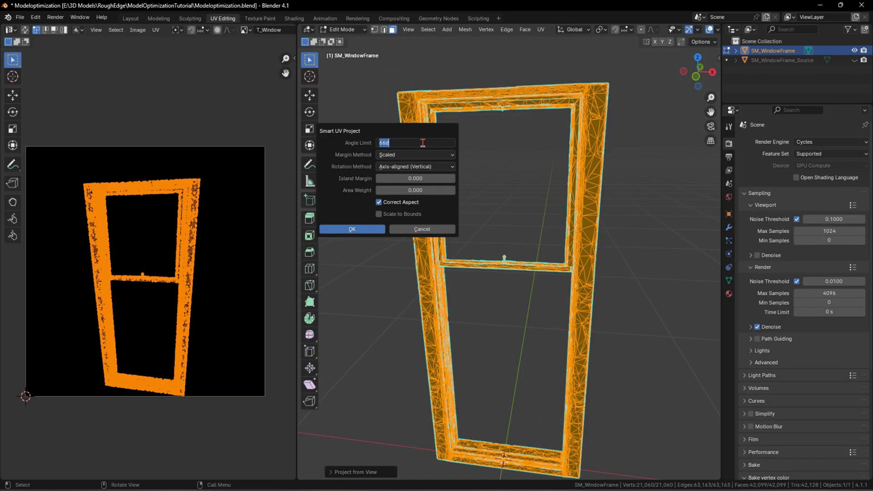
# Unwrap the whole frame using Smart UV Project with a 75° angle limit, Axis-aligned rotation, 0.001 island margin and Scale to Bounds enabled.
pyautogui.press('Return')
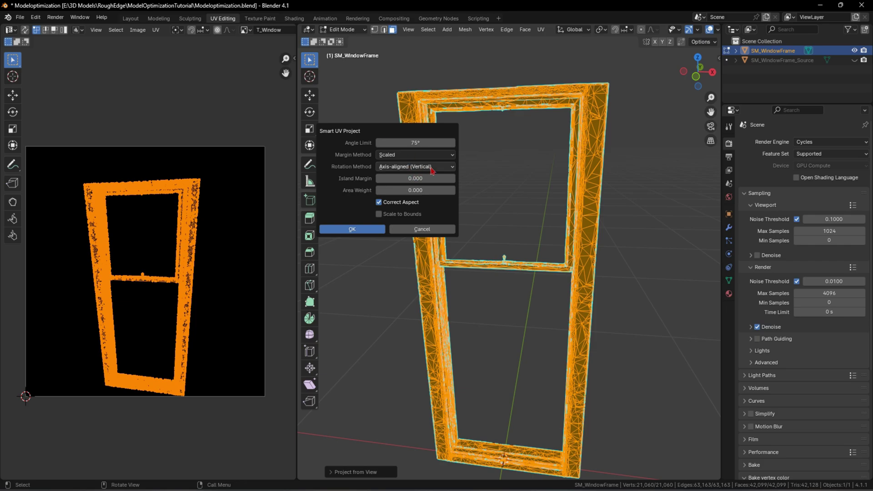
pyautogui.click(410, 167)
pyautogui.click(430, 182)
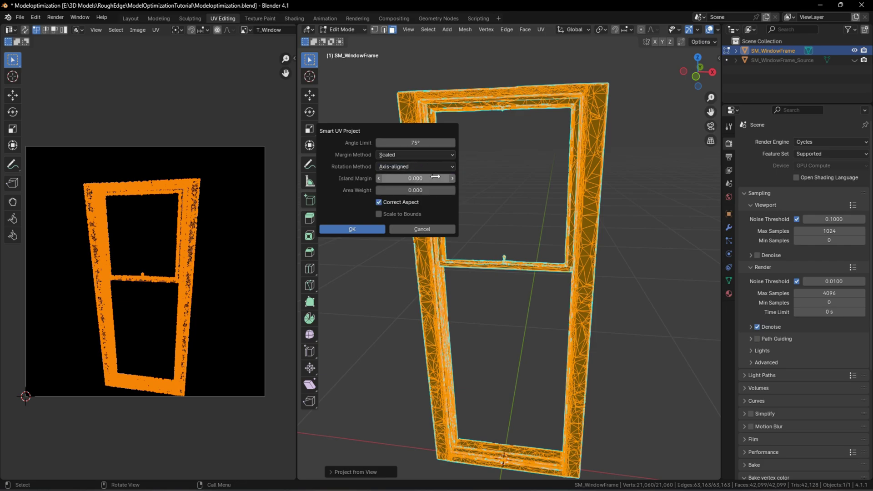
pyautogui.click(435, 178)
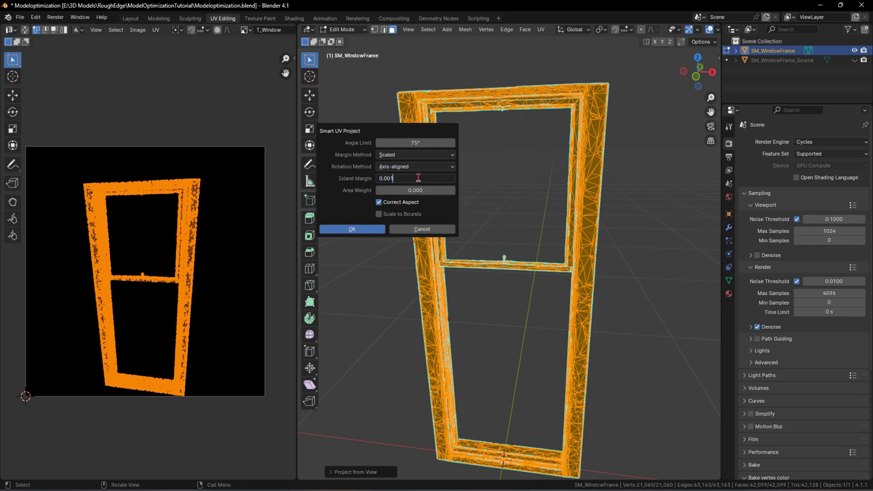
pyautogui.write('0.001')
pyautogui.press('Return')
pyautogui.click(379, 214)
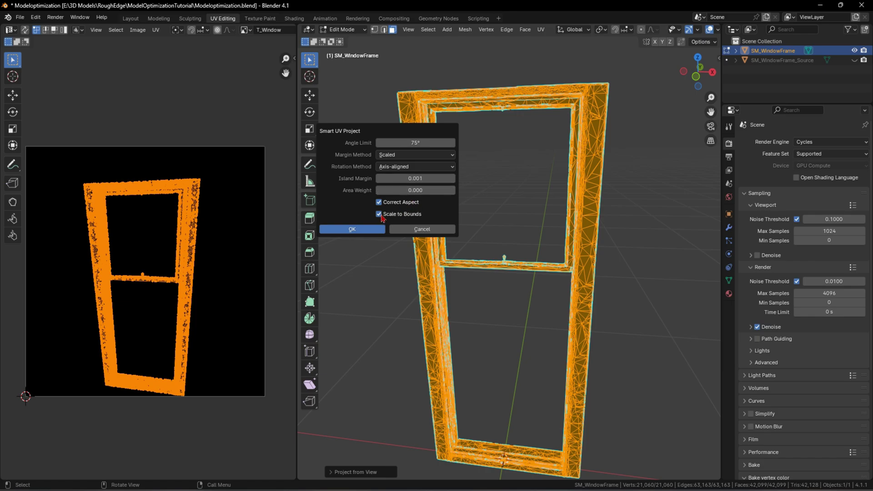
pyautogui.click(368, 230)
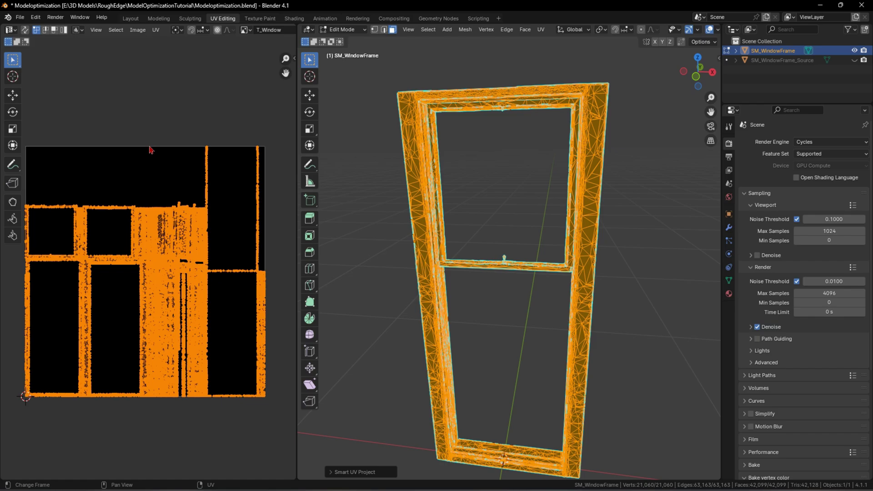
# Run Smart UV Project again from the UV editor on all the frame's faces and inspect the layout.
pyautogui.press('u')
pyautogui.click(161, 454)
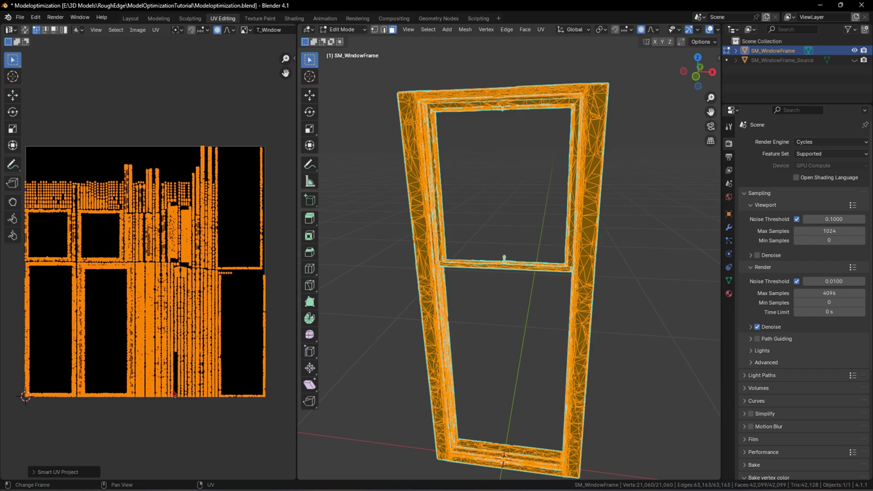
pyautogui.scroll(3, 193, 288)
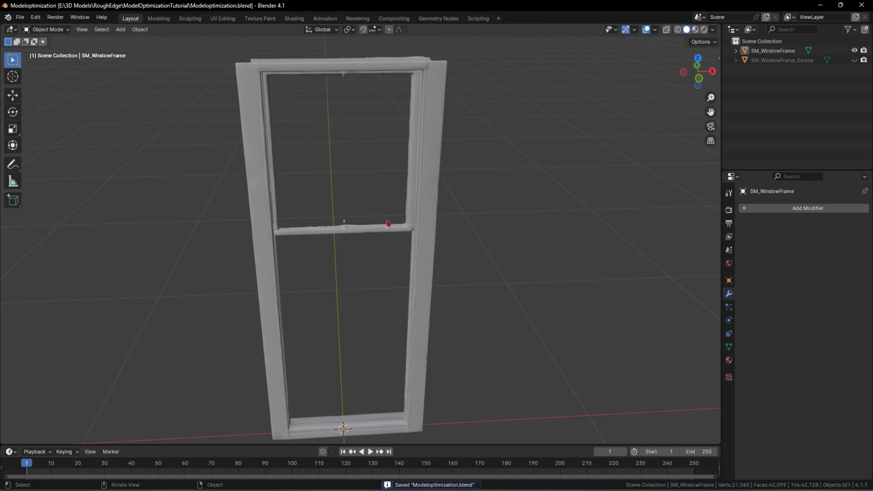
# Reveal SM_WindowFrame_Source and compare its location, rotation and scale with those of SM_WindowFrame.
pyautogui.click(855, 60)
pyautogui.click(782, 60)
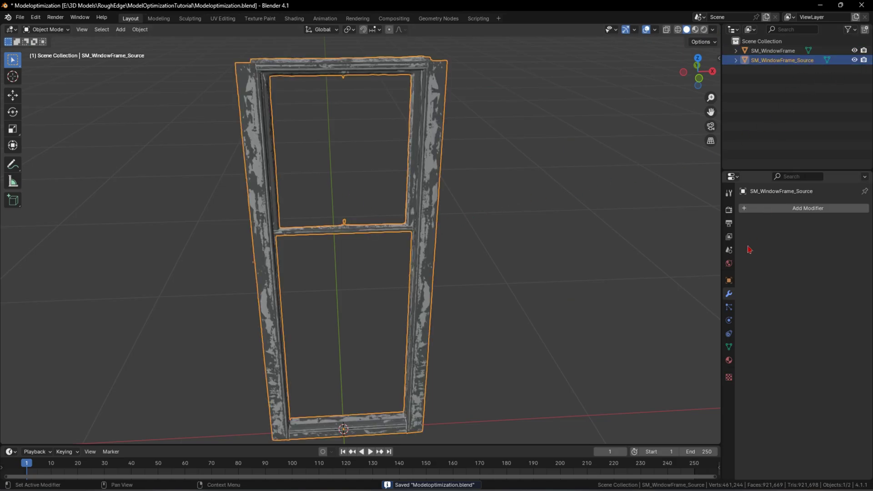
pyautogui.click(729, 281)
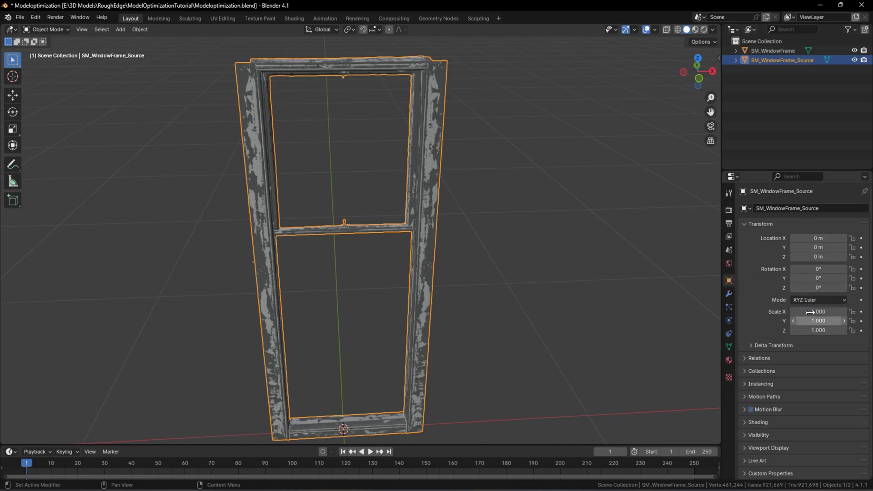
pyautogui.click(773, 50)
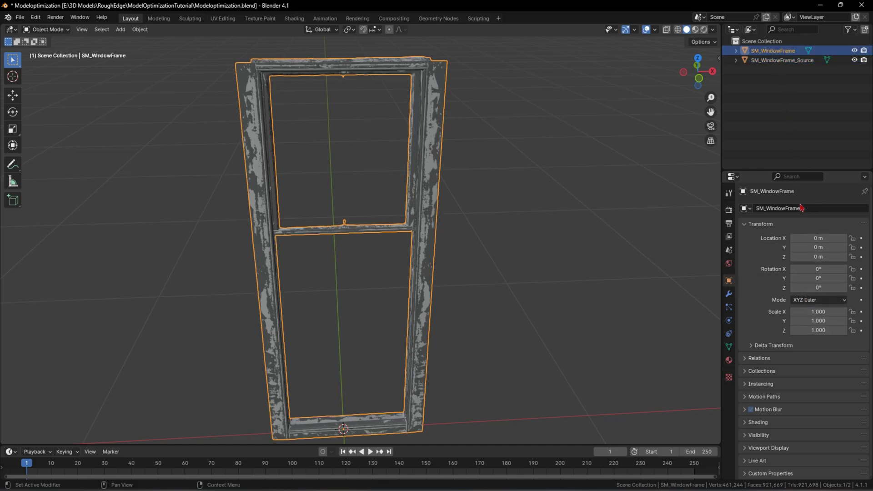
# Compare the UV map names in the mesh data of SM_WindowFrame and SM_WindowFrame_Source.
pyautogui.click(729, 348)
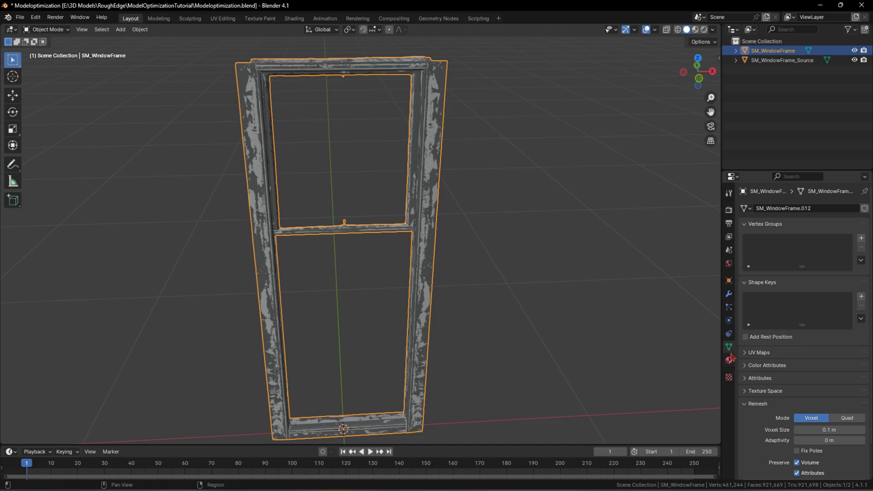
pyautogui.scroll(-1, 760, 390)
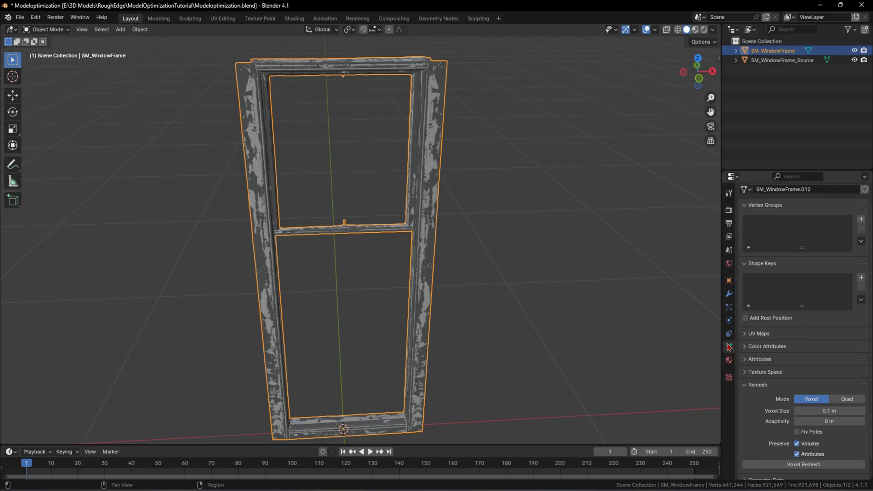
pyautogui.scroll(-1, 760, 390)
pyautogui.click(792, 370)
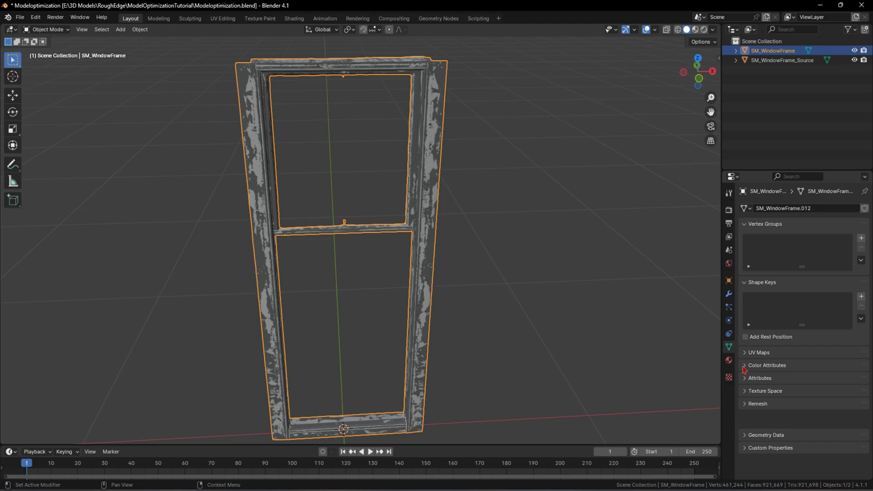
pyautogui.click(746, 354)
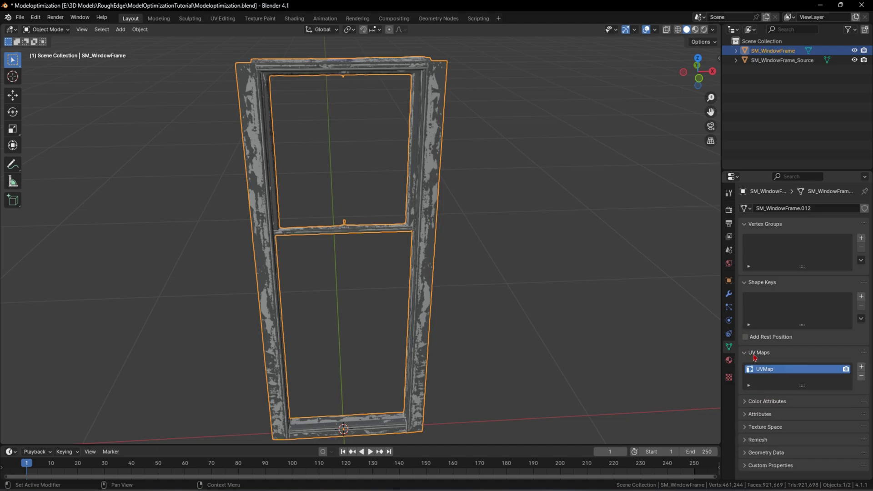
pyautogui.click(795, 60)
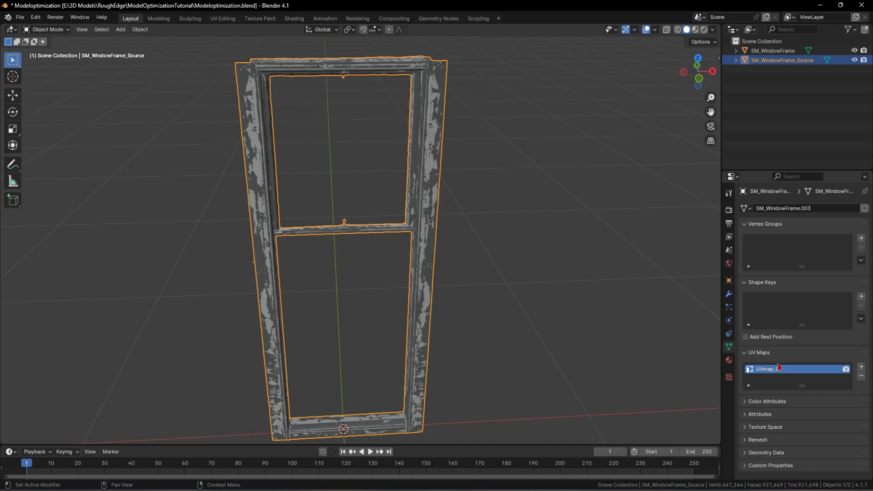
pyautogui.doubleClick(782, 375)
pyautogui.click(782, 51)
pyautogui.click(789, 59)
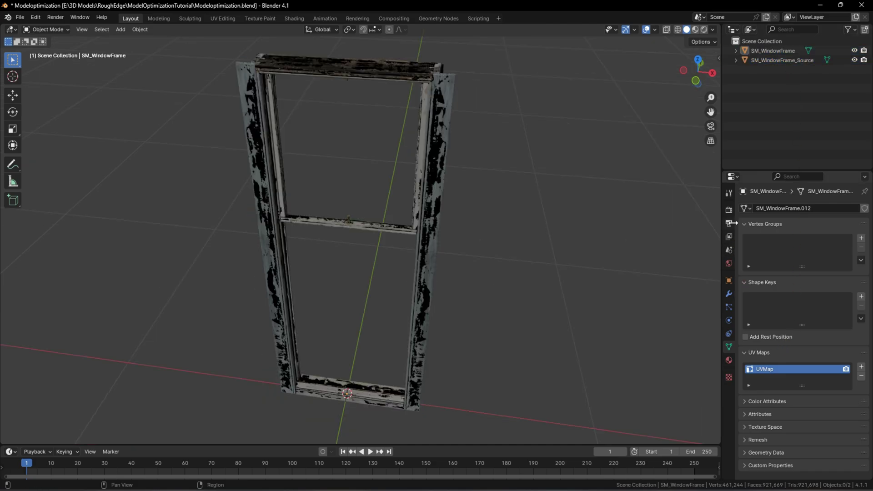
# Choose GPU Compute as the Cycles render device in the scene's render settings.
pyautogui.click(729, 212)
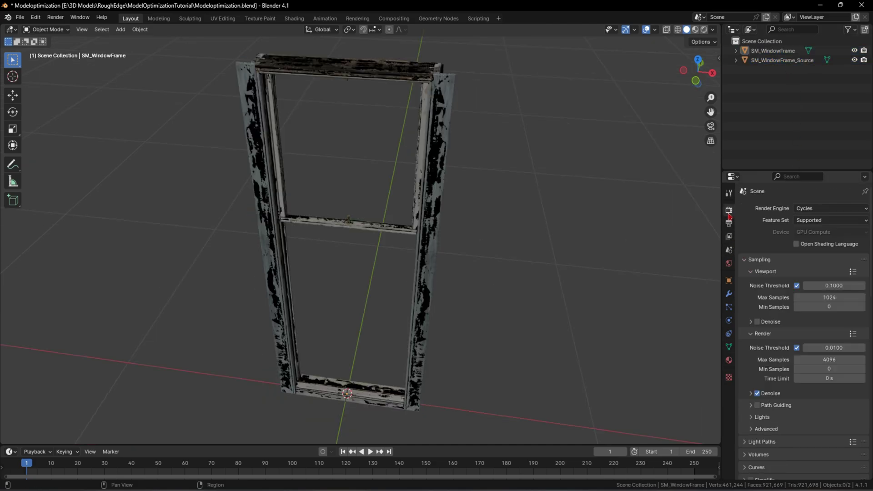
pyautogui.click(827, 218)
pyautogui.click(823, 234)
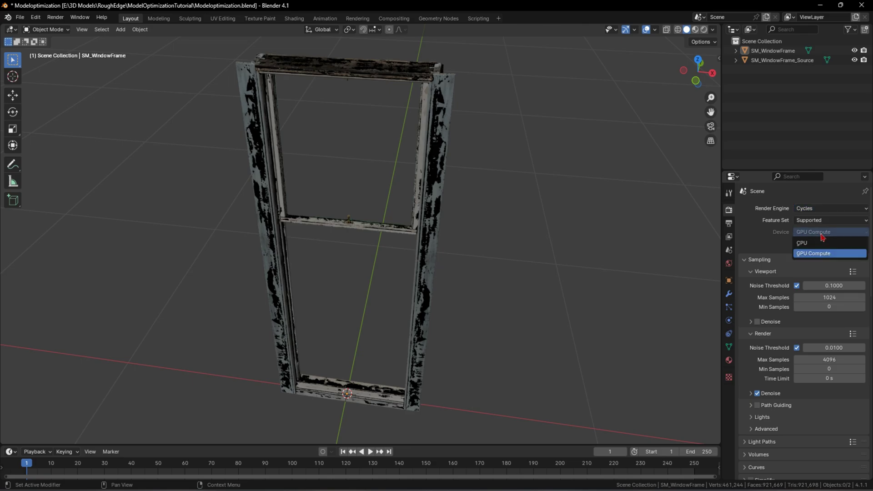
pyautogui.click(805, 253)
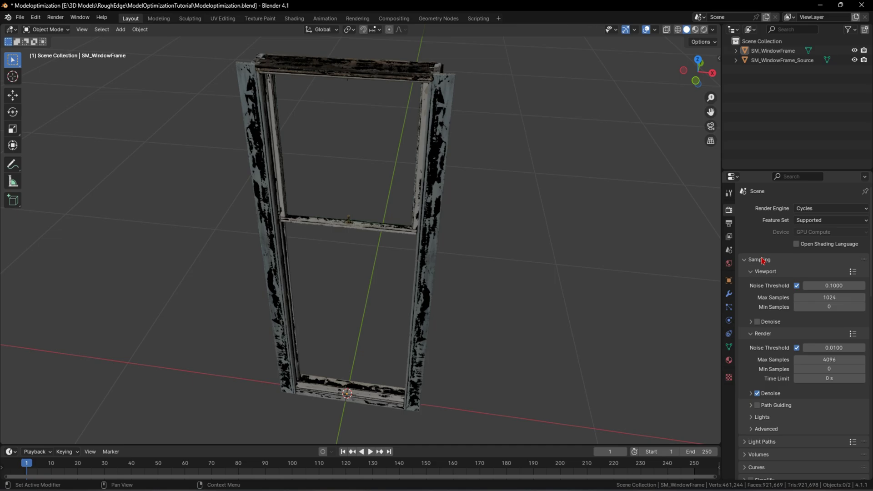
# Set the bake type to Diffuse and turn off the Direct and Indirect contributions, leaving only Color.
pyautogui.scroll(-1, 772, 313)
pyautogui.scroll(-10, 772, 313)
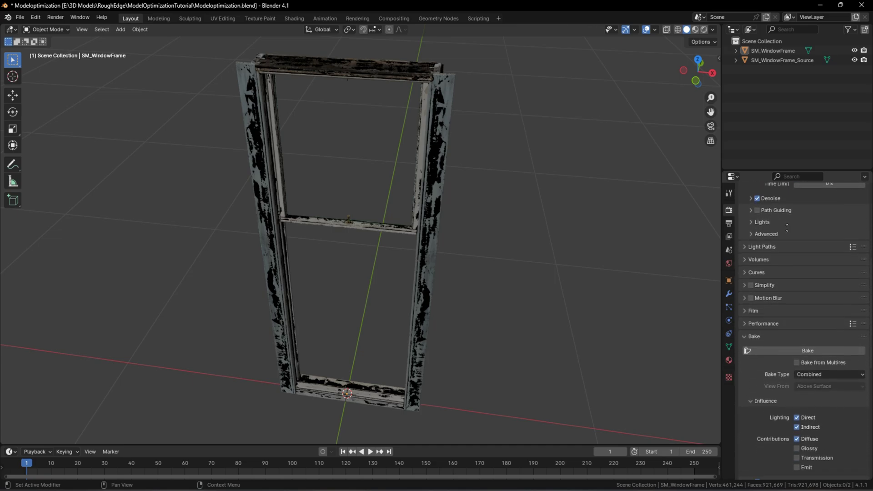
pyautogui.scroll(-3, 785, 264)
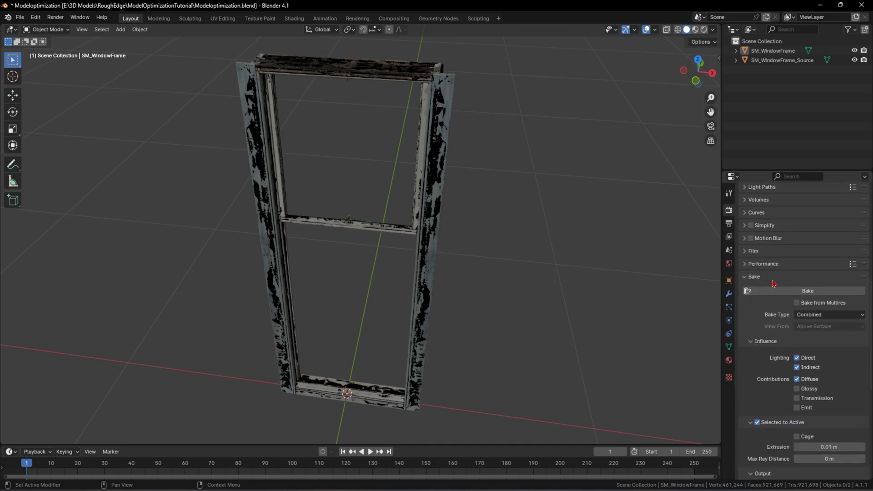
pyautogui.click(819, 314)
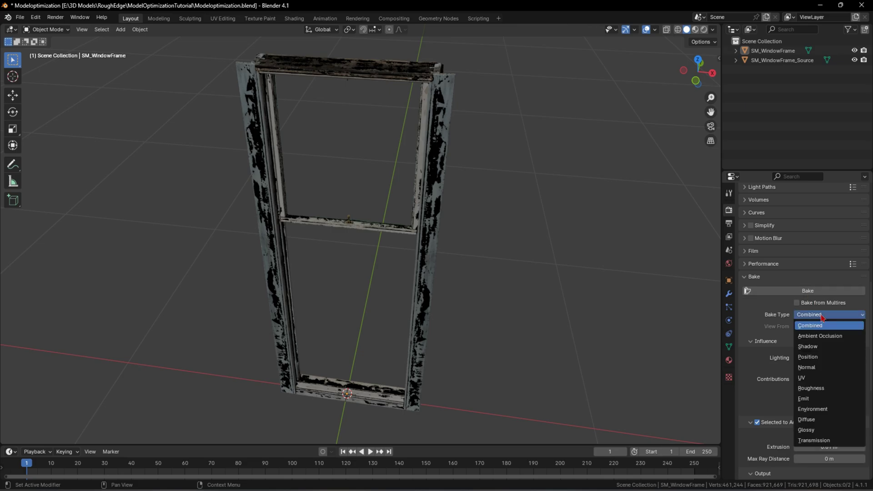
pyautogui.click(815, 420)
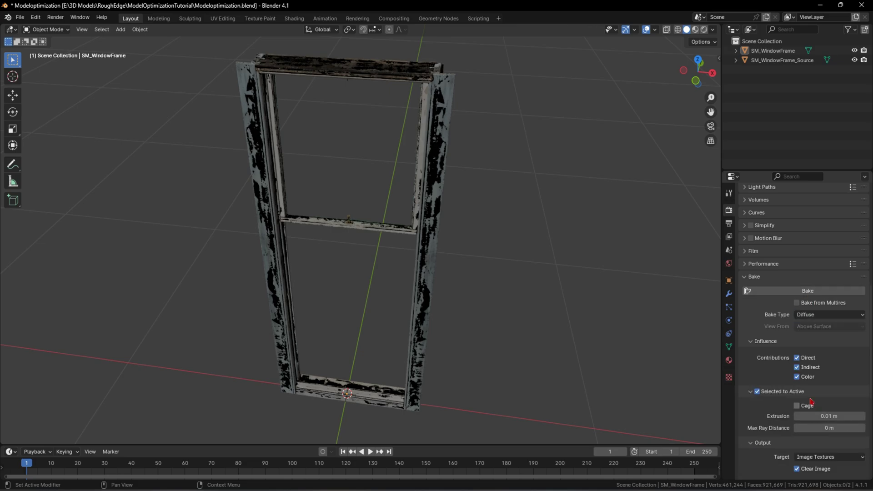
pyautogui.click(797, 359)
pyautogui.scroll(-3, 819, 364)
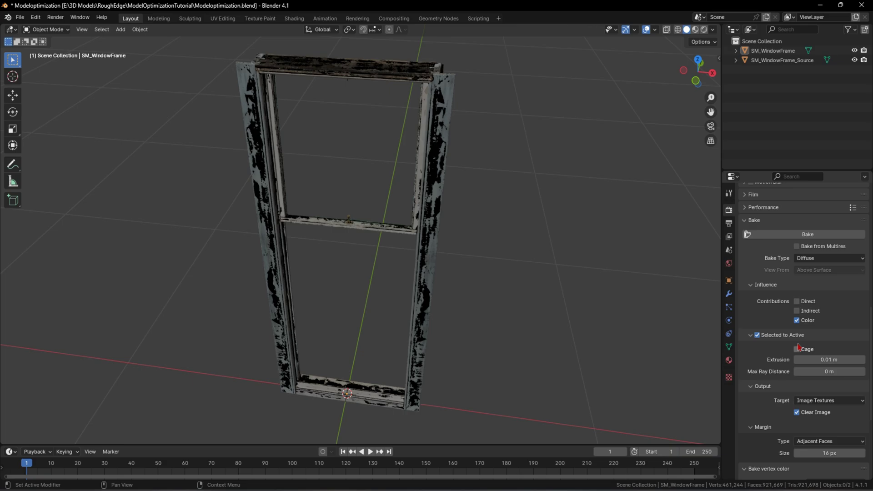
# Bake the diffuse color from SM_WindowFrame_Source onto SM_WindowFrame as the active object, and clear the selection.
pyautogui.click(780, 61)
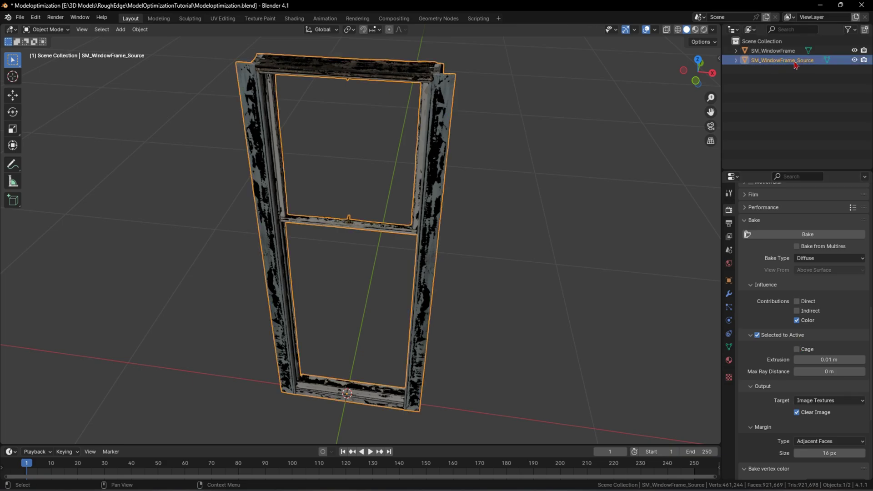
pyautogui.keyDown('ctrl'); pyautogui.click(775, 51); pyautogui.keyUp('ctrl')
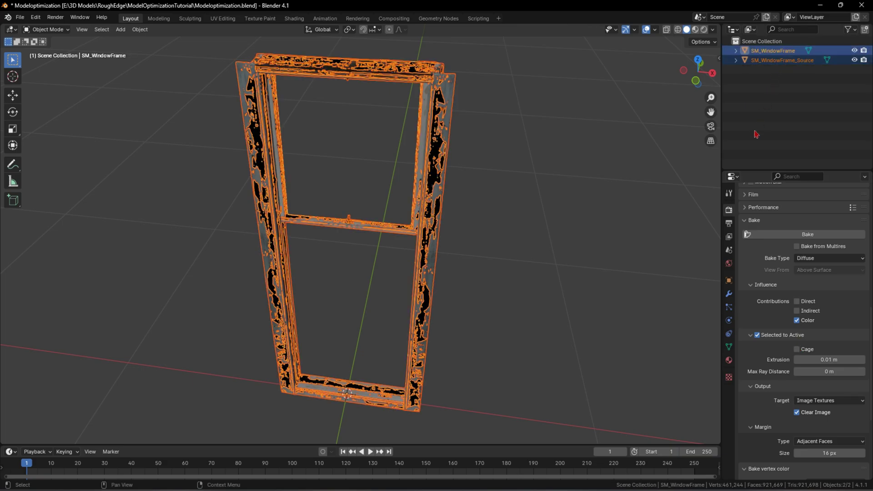
pyautogui.click(793, 237)
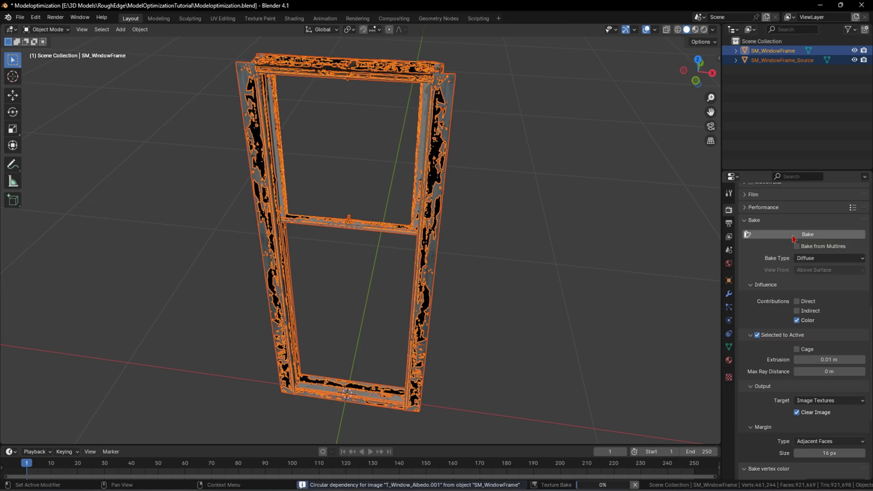
pyautogui.click(681, 254)
pyautogui.moveTo(544, 242); pyautogui.dragTo(577, 222, button='middle')
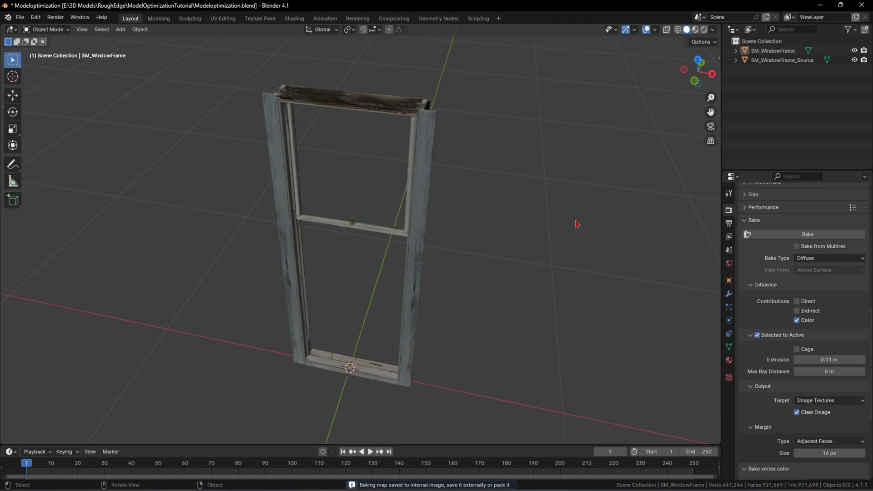
# Hide SM_WindowFrame_Source and examine the baked diffuse texture on the optimized frame.
pyautogui.click(855, 62)
pyautogui.moveTo(565, 186); pyautogui.dragTo(401, 279, button='middle')
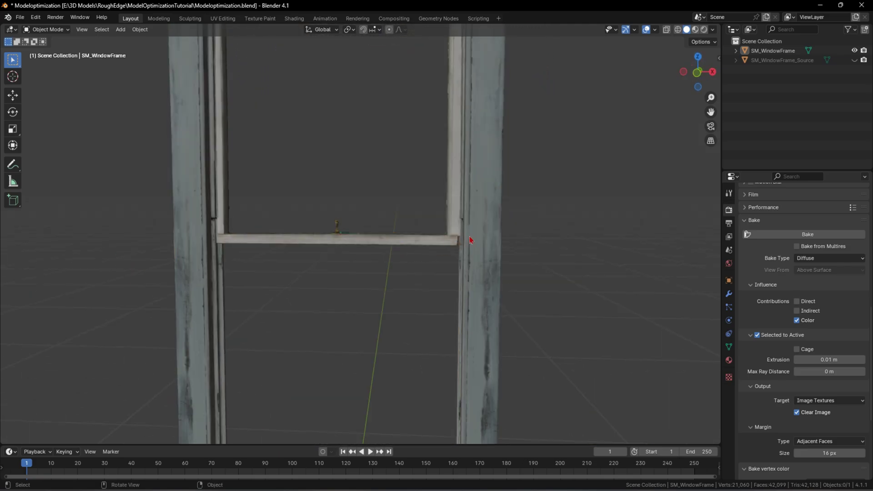
pyautogui.scroll(-4, 469, 318)
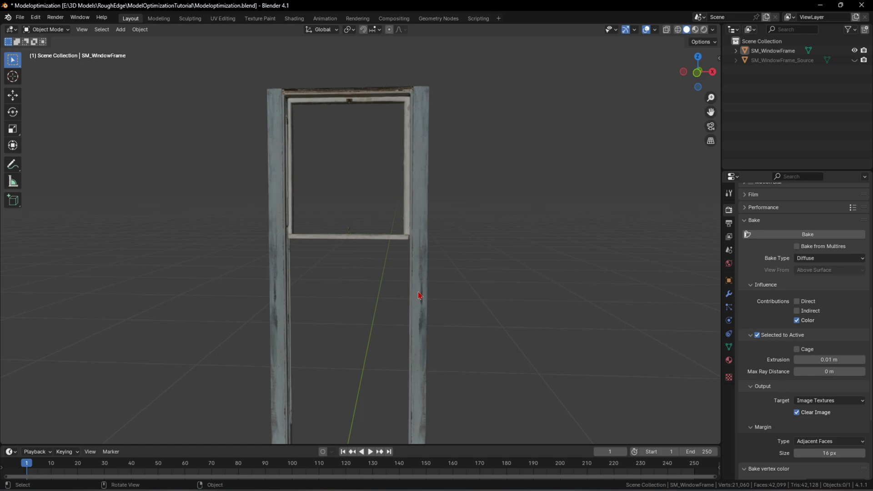
# Hide SM_WindowFrame, show and select SM_WindowFrame_Source, and deselect all of its geometry in Edit Mode before returning to Object Mode.
pyautogui.click(855, 51)
pyautogui.click(854, 60)
pyautogui.click(799, 61)
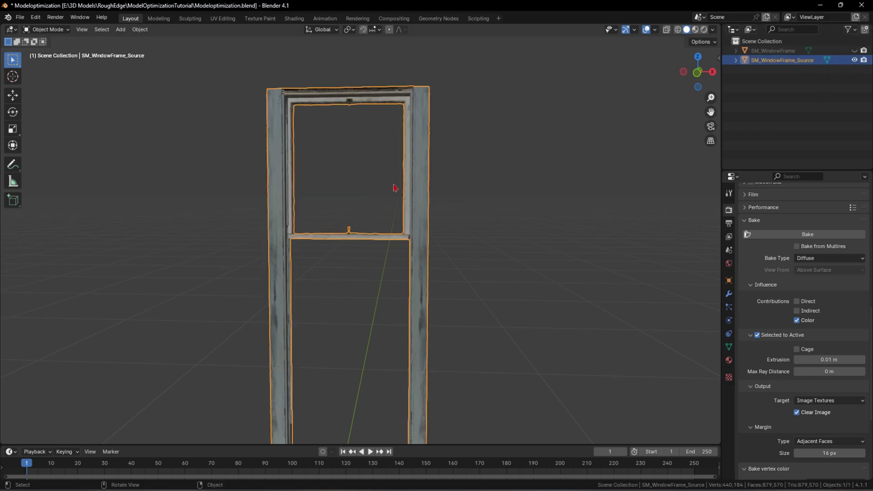
pyautogui.press('Tab')
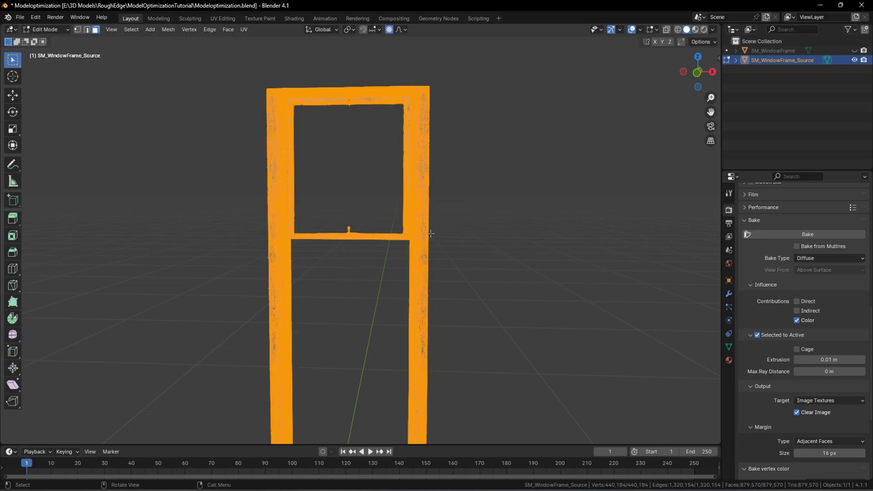
pyautogui.hotkey('alt', 'a')
pyautogui.press('Tab')
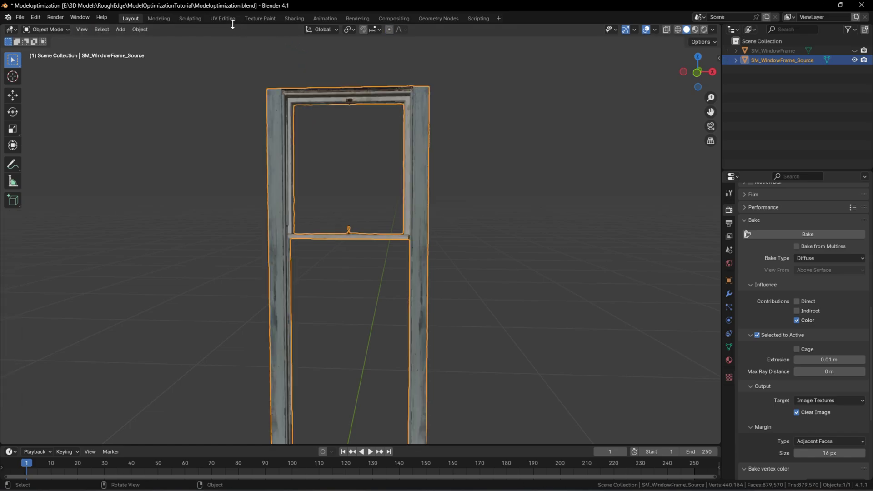
# Display the shader nodes of the MI_WindowFrameSides.006 material on SM_WindowFrame_Source.
pyautogui.click(295, 19)
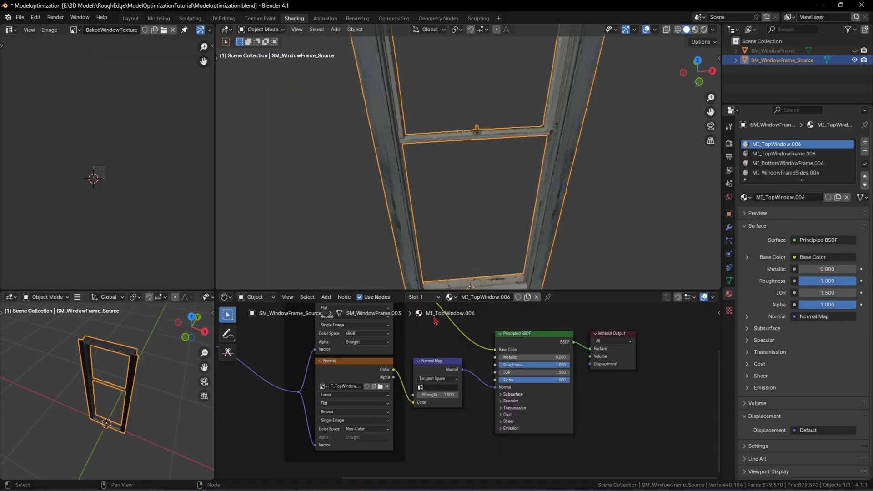
pyautogui.click(784, 173)
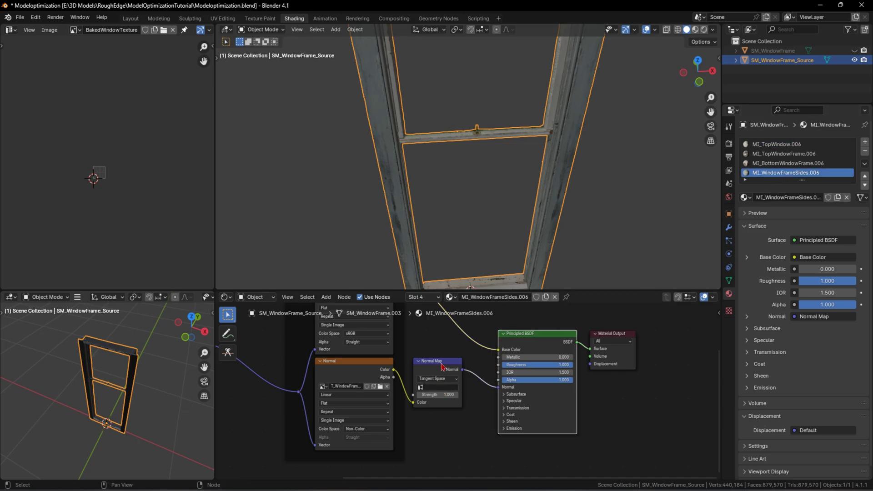
# Insert a Hue/Saturation/Value node between the Base Color texture and the Principled BSDF of MI_WindowFrameSides.006, and adjust its saturation.
pyautogui.moveTo(443, 368); pyautogui.dragTo(465, 432, button='middle')
pyautogui.click(445, 392)
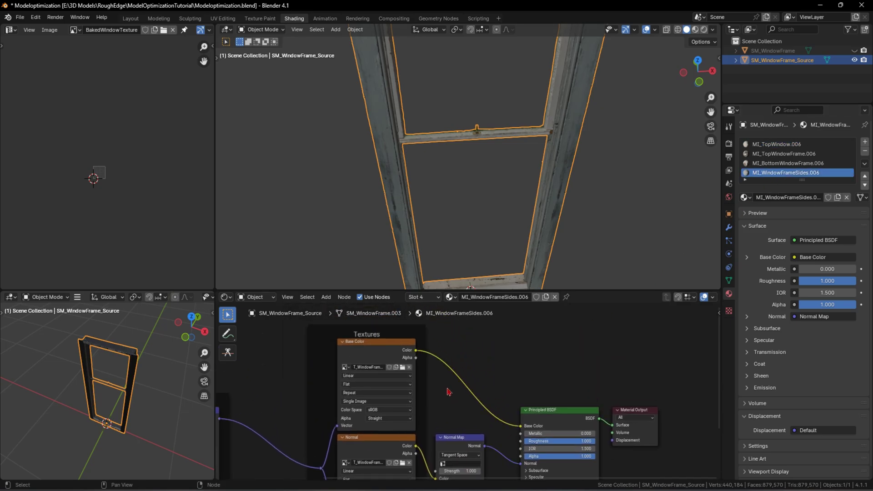
pyautogui.hotkey('shift', 'a')
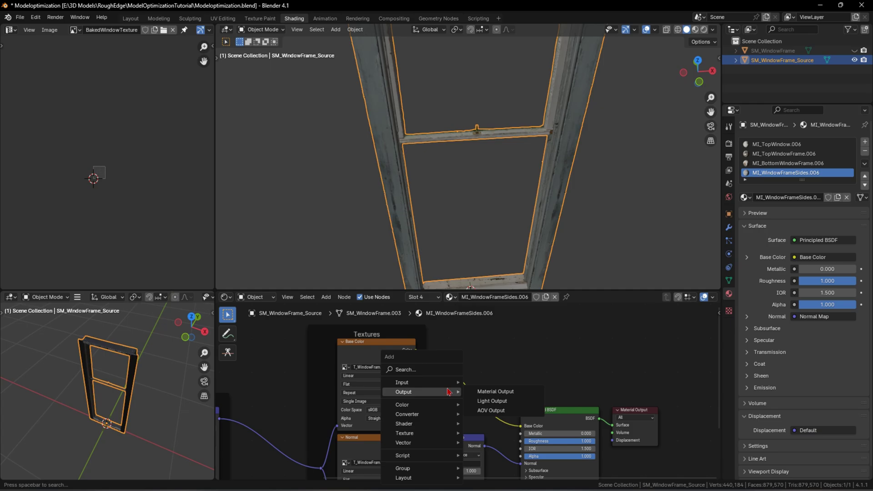
pyautogui.write('sat')
pyautogui.press('Return')
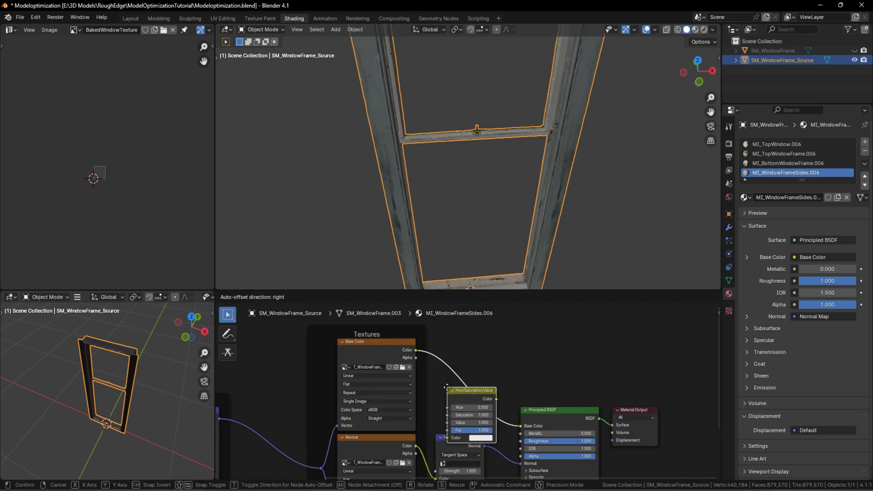
pyautogui.click(473, 363)
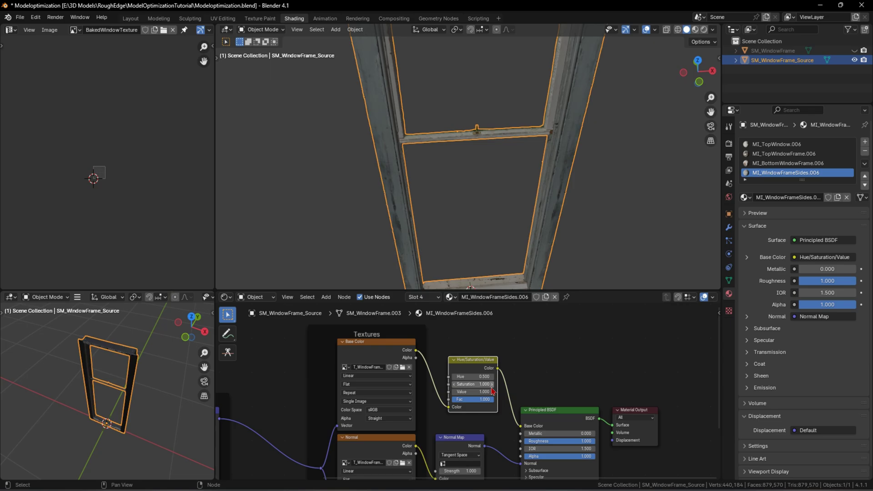
pyautogui.moveTo(473, 385); pyautogui.dragTo(496, 377)
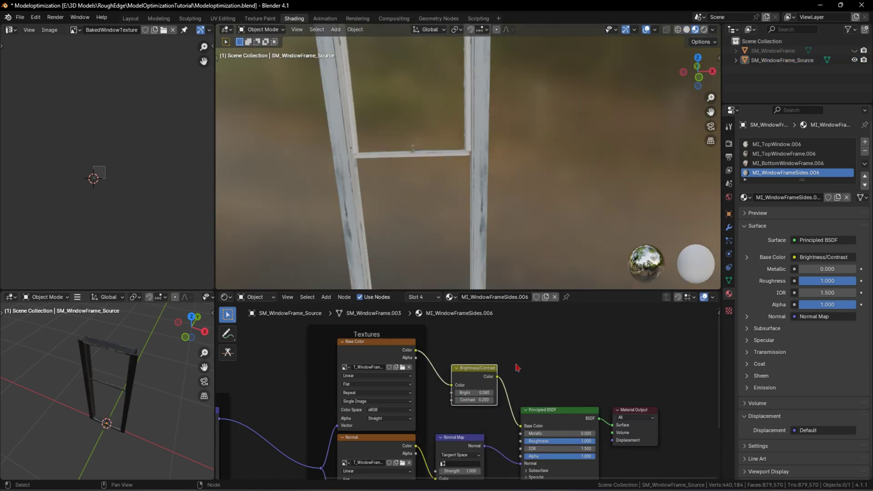
# Display the source's MI_TopWindow.006 material, and bake the diffuse color from SM_WindowFrame_Source onto SM_WindowFrame.
pyautogui.click(777, 144)
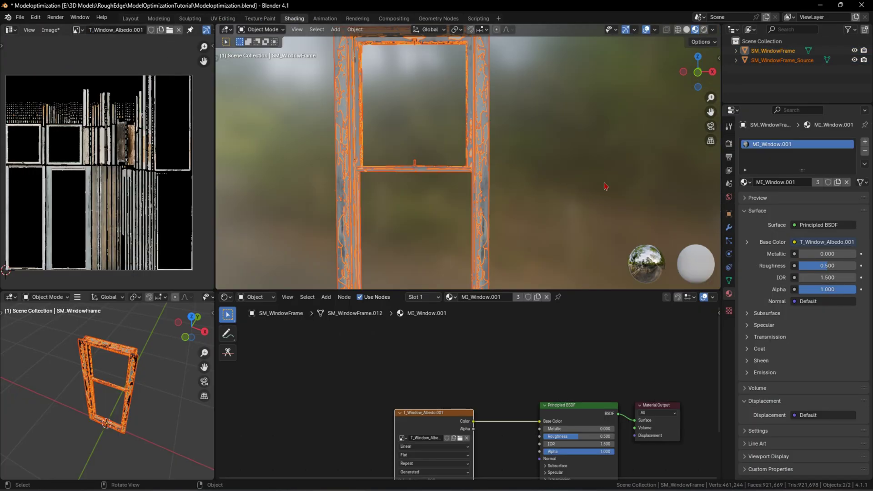
pyautogui.click(810, 371)
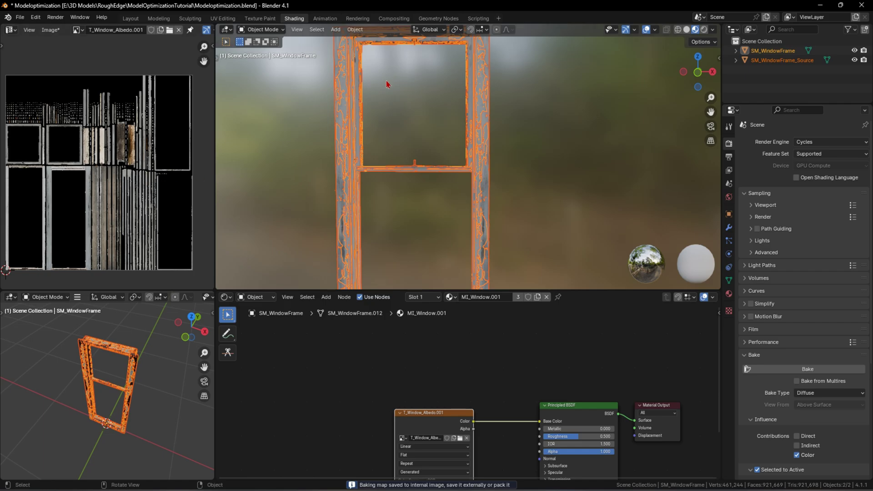
# Compare the baked SM_WindowFrame side by side with SM_WindowFrame_Source in the Layout workspace.
pyautogui.click(130, 18)
pyautogui.click(500, 160)
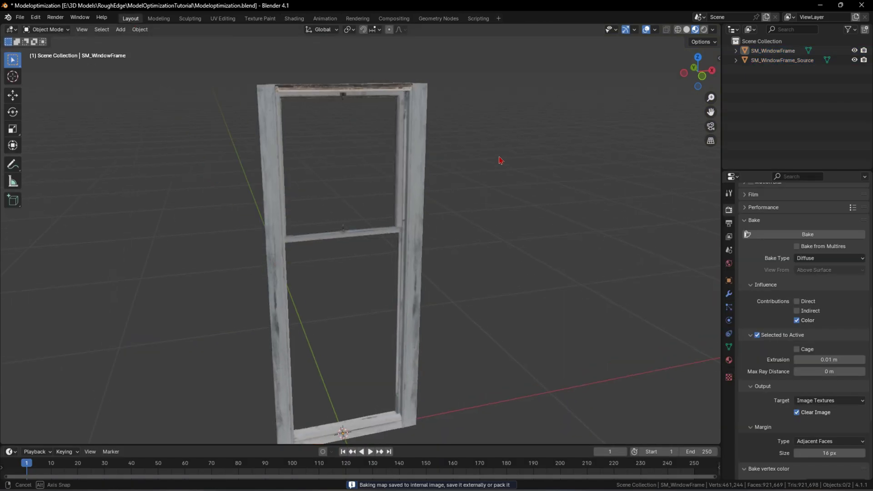
pyautogui.press('KP_1')
pyautogui.click(854, 60)
pyautogui.moveTo(569, 193); pyautogui.dragTo(322, 274, button='middle')
pyautogui.hotkey('alt', 'h')
pyautogui.click(322, 274)
pyautogui.scroll(3, 436, 217)
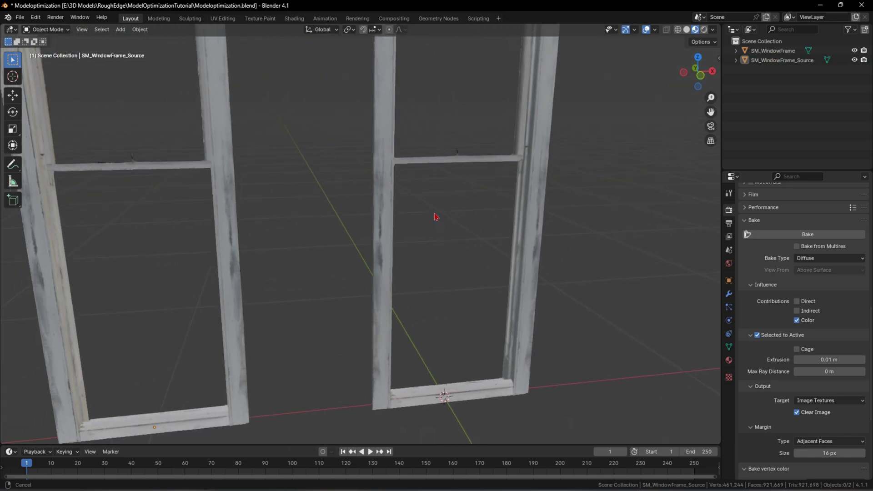
pyautogui.scroll(-6, 435, 217)
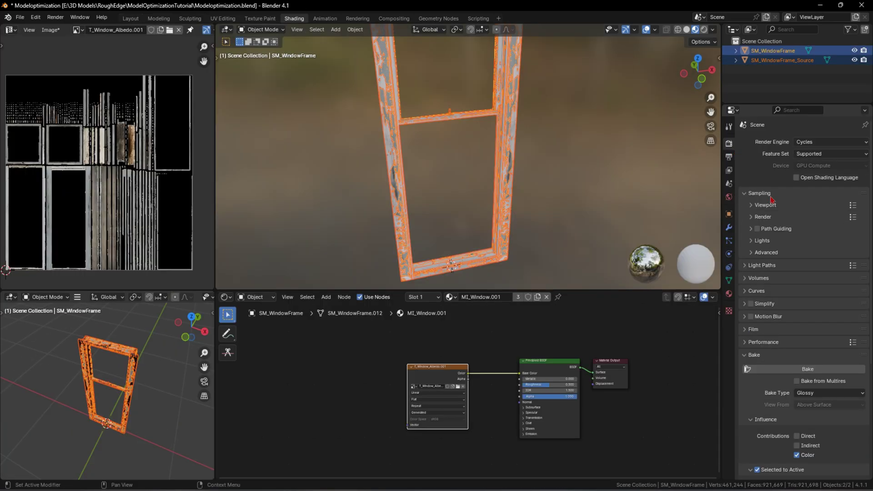
# Rebake the diffuse color from the source onto the optimized frame in the Layout workspace, and leave only SM_WindowFrame visible and selected.
pyautogui.scroll(-3, 772, 200)
pyautogui.click(131, 19)
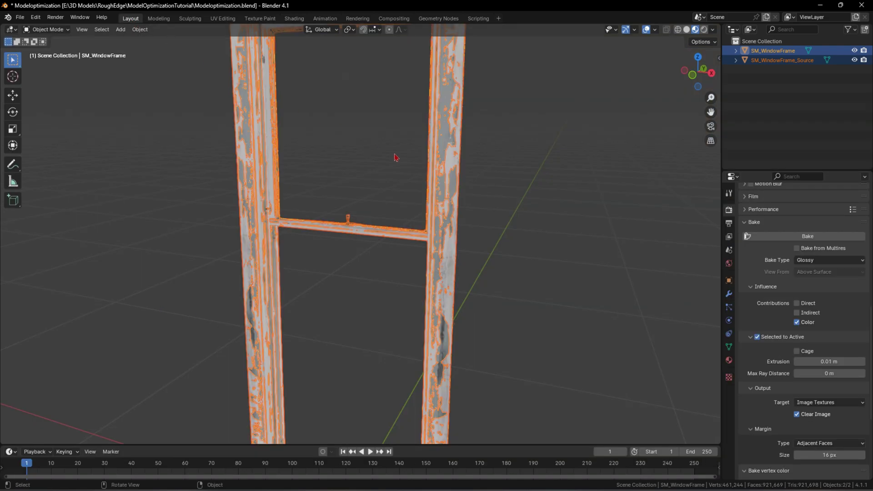
pyautogui.moveTo(395, 158); pyautogui.dragTo(502, 216, button='middle')
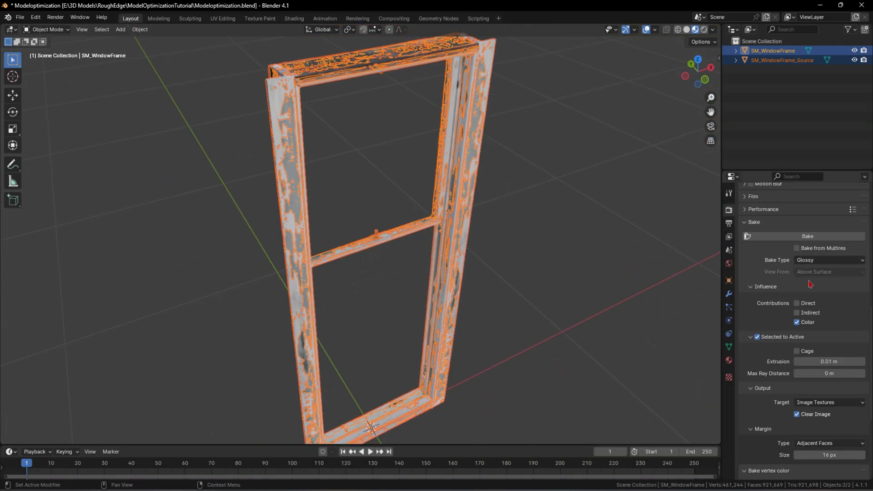
pyautogui.scroll(1, 812, 280)
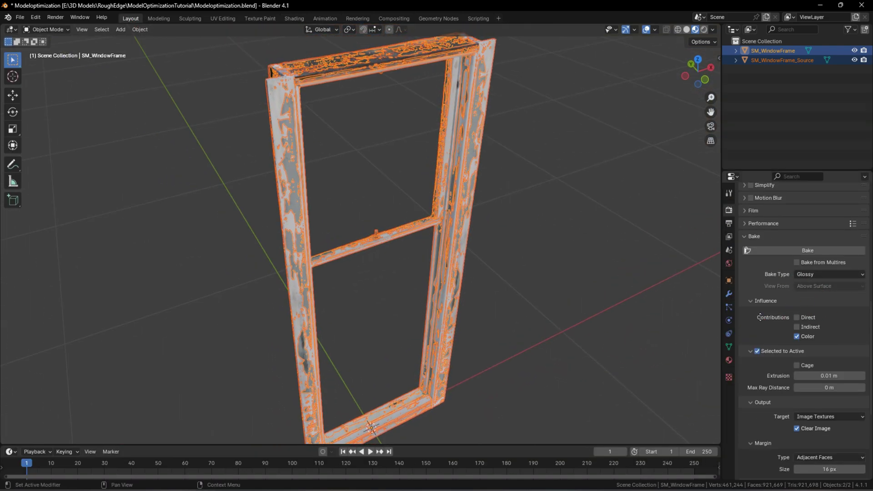
pyautogui.click(807, 252)
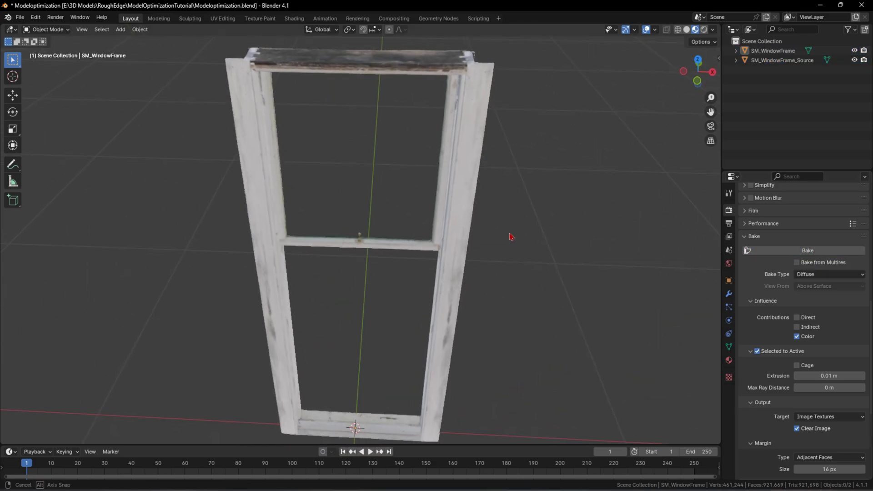
pyautogui.moveTo(532, 248); pyautogui.dragTo(515, 201, button='middle')
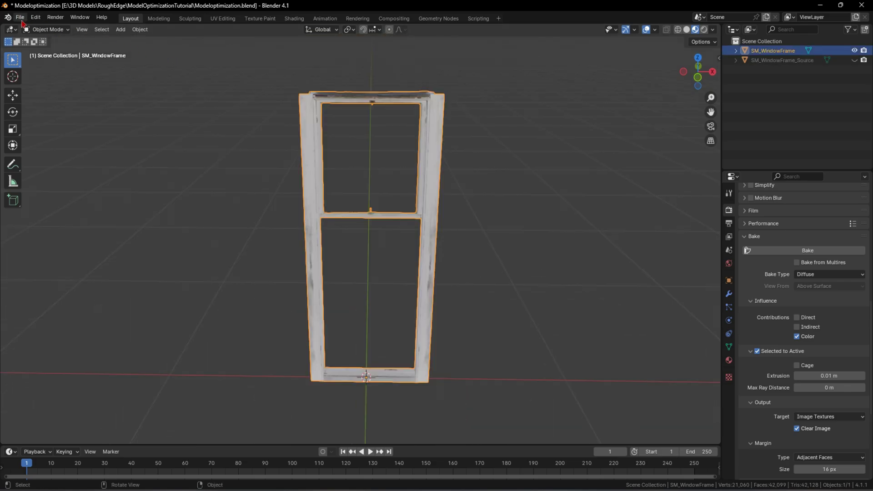
# Start an FBX export of SM_WindowFrame, choosing the existing SM_WindowFrame.FBX in the ModelOptimizationTutorial folder as the file to overwrite.
pyautogui.click(20, 17)
pyautogui.click(20, 17)
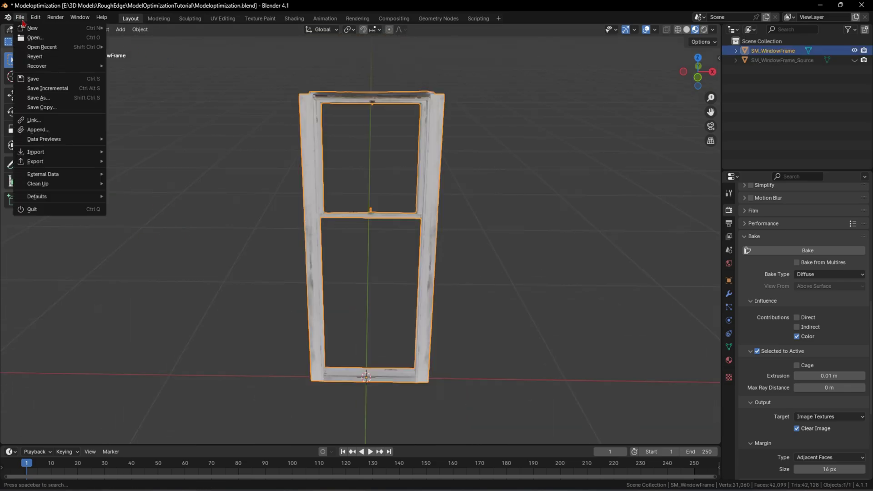
pyautogui.moveTo(37, 162)
pyautogui.click(137, 256)
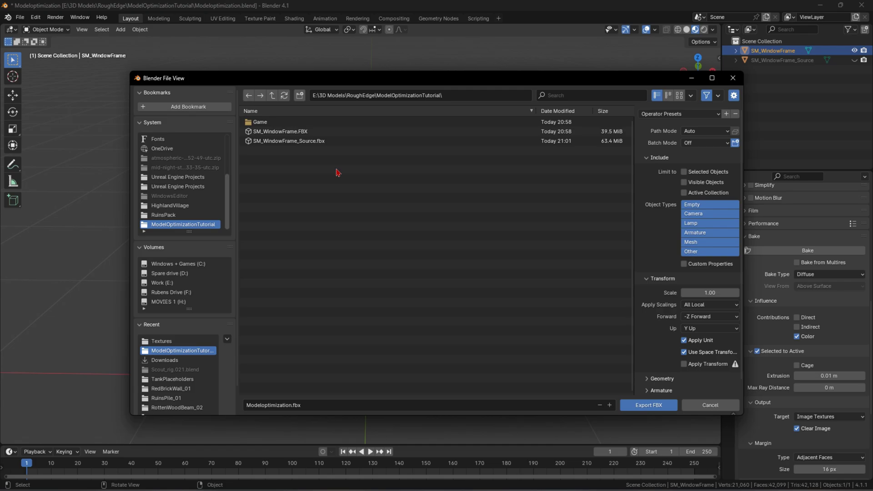
pyautogui.click(265, 133)
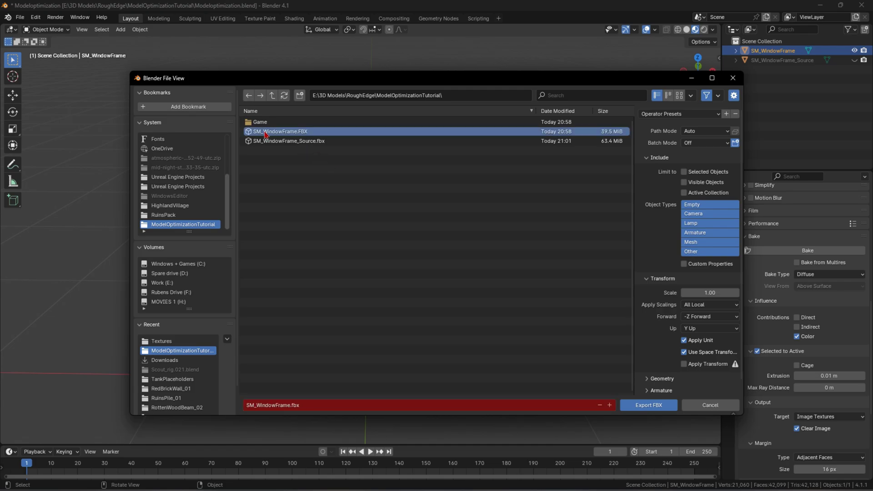
# Limit the FBX export to selected objects of type Mesh, with -X Forward, Z Up and Apply Transform enabled.
pyautogui.click(684, 173)
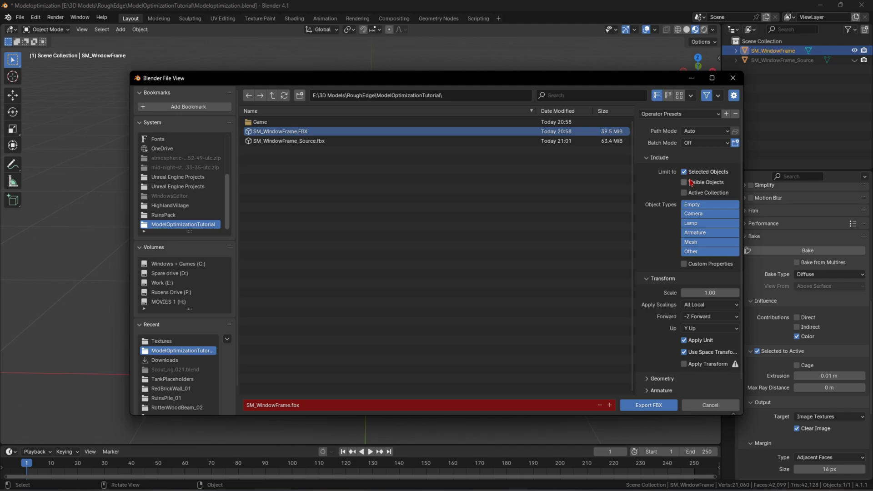
pyautogui.click(706, 244)
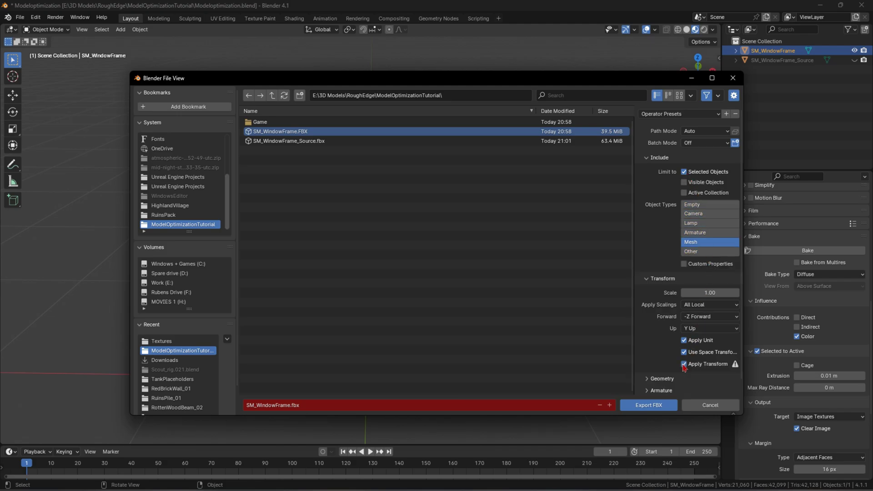
pyautogui.click(702, 329)
pyautogui.click(700, 362)
# Set the export's geometry smoothing to Face and export the FBX file.
pyautogui.scroll(-1, 653, 273)
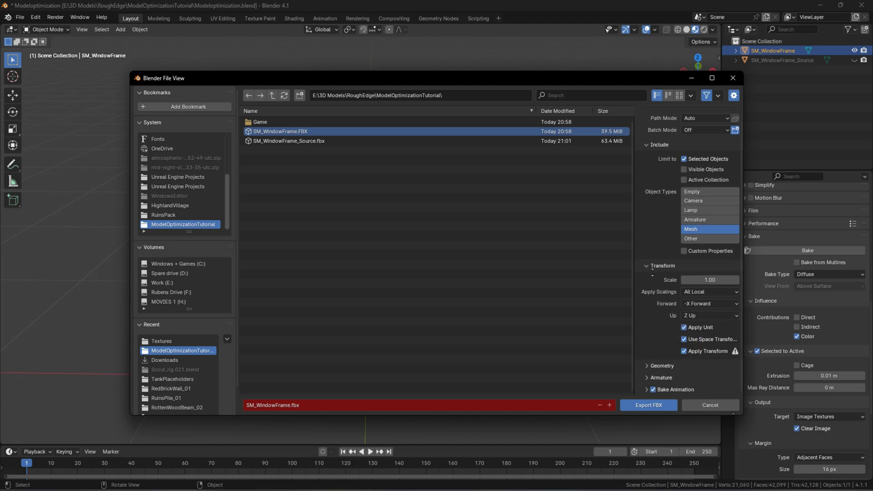
pyautogui.click(662, 365)
pyautogui.scroll(-5, 700, 319)
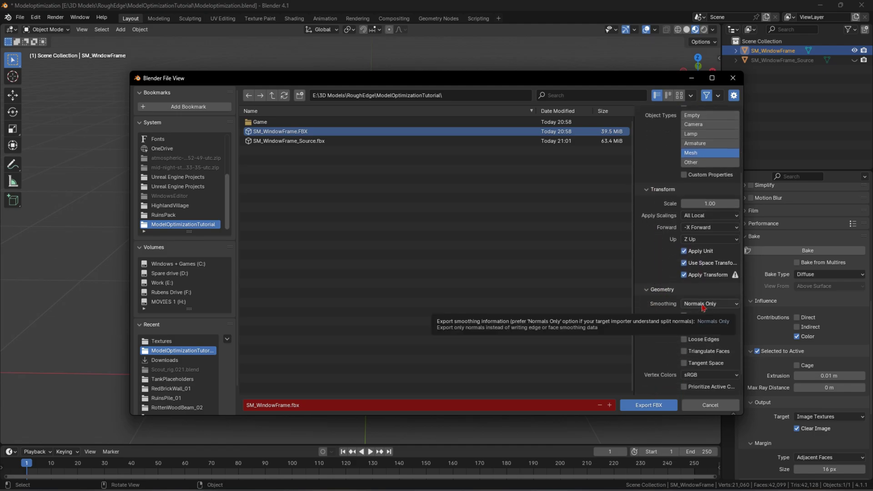
pyautogui.click(703, 306)
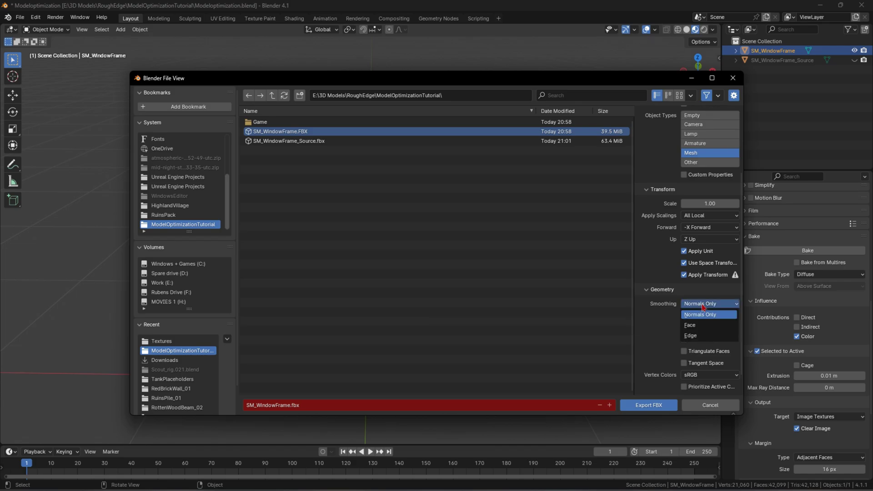
pyautogui.click(700, 327)
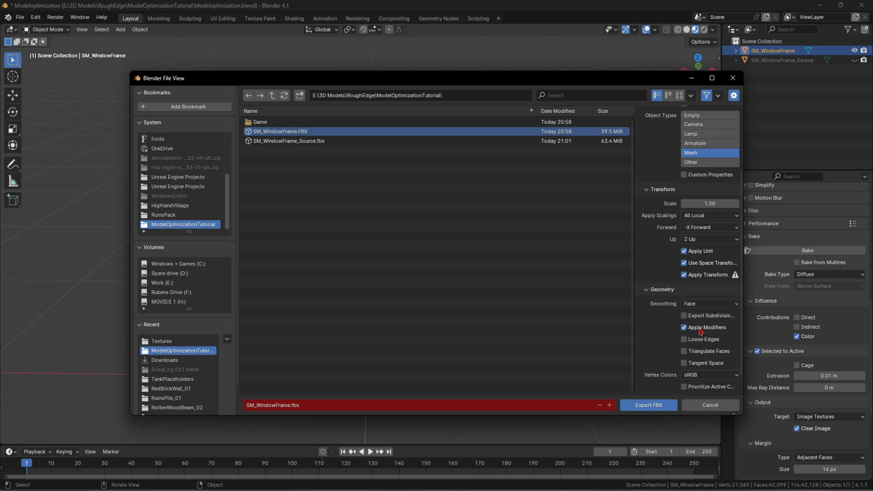
pyautogui.click(649, 405)
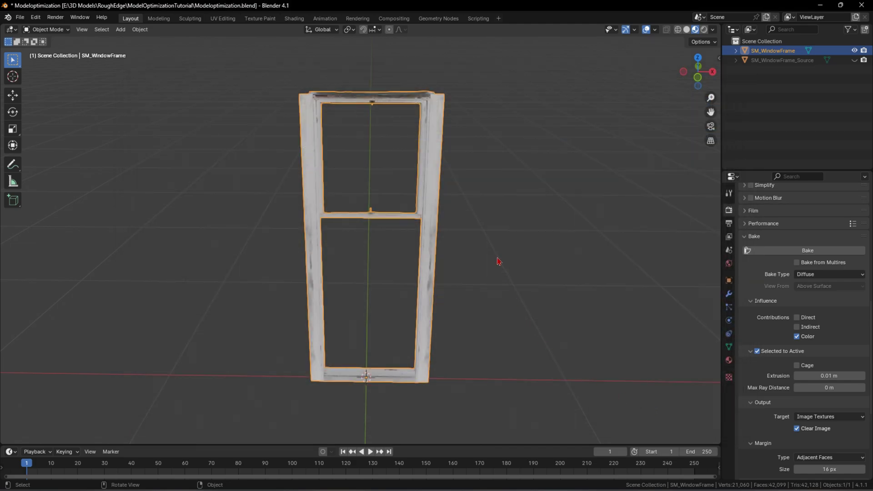
# Switch to the Shading workspace and set the area showing the baked T_Window_Albedo.001 image to the UV Editor.
pyautogui.click(294, 18)
pyautogui.click(11, 30)
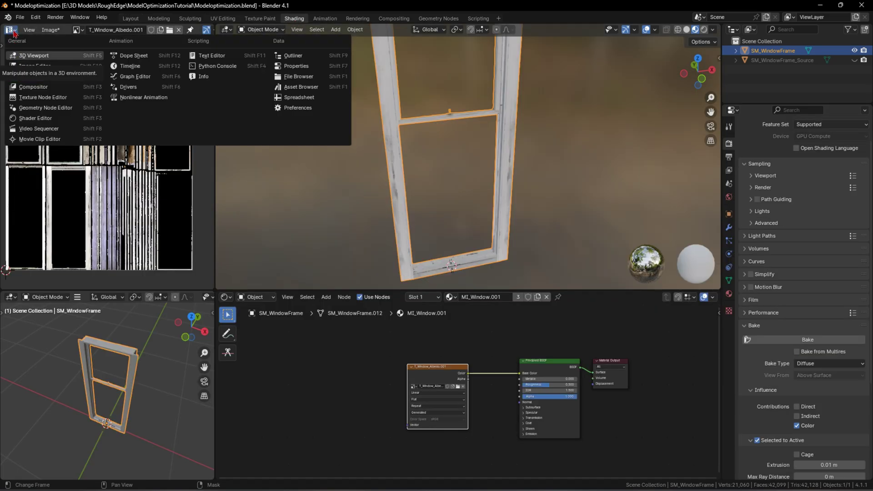
pyautogui.click(14, 33)
pyautogui.click(225, 30)
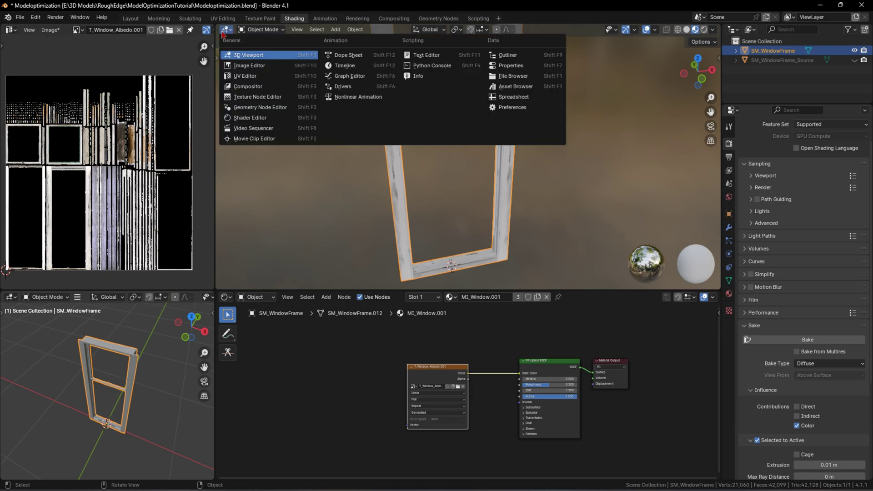
pyautogui.click(11, 30)
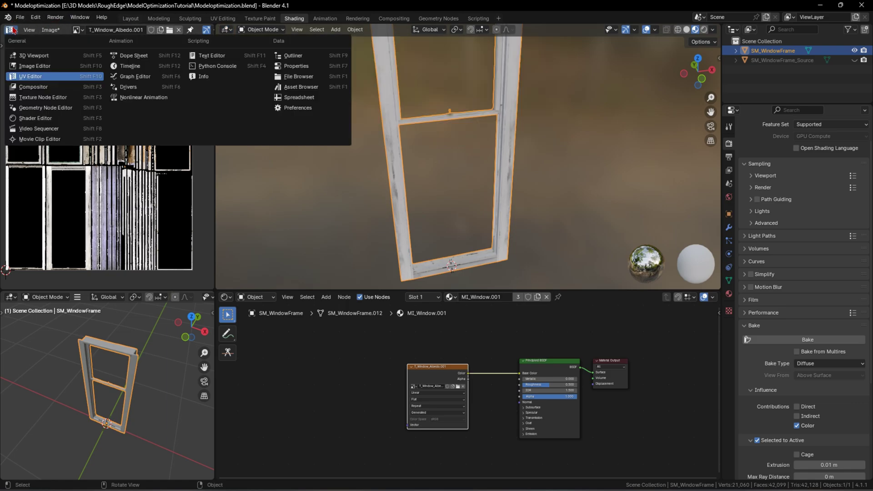
pyautogui.click(40, 78)
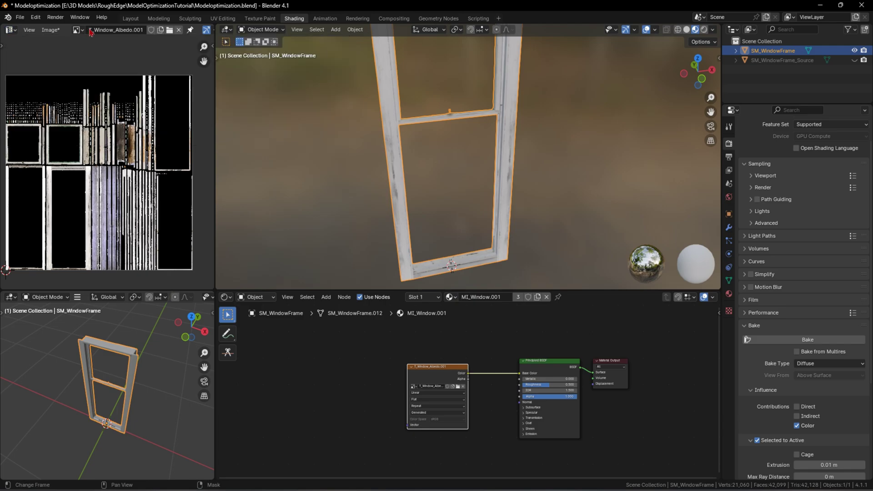
# Save the baked albedo image as T_Window_Albedo.png in PNG format with 0% compression in the ModelOptimizationTutorial folder.
pyautogui.click(50, 30)
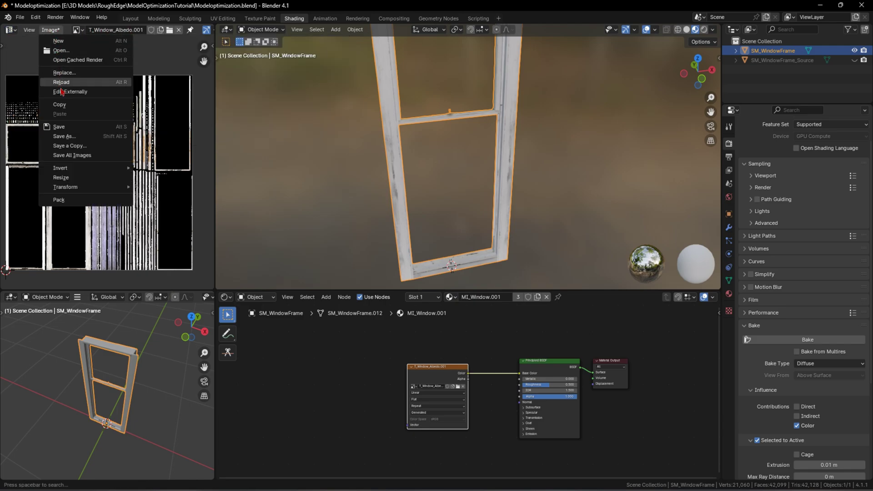
pyautogui.click(64, 137)
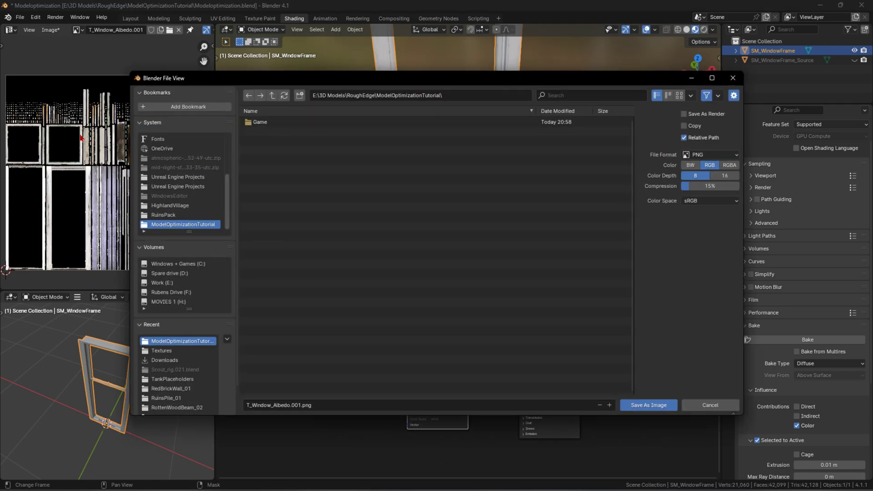
pyautogui.moveTo(710, 186); pyautogui.dragTo(682, 186)
pyautogui.click(711, 155)
pyautogui.click(634, 199)
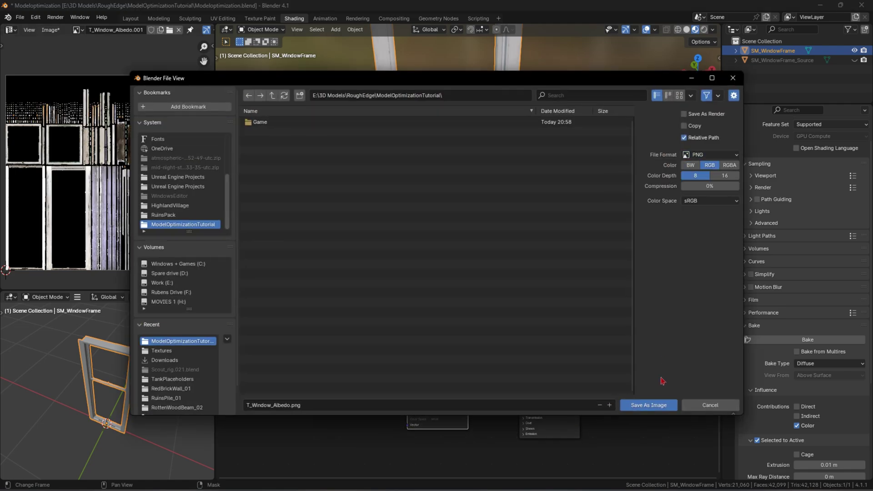
pyautogui.click(639, 411)
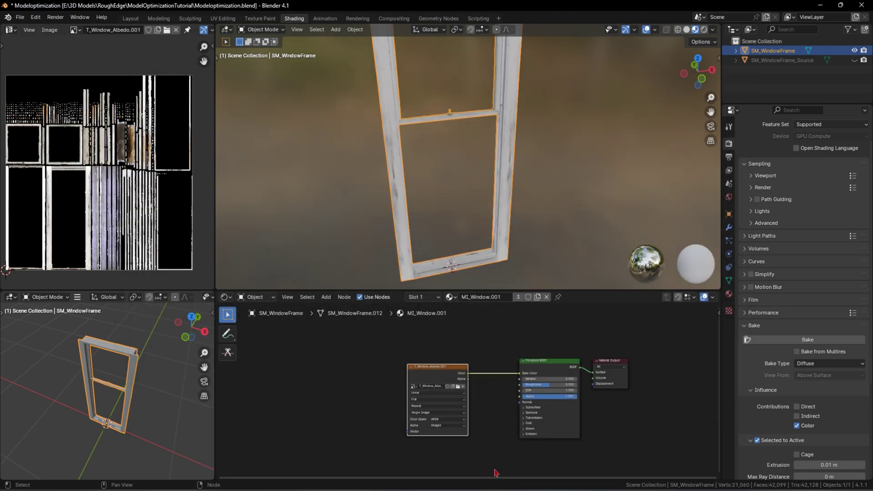
# Switch to File Explorer and copy the ModelOptimizationTutorial folder path, moving the window aside.
pyautogui.click(462, 454)
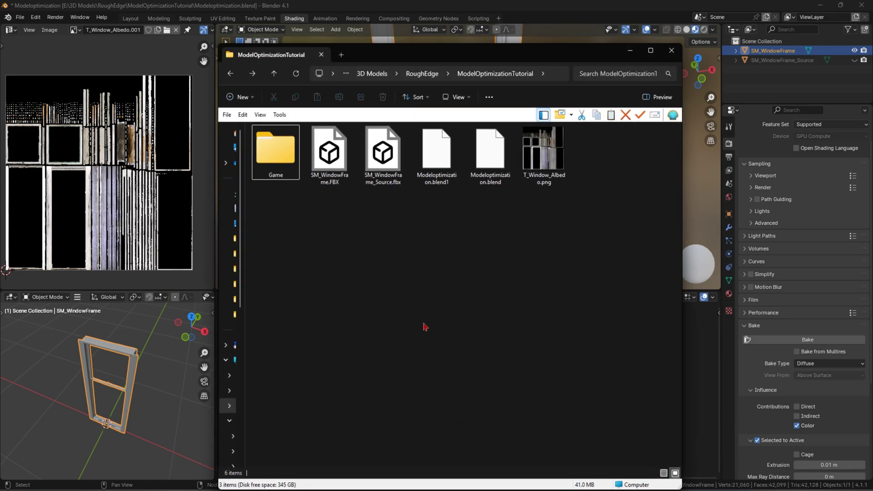
pyautogui.click(552, 73)
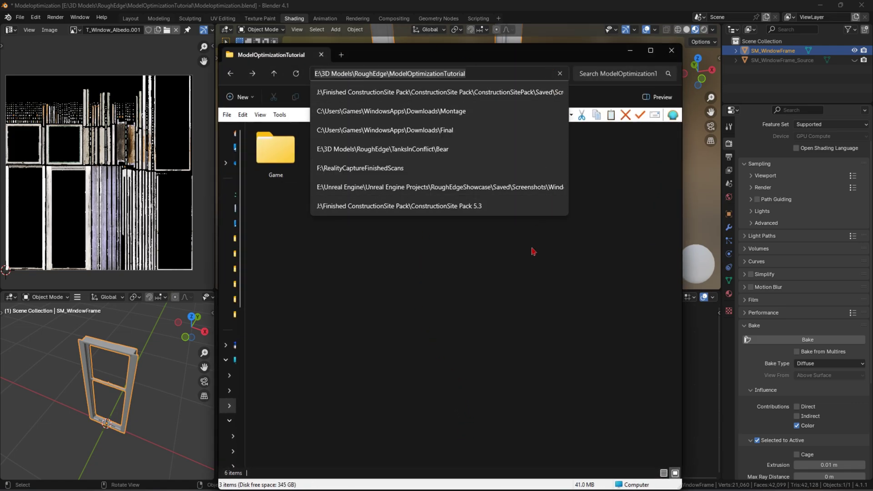
pyautogui.click(509, 304)
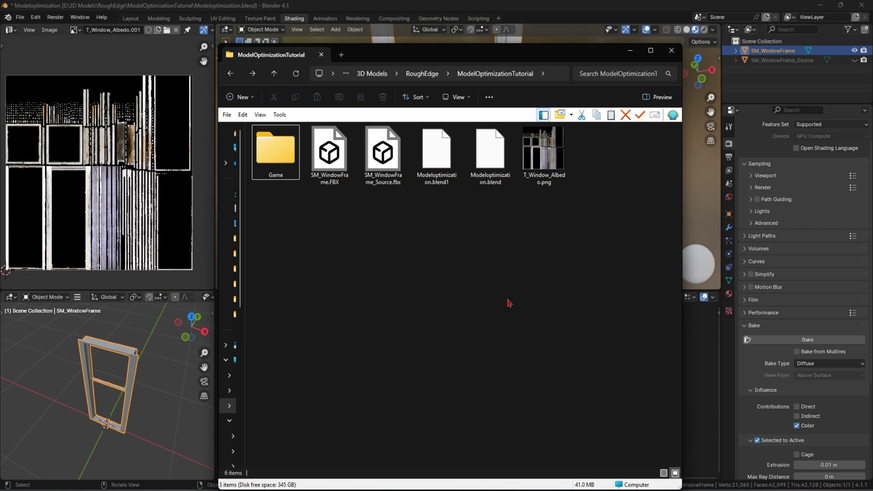
pyautogui.moveTo(530, 56); pyautogui.dragTo(528, 33)
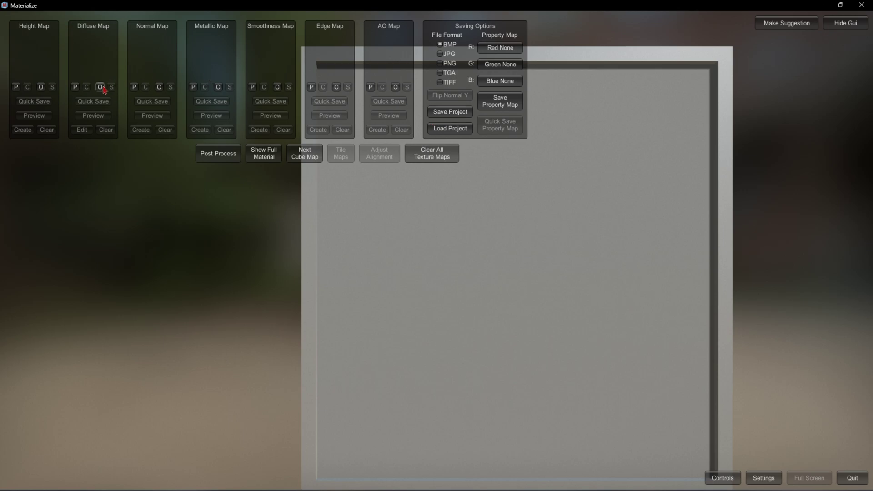
# In Materialize, load T_Window_Albedo.png from the ModelOptimizationTutorial folder as the diffuse map.
pyautogui.click(100, 87)
pyautogui.click(192, 402)
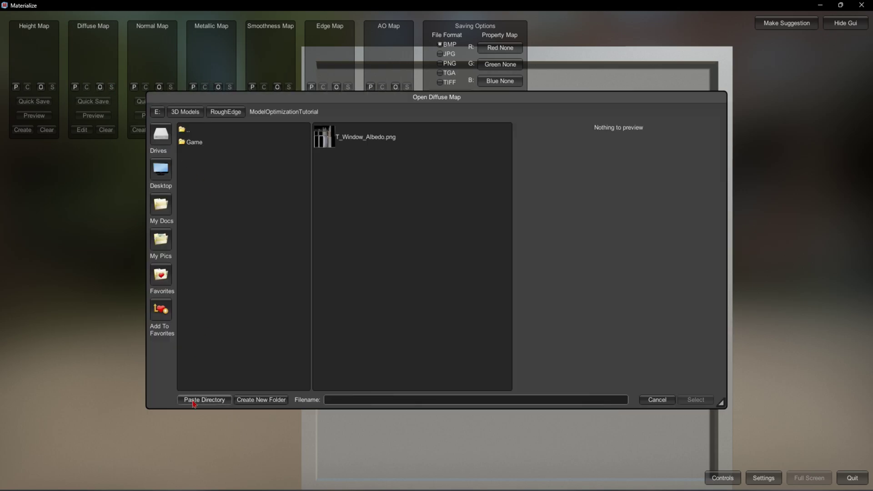
pyautogui.click(409, 137)
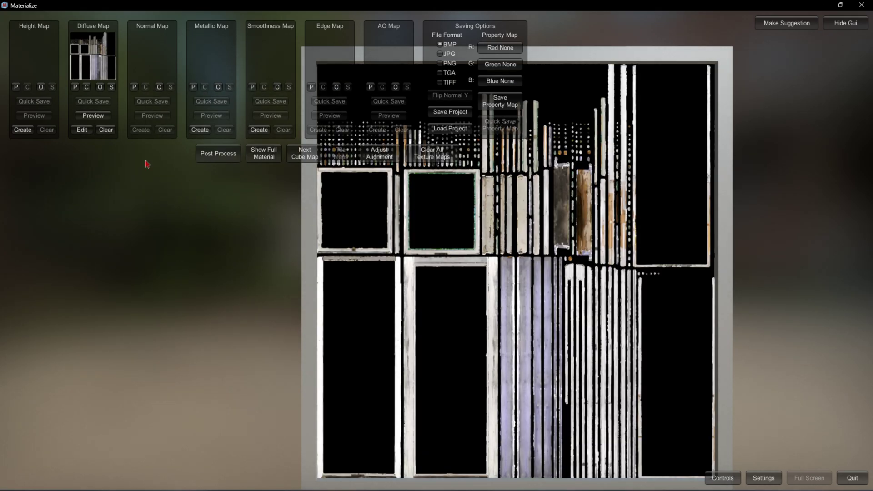
# Generate a height map from the original diffuse and derive a normal map from it using the Mids preset.
pyautogui.click(22, 130)
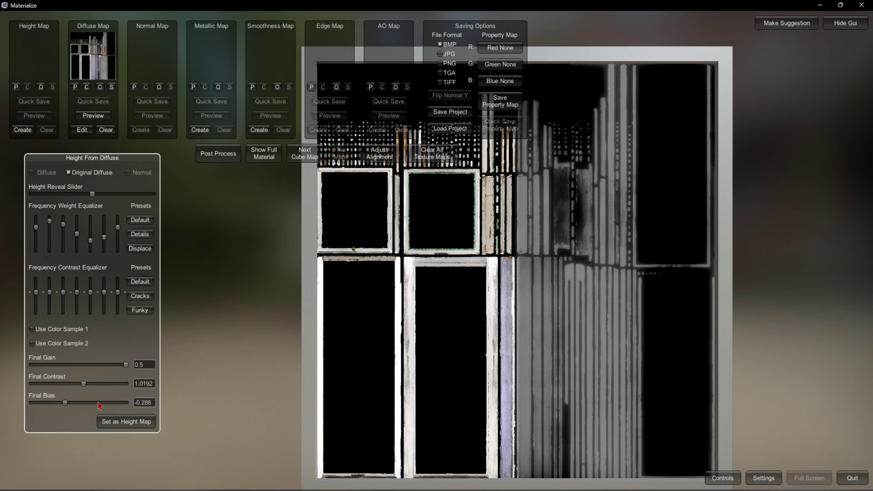
pyautogui.click(126, 421)
pyautogui.click(150, 133)
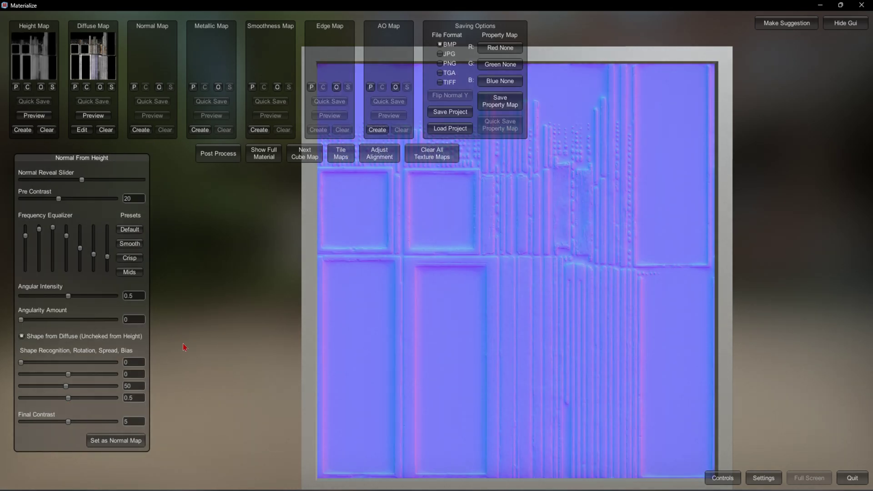
pyautogui.click(130, 272)
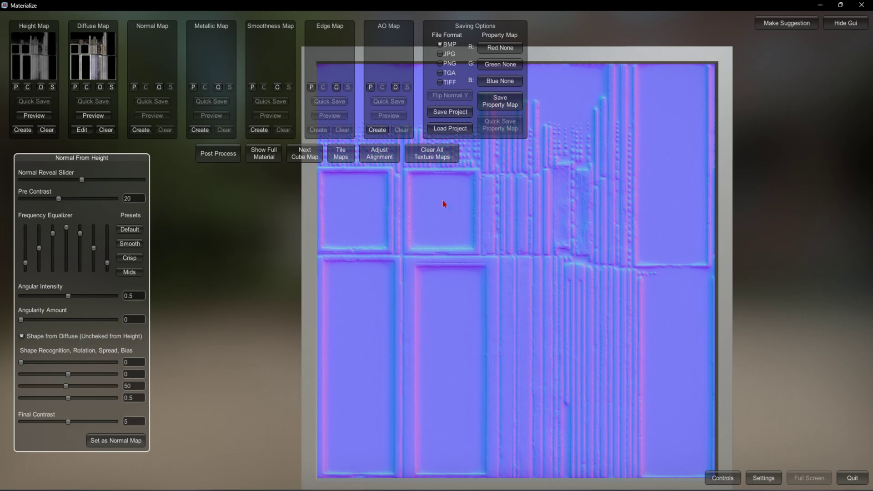
pyautogui.click(115, 442)
# Save the normal map in JPG format as T_Window_Normal in the ModelOptimizationTutorial folder.
pyautogui.click(439, 53)
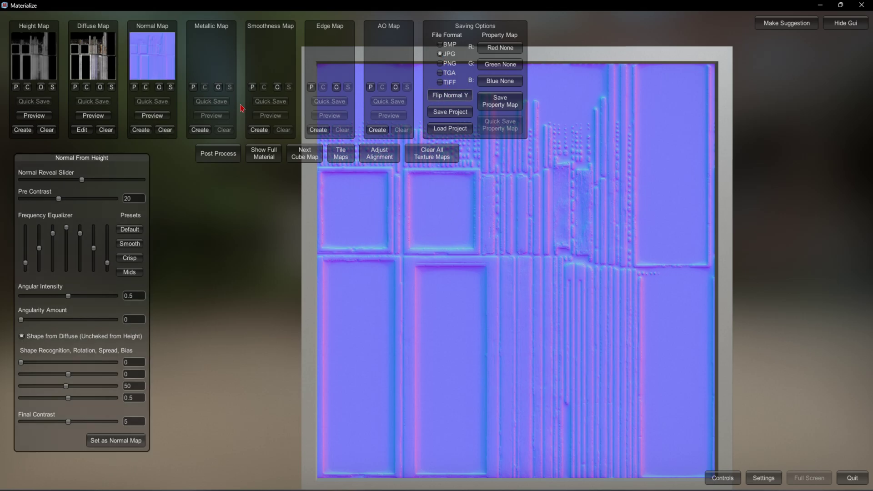
pyautogui.click(171, 87)
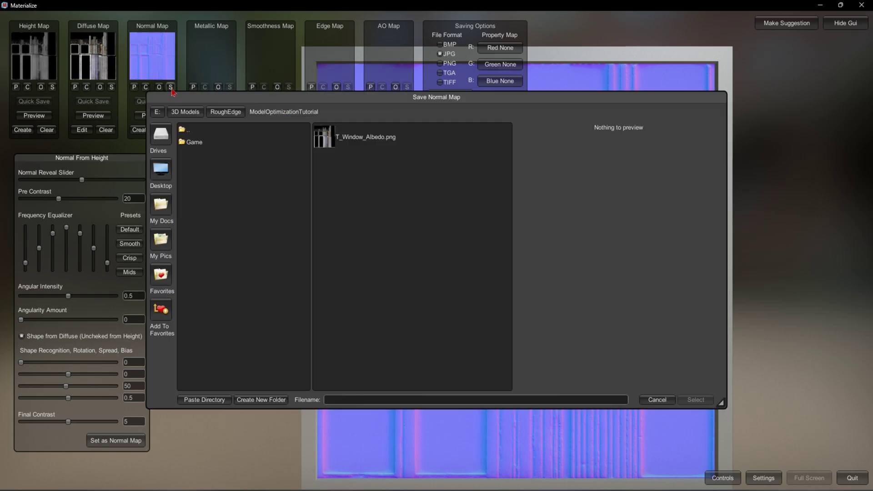
pyautogui.click(389, 138)
pyautogui.click(375, 400)
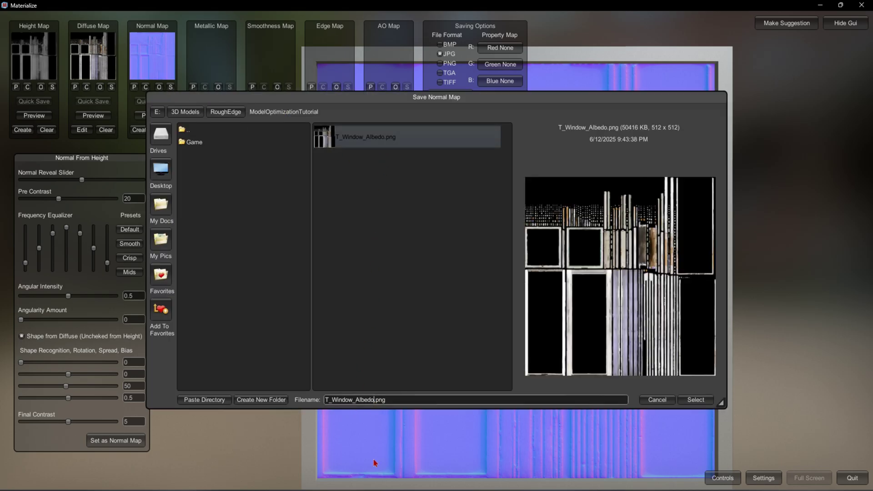
pyautogui.press('BackSpace')
pyautogui.press('BackSpace')
pyautogui.press('BackSpace')
pyautogui.press('BackSpace')
pyautogui.press('BackSpace')
pyautogui.press('BackSpace')
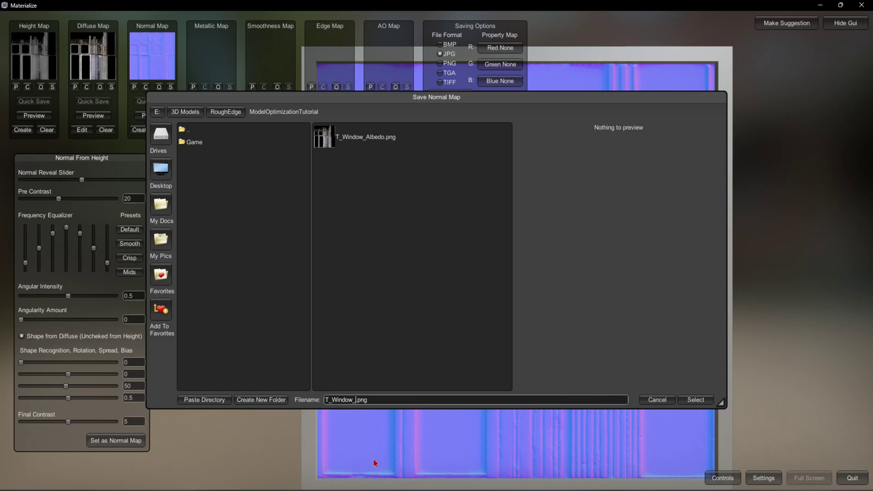
pyautogui.write('Normal')
pyautogui.click(692, 401)
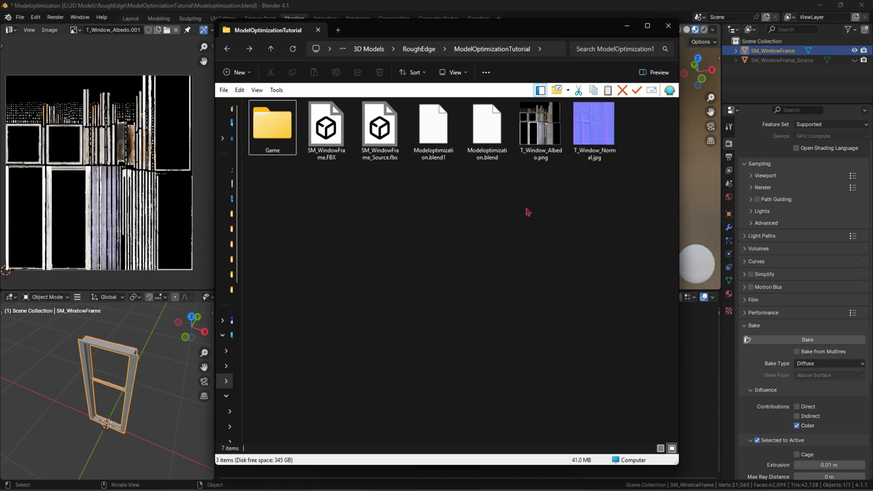
# Switch to File Explorer and select both T_Window_Albedo.png and T_Window_Normal.jpg for import.
pyautogui.click(535, 139)
pyautogui.keyDown('ctrl'); pyautogui.click(594, 130); pyautogui.keyUp('ctrl')
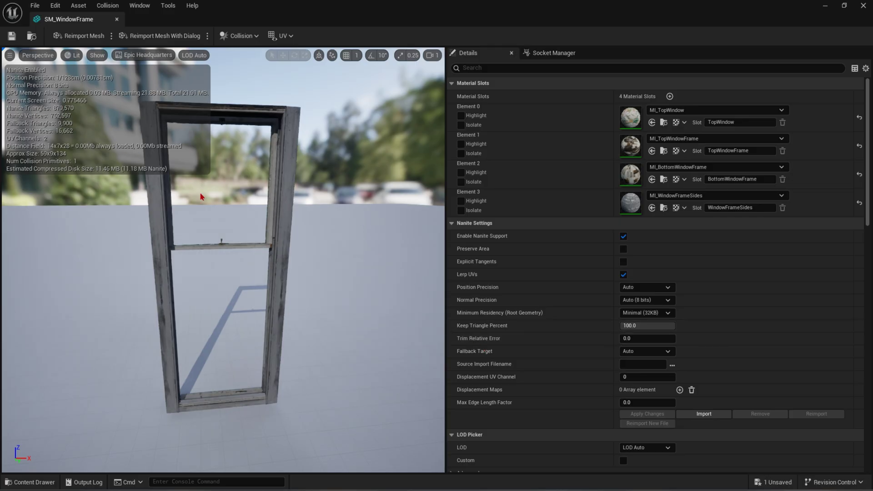
# Switch to Unreal Editor and reimport the SM_WindowFrame mesh with SM_WindowFrame.FBX from the ModelOptimizationTutorial folder as its new source file.
pyautogui.moveTo(304, 250); pyautogui.dragTo(293, 244)
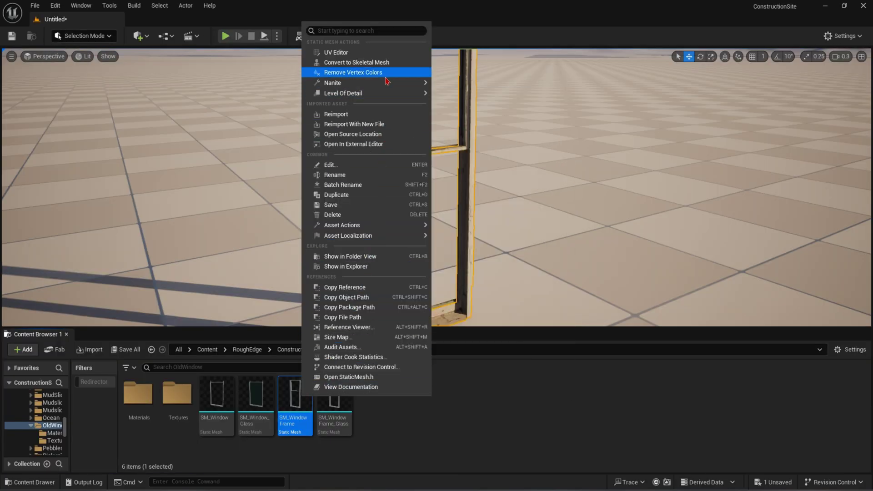
pyautogui.click(379, 128)
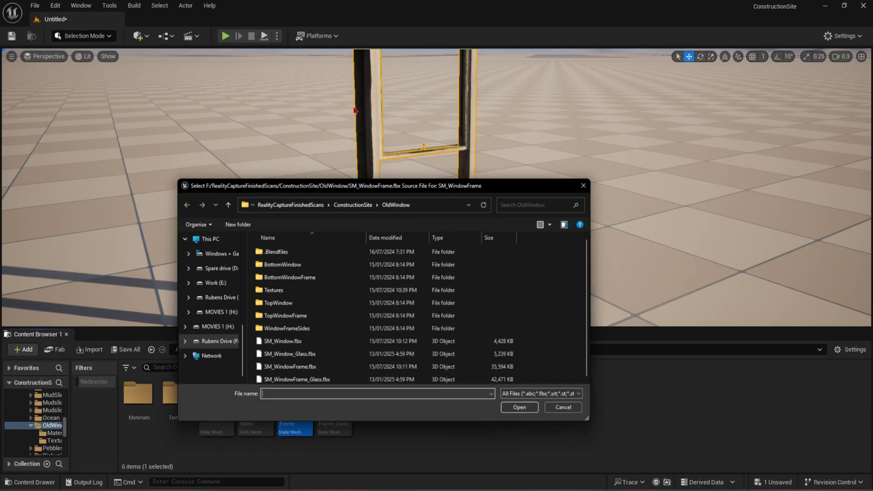
pyautogui.press('Return')
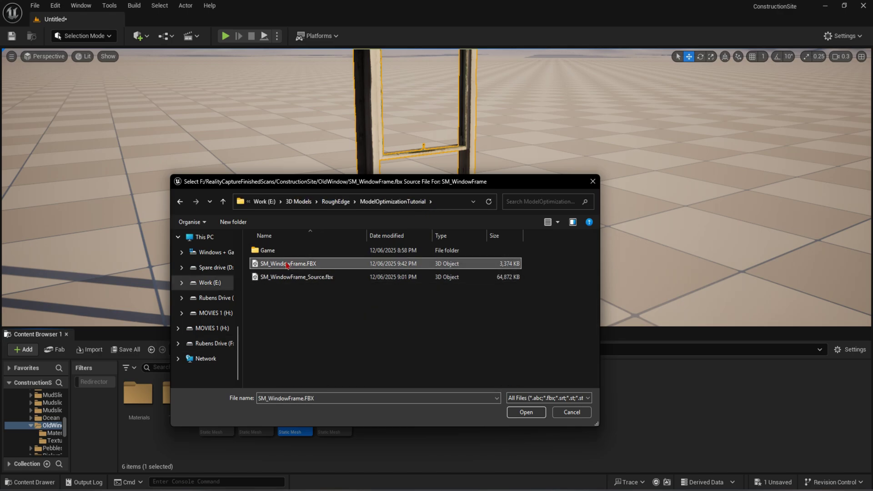
pyautogui.click(509, 411)
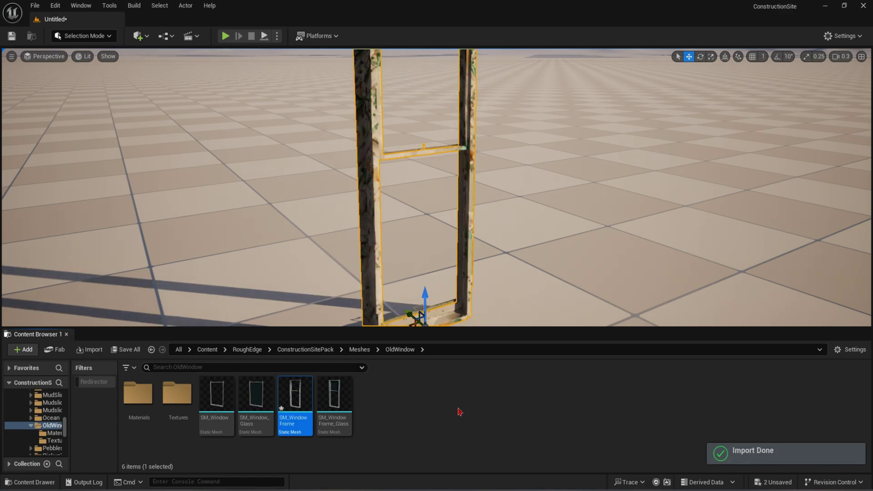
# Open the reimported SM_WindowFrame mesh and reset its Element 0 material to the default WorldGridMaterial.
pyautogui.moveTo(460, 270)
pyautogui.mouseDown(button='right')
pyautogui.moveTo(477, 271)
pyautogui.moveTo(460, 270)
pyautogui.mouseUp(button='right')
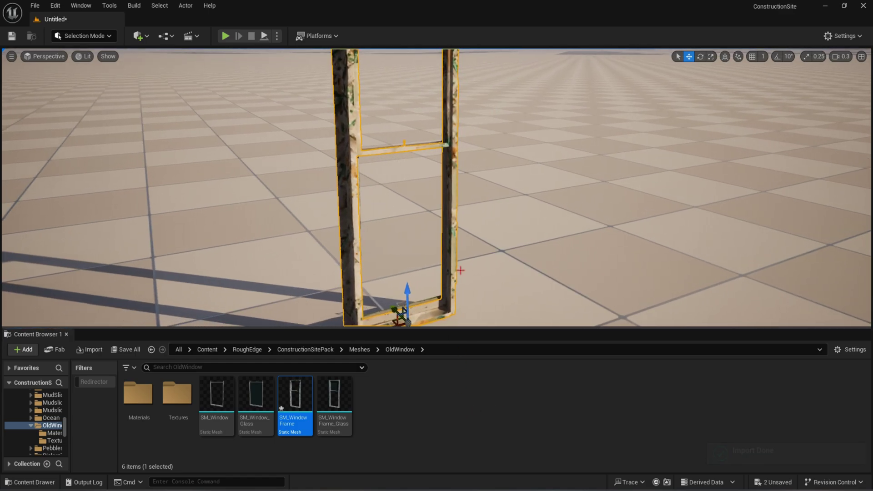
pyautogui.doubleClick(293, 412)
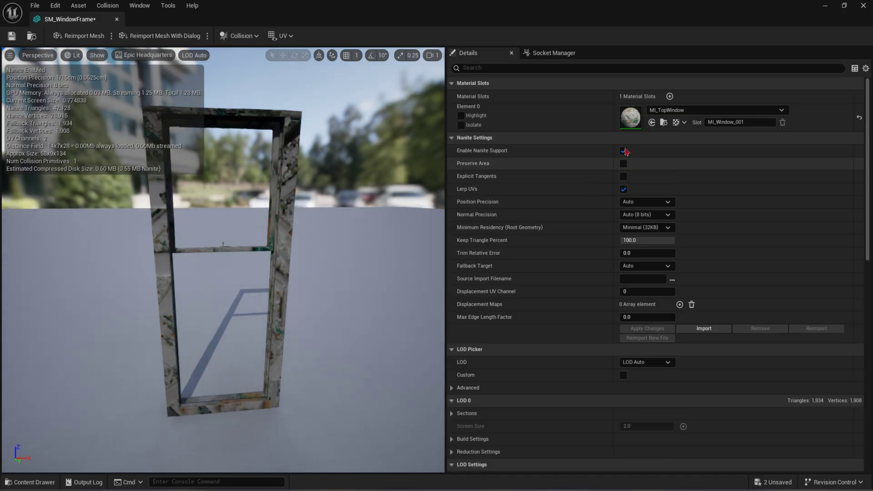
pyautogui.click(857, 117)
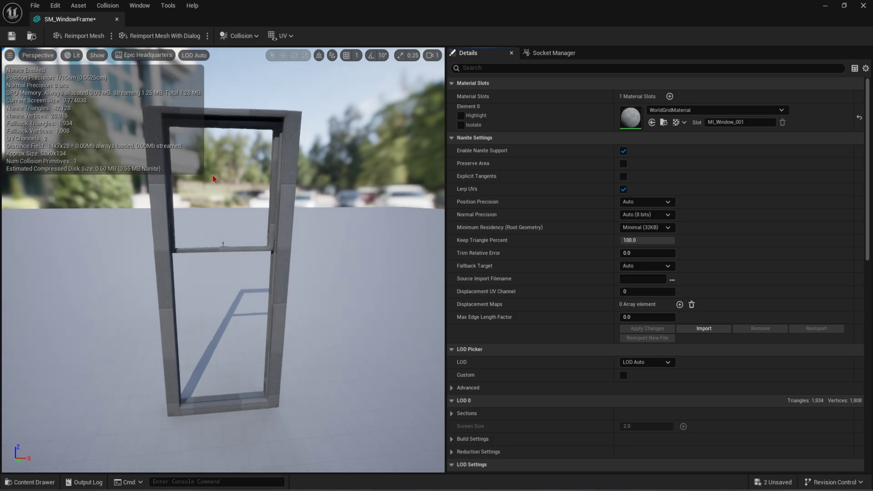
pyautogui.moveTo(257, 221)
pyautogui.mouseDown()
pyautogui.moveTo(273, 223)
pyautogui.moveTo(258, 221)
pyautogui.mouseUp()
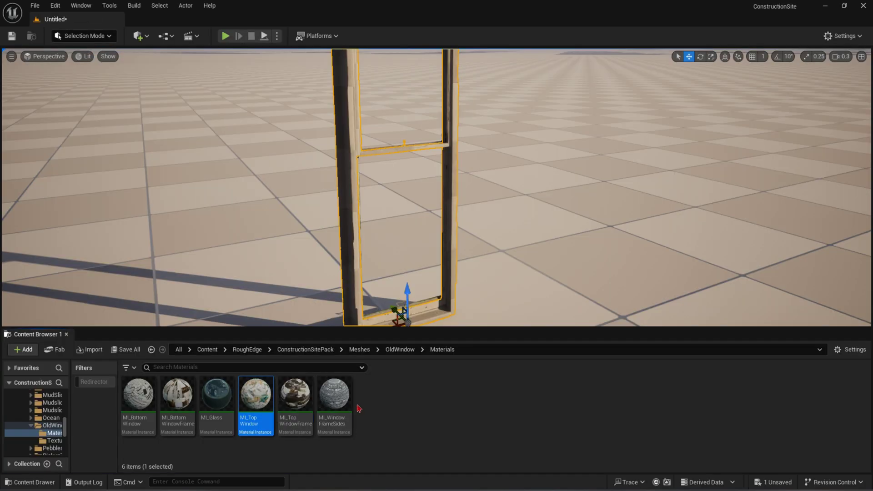
# Copy the MI_TopWindow material instance into the OldWindow folder and name the copy MI_Window.
pyautogui.hotkey('ctrl', 'c')
pyautogui.hotkey('alt', 'Left')
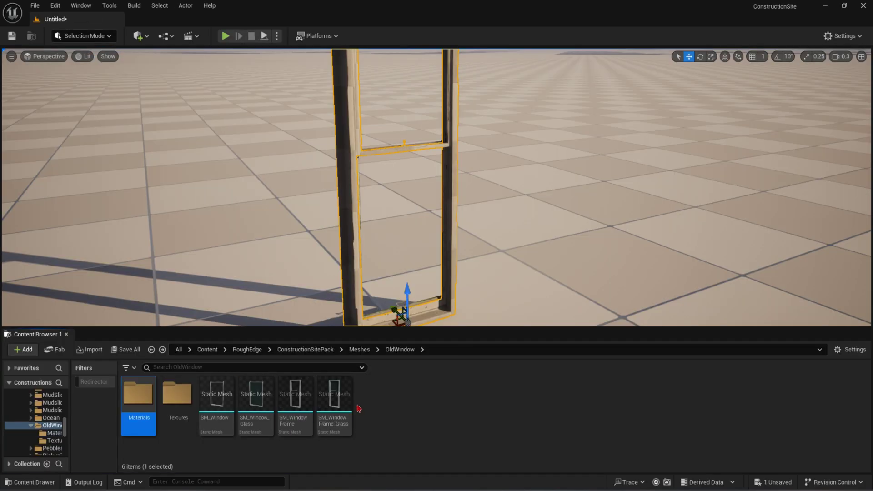
pyautogui.hotkey('ctrl', 'v')
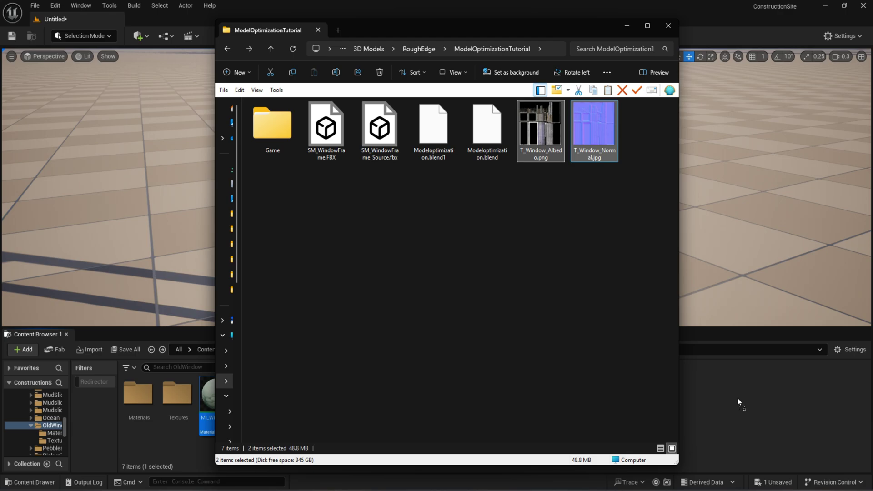
# Import T_Window_Albedo and T_Window_Normal into the OldWindow folder, assign them as MI_Window's Albedo and Normal textures, and save the instance.
pyautogui.moveTo(693, 439); pyautogui.dragTo(689, 437)
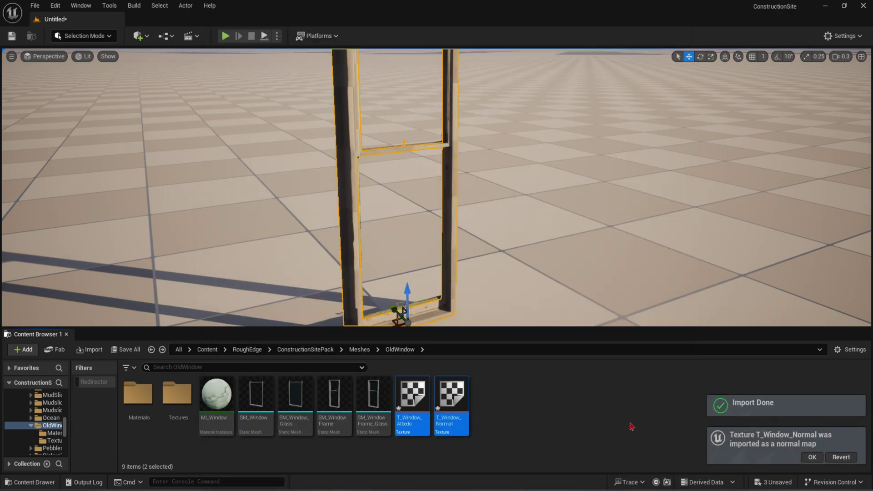
pyautogui.moveTo(460, 408); pyautogui.dragTo(325, 239)
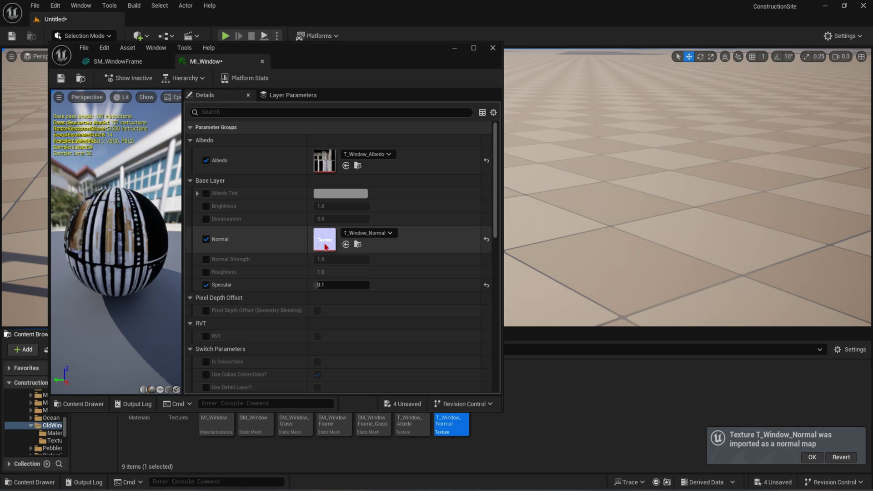
pyautogui.click(61, 77)
# Assign MI_Window to Element 0 of SM_WindowFrame, save and close the mesh, and check the frame in the level.
pyautogui.click(118, 61)
pyautogui.moveTo(345, 63); pyautogui.dragTo(518, 74)
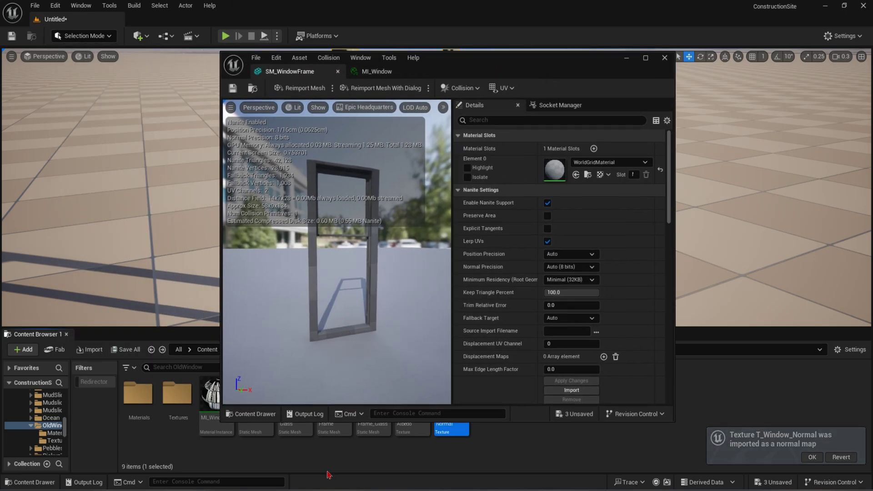
pyautogui.moveTo(214, 396); pyautogui.dragTo(556, 171)
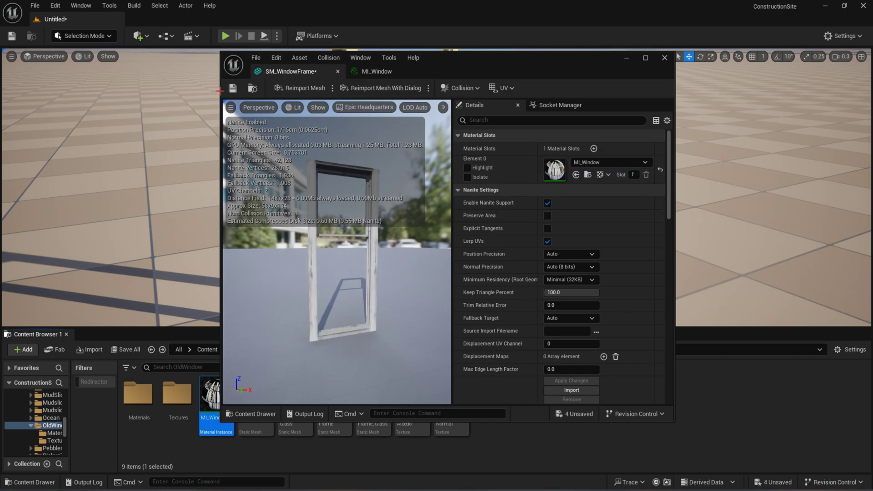
pyautogui.click(232, 88)
pyautogui.click(665, 58)
pyautogui.moveTo(483, 189); pyautogui.dragTo(484, 189, button='right')
pyautogui.press('Escape')
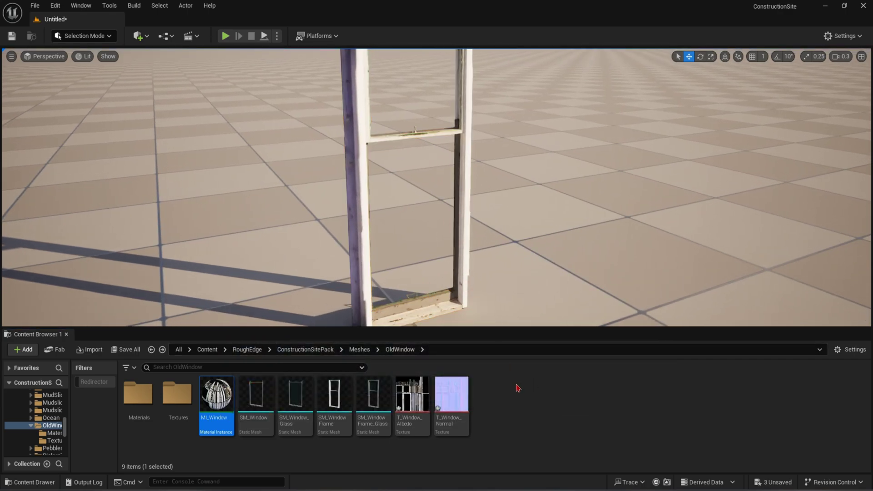
pyautogui.click(517, 384)
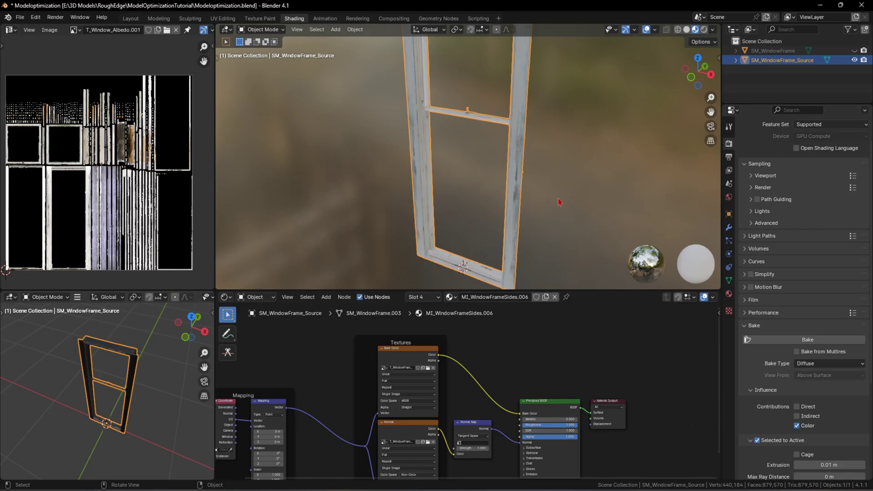
# Switch to Blender, rework the base color nodes of MI_TopWindow.006 on SM_WindowFrame_Source, and rebake the diffuse color onto SM_WindowFrame.
pyautogui.click(730, 294)
pyautogui.click(778, 133)
pyautogui.scroll(5, 514, 123)
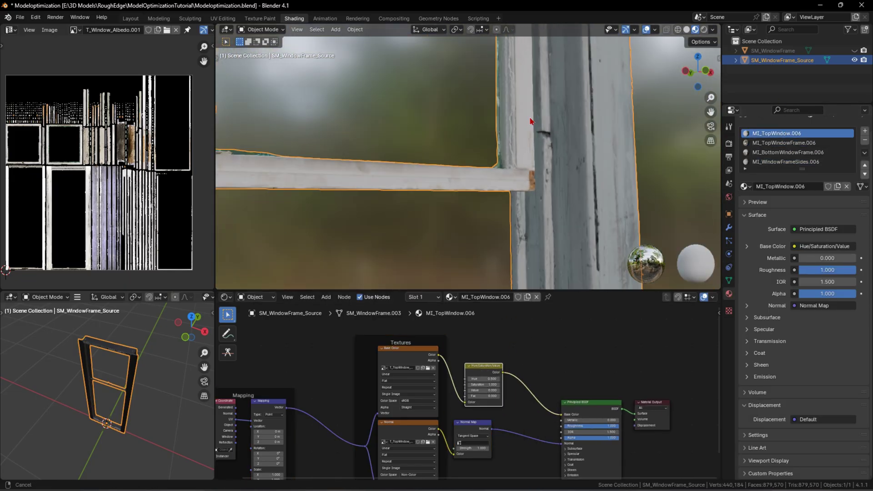
pyautogui.scroll(3, 339, 313)
pyautogui.moveTo(496, 389); pyautogui.dragTo(514, 370)
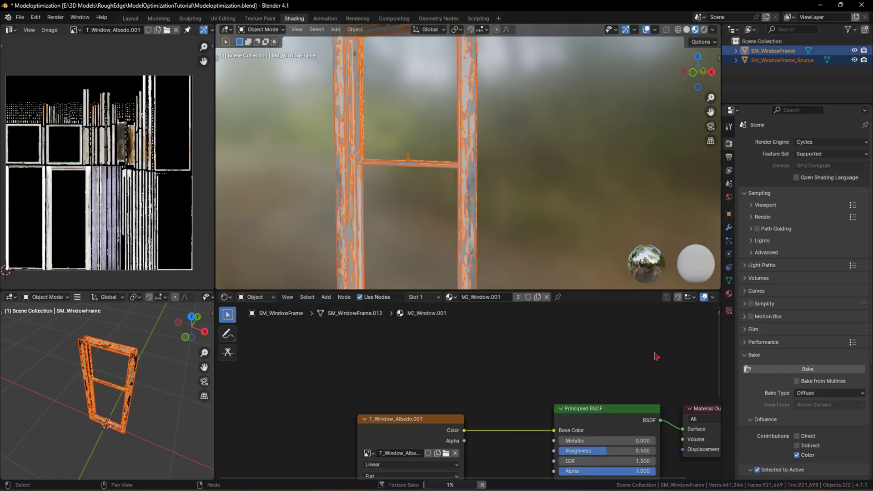
# Save the rebaked image as a PNG, overwriting T_Window_Albedo.png in the ModelOptimizationTutorial folder.
pyautogui.click(50, 29)
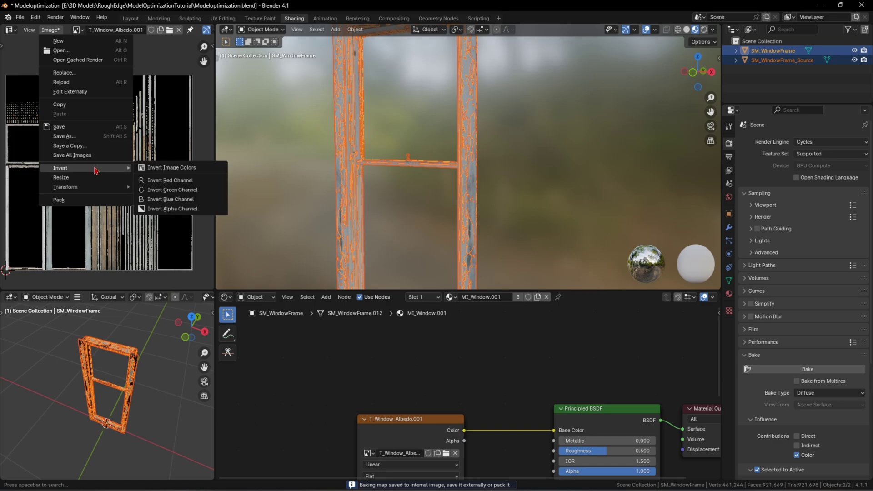
pyautogui.click(86, 136)
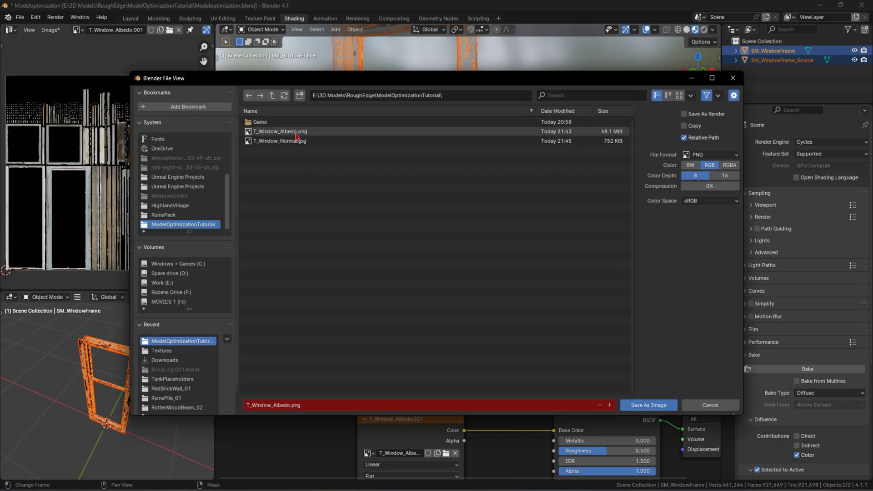
pyautogui.click(281, 131)
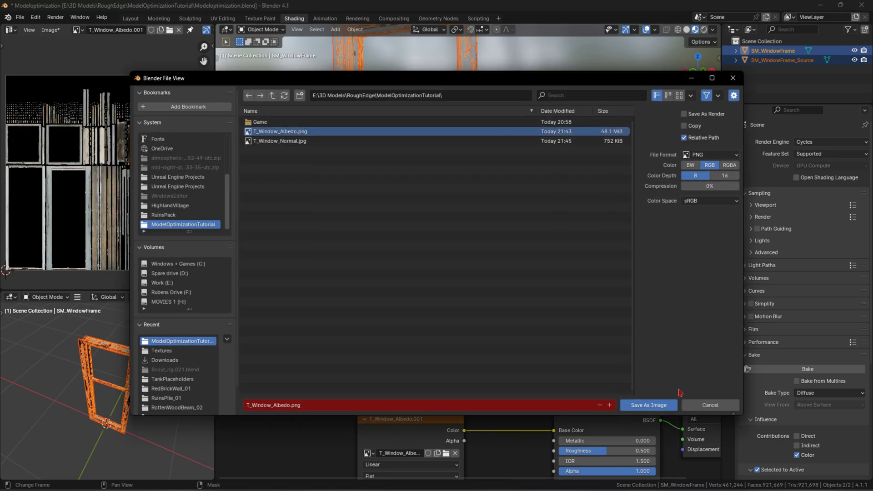
pyautogui.click(648, 405)
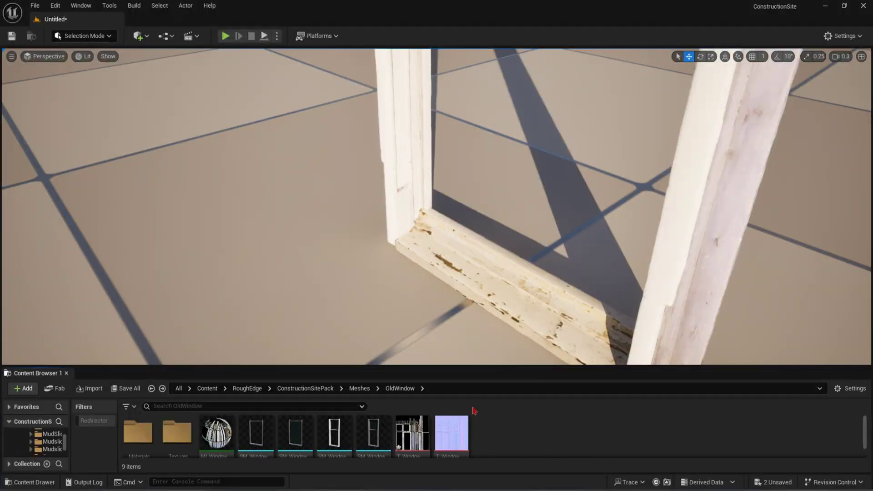
# Switch to Unreal Engine, reimport the T_Window_Albedo texture in the OldWindow folder, and check the frame in the level.
pyautogui.moveTo(495, 367); pyautogui.dragTo(495, 323)
pyautogui.click(405, 399)
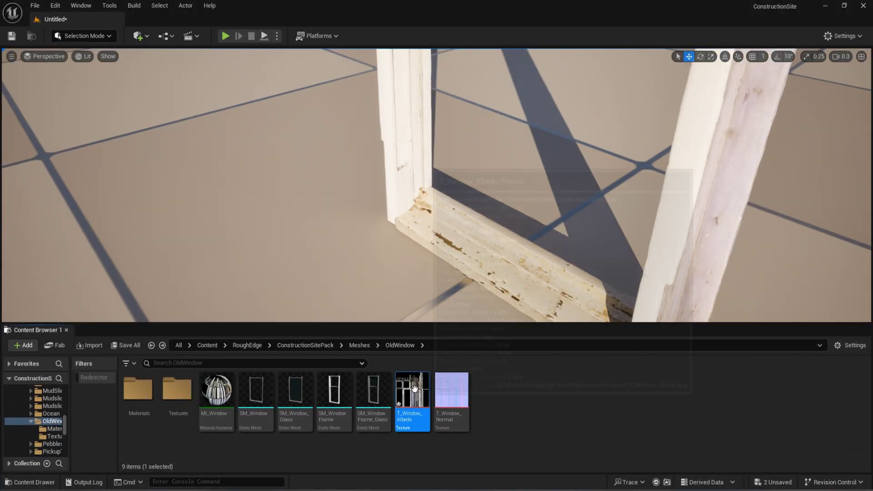
pyautogui.rightClick(407, 398)
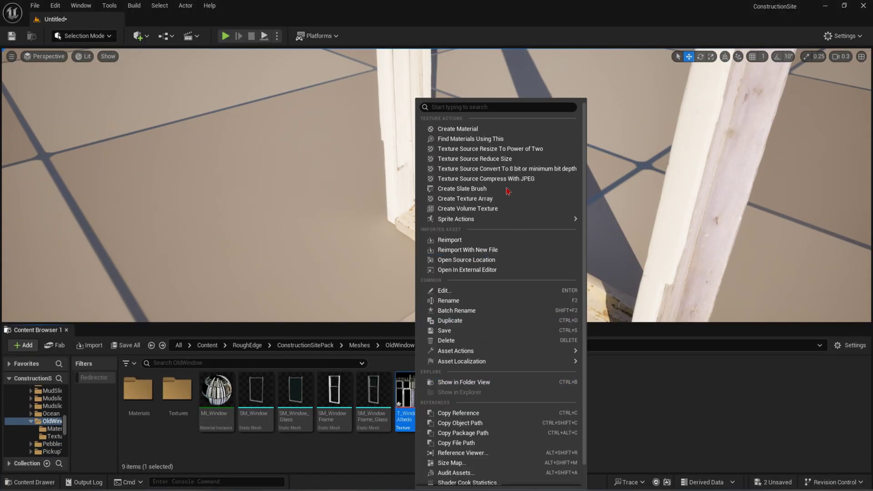
pyautogui.click(471, 239)
pyautogui.moveTo(504, 286); pyautogui.dragTo(478, 279, button='right')
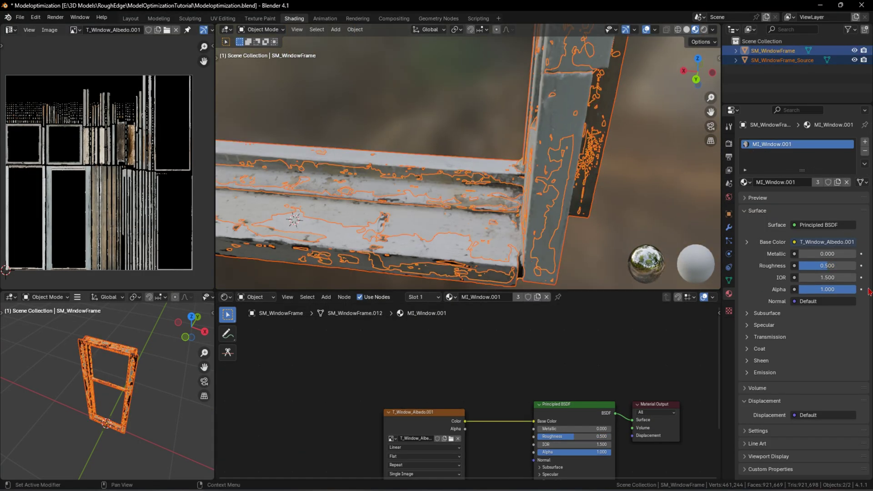
# Switch to Blender to rebake the diffuse color onto SM_WindowFrame, and reimport T_Window_Albedo in Unreal Engine.
pyautogui.click(729, 144)
pyautogui.click(799, 369)
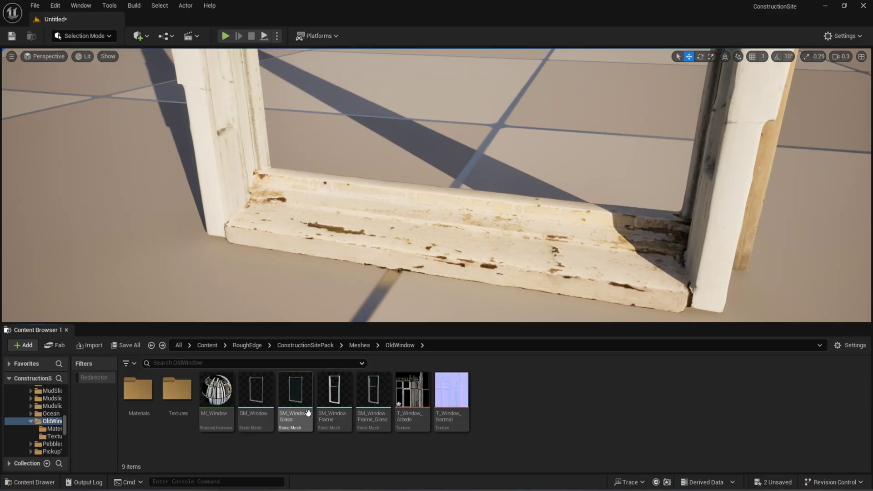
pyautogui.rightClick(414, 392)
pyautogui.click(474, 153)
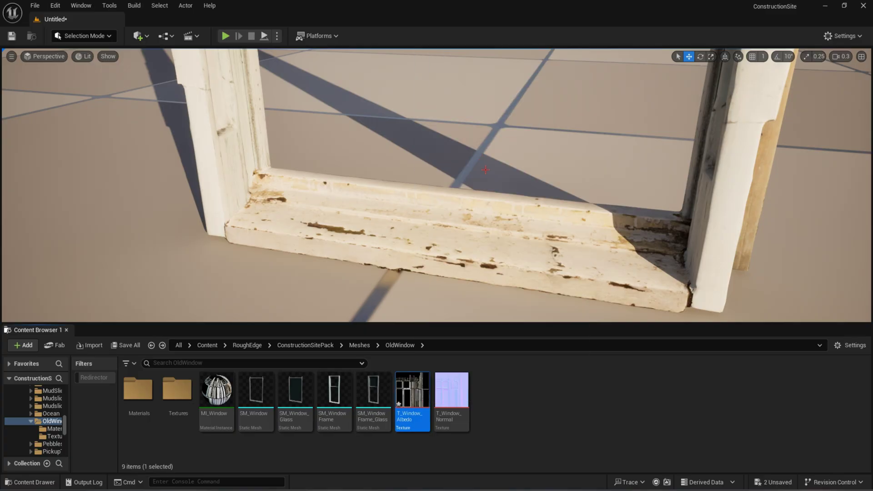
pyautogui.moveTo(437, 182); pyautogui.dragTo(382, 191, button='right')
# Try to place SM_WindowFrame_Glass in the level, and compare the two window frames up close and from several sides.
pyautogui.moveTo(373, 439); pyautogui.dragTo(291, 357)
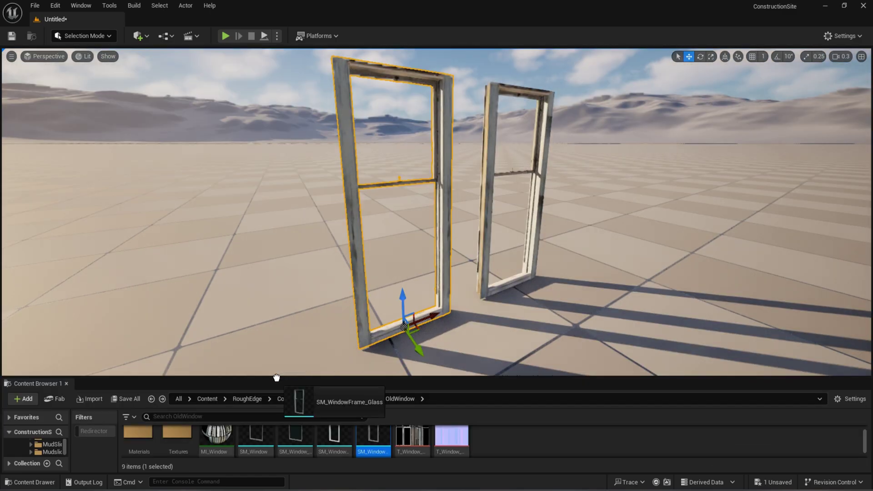
pyautogui.moveTo(291, 358); pyautogui.dragTo(308, 362, button='right')
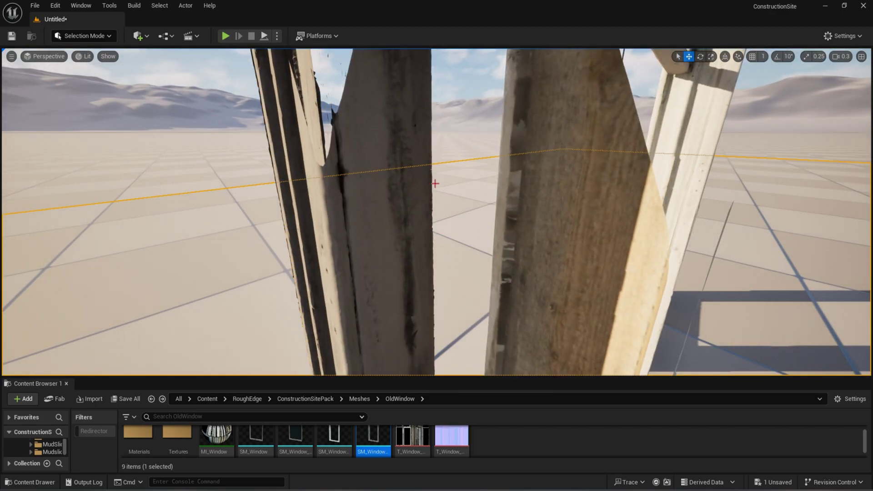
pyautogui.moveTo(308, 361); pyautogui.dragTo(317, 363, button='right')
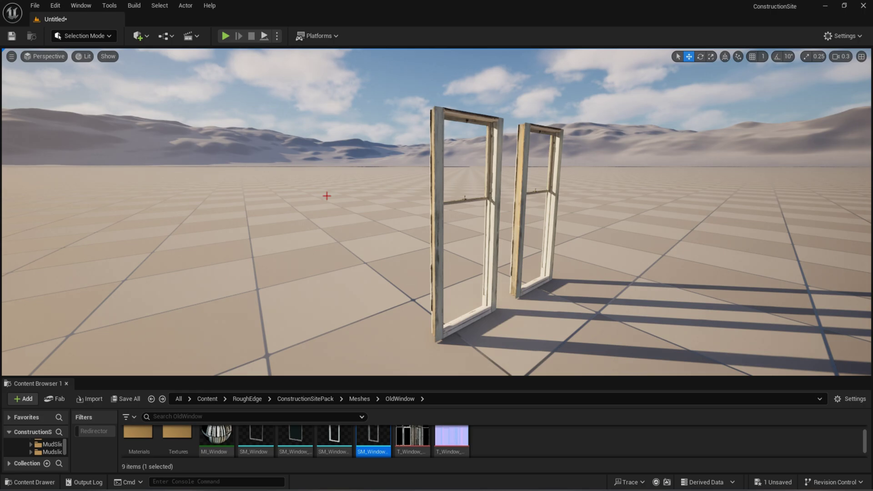
pyautogui.moveTo(317, 363); pyautogui.dragTo(323, 363, button='right')
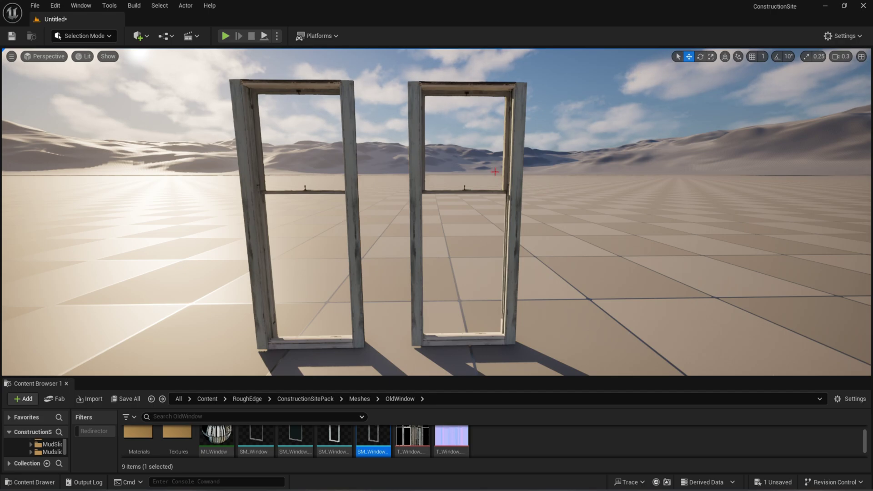
pyautogui.moveTo(495, 171); pyautogui.dragTo(406, 156, button='right')
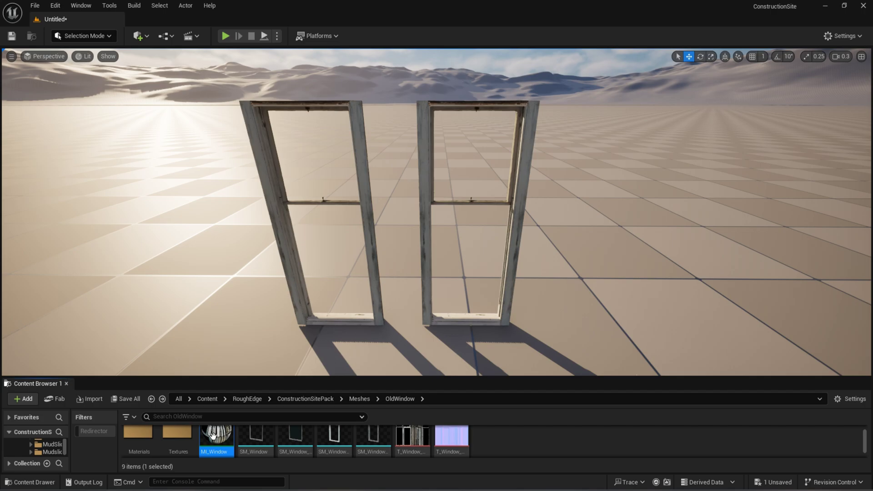
# Move the MI_Window material instance into the Materials folder inside OldWindow.
pyautogui.moveTo(213, 435); pyautogui.dragTo(138, 433)
pyautogui.click(159, 417)
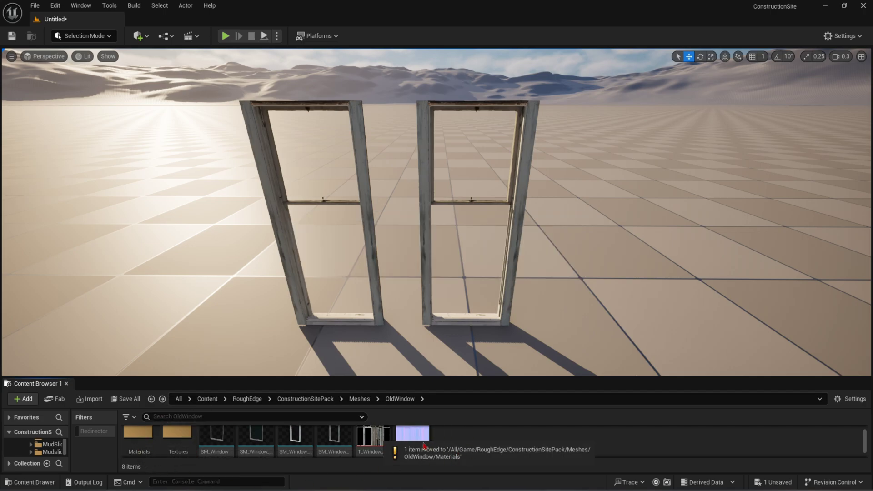